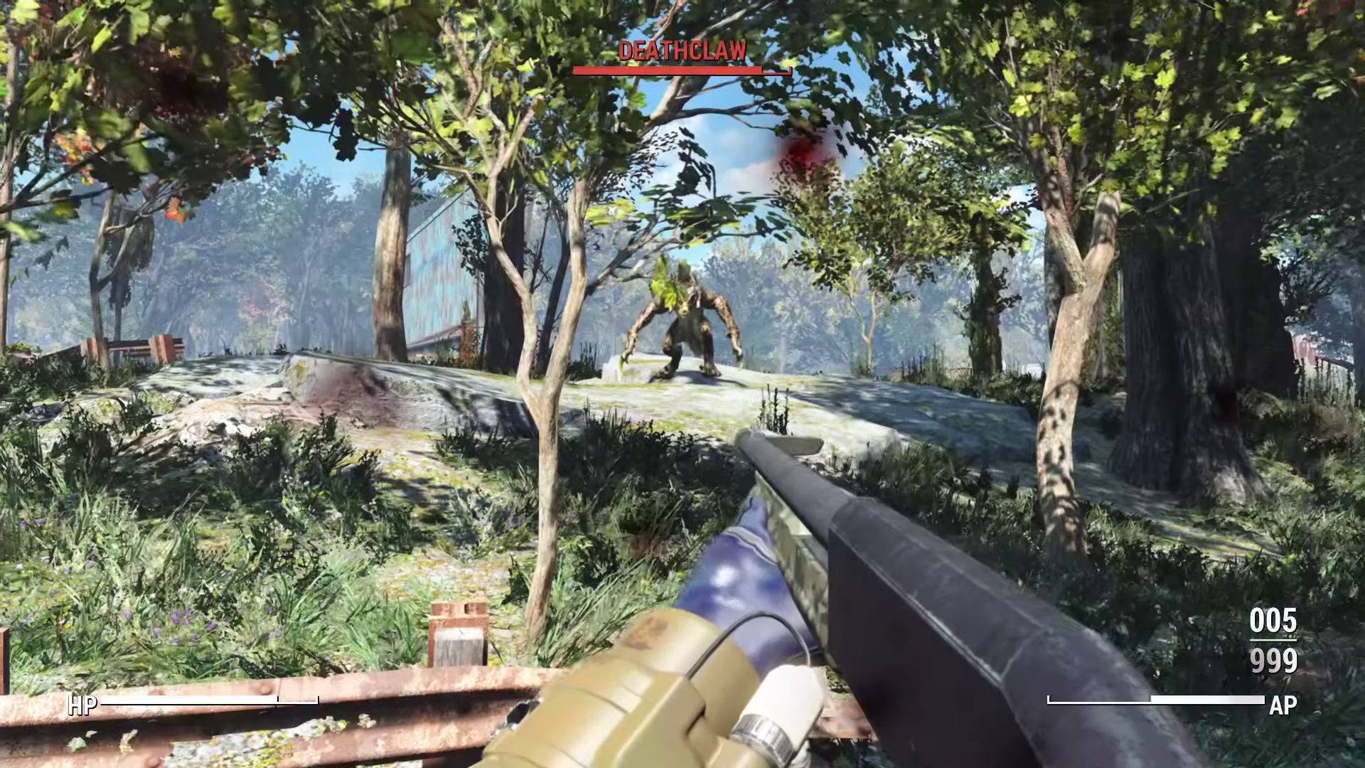
Fire five shotgun shells into the charging Deathclaw until empty, then reload
left_click(683, 384)
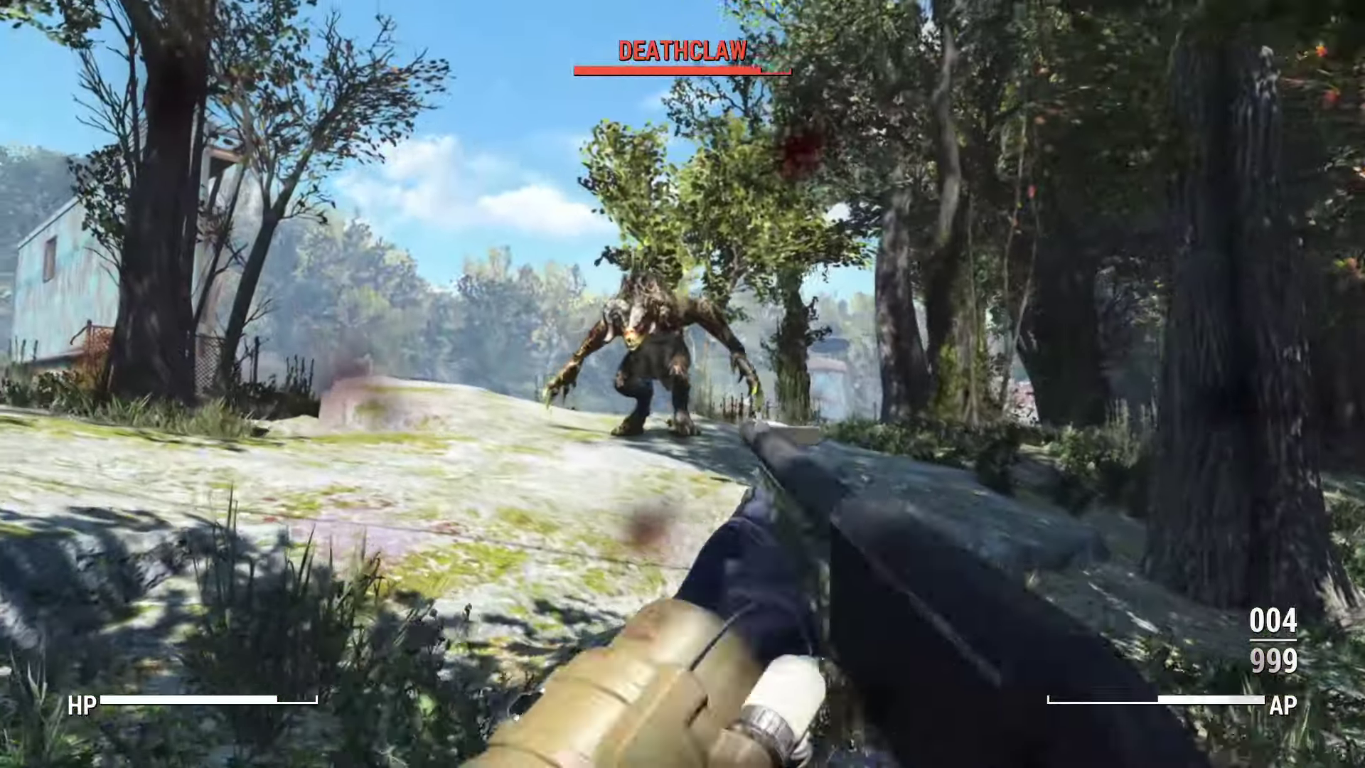
left_click(682, 384)
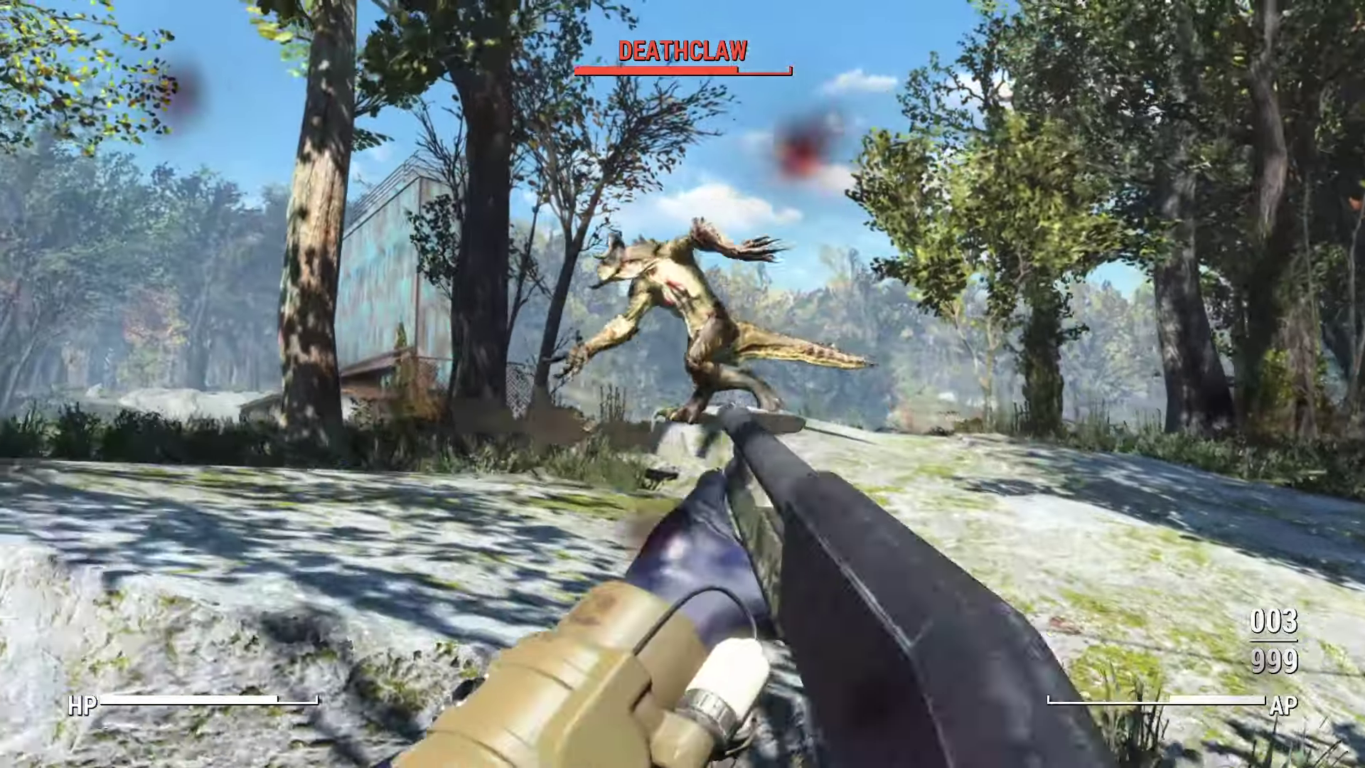
left_click(683, 384)
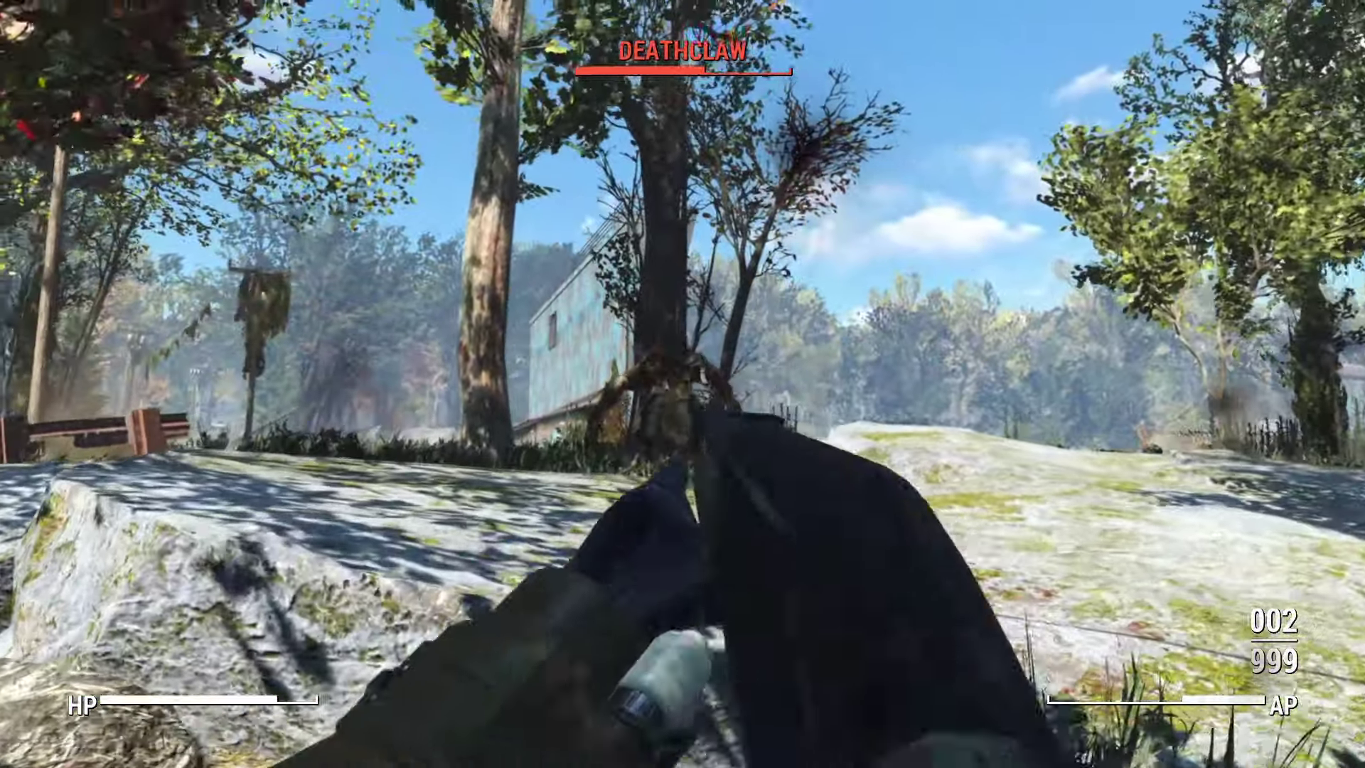
left_click(683, 384)
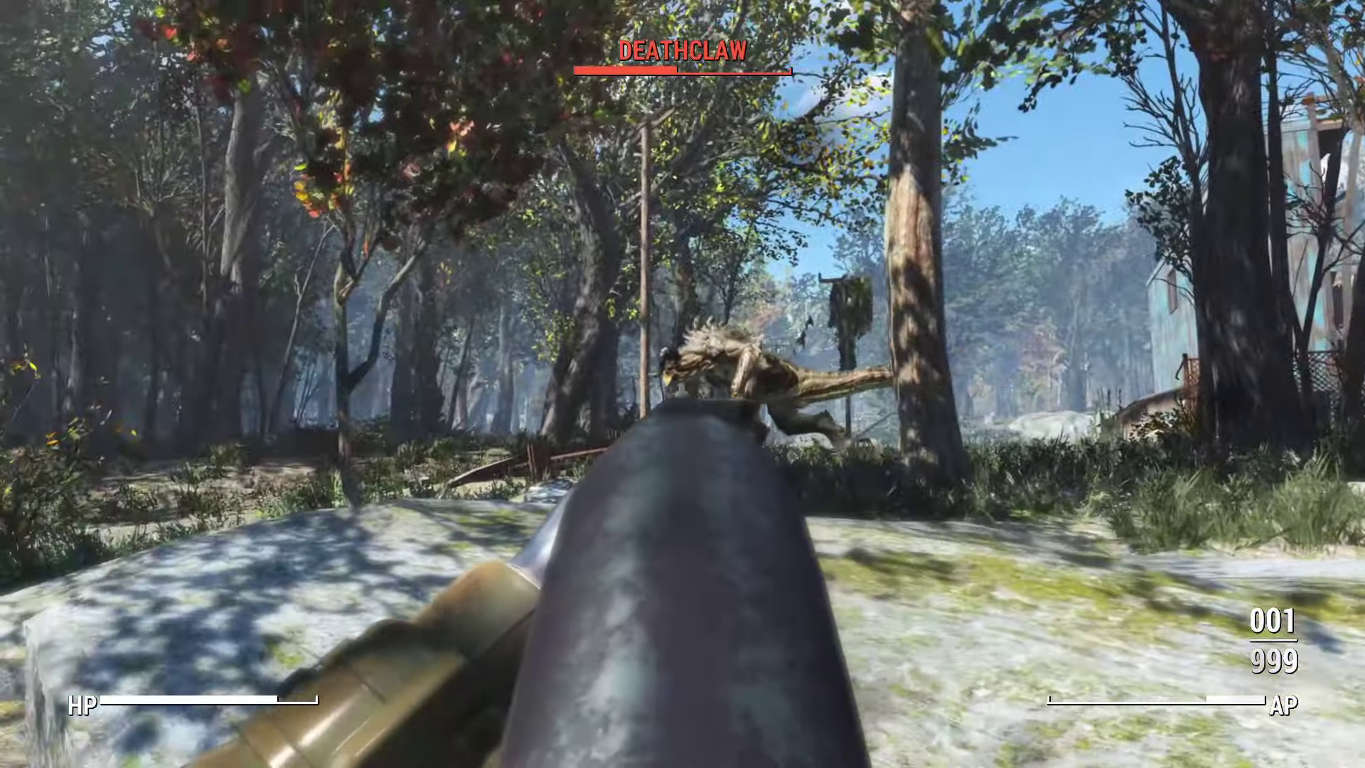
left_click(683, 384)
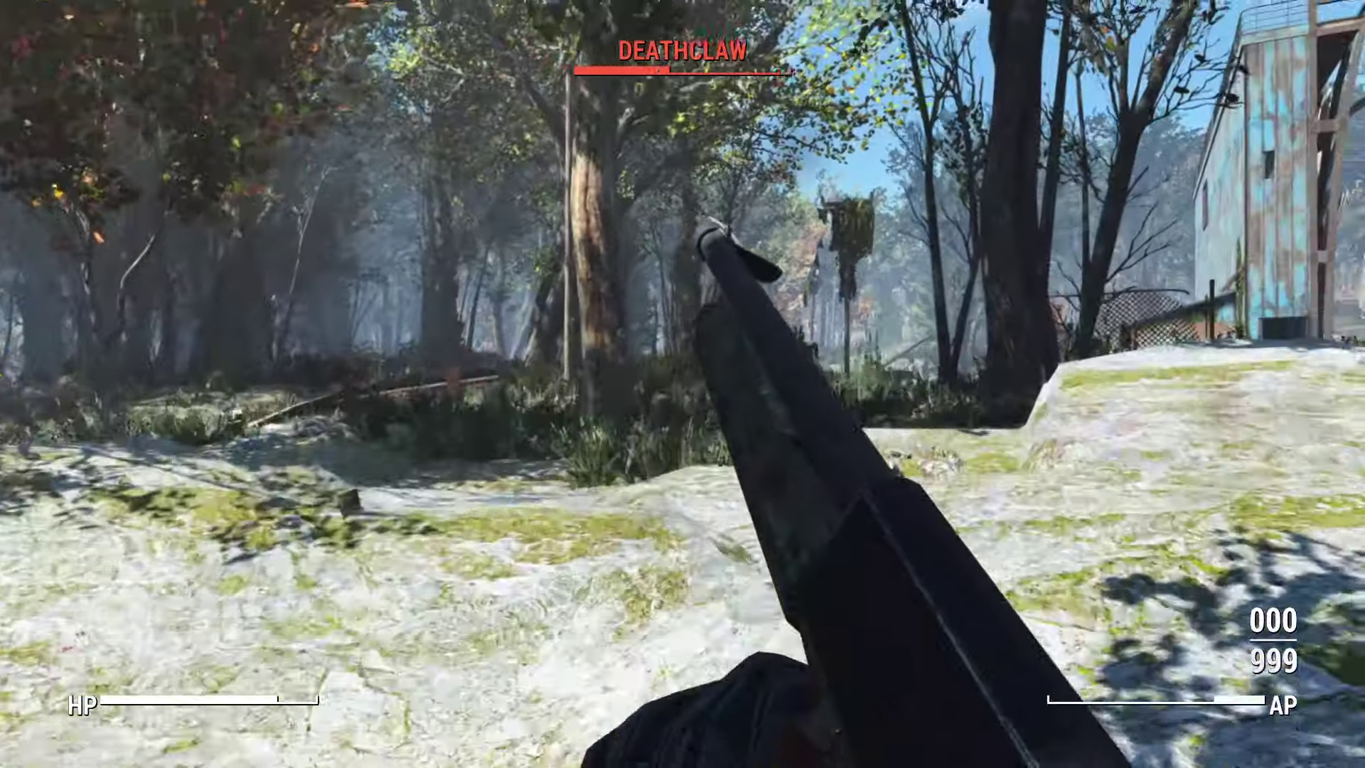
key("r")
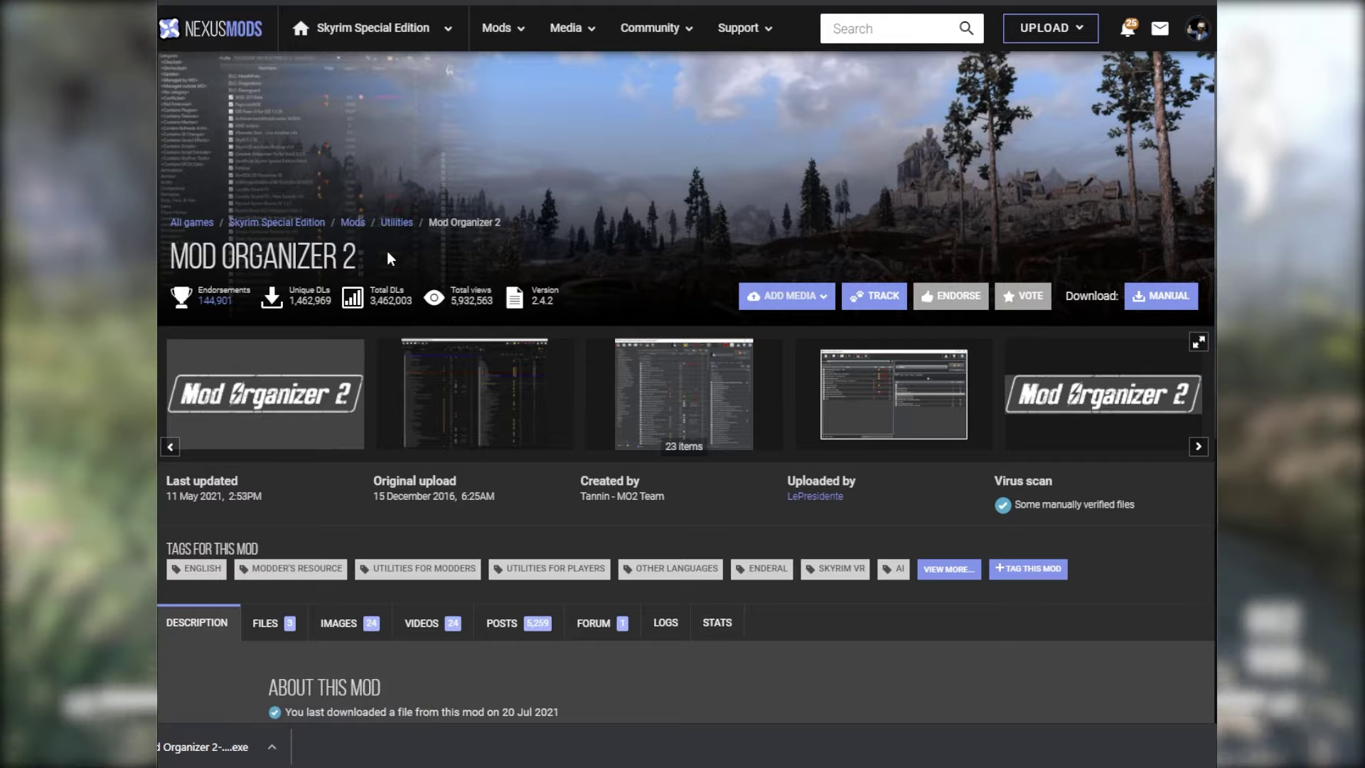
Start the free Slow Download of the Mod Organizer 2 installer from the FILES tab
scroll(733, 224, "down", 3)
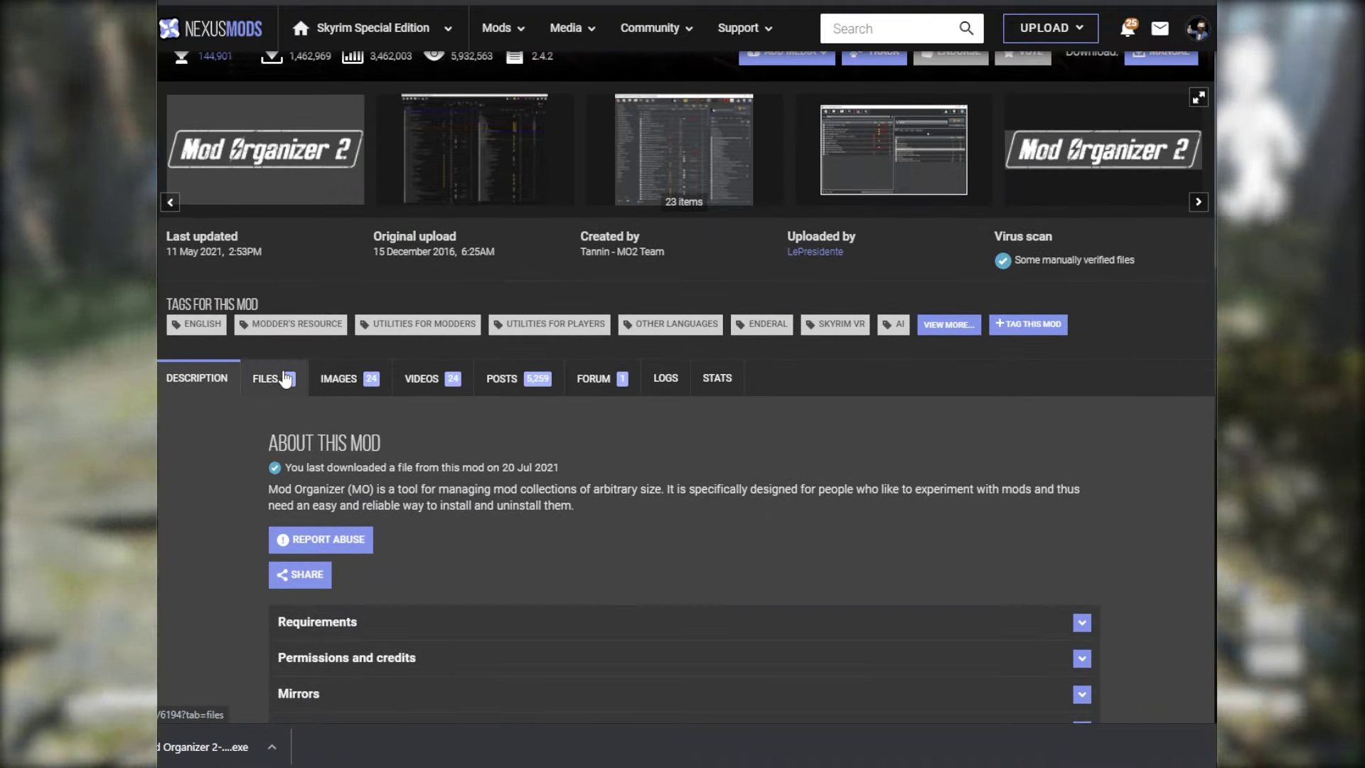
left_click(284, 378)
scroll(701, 493, "down", 2)
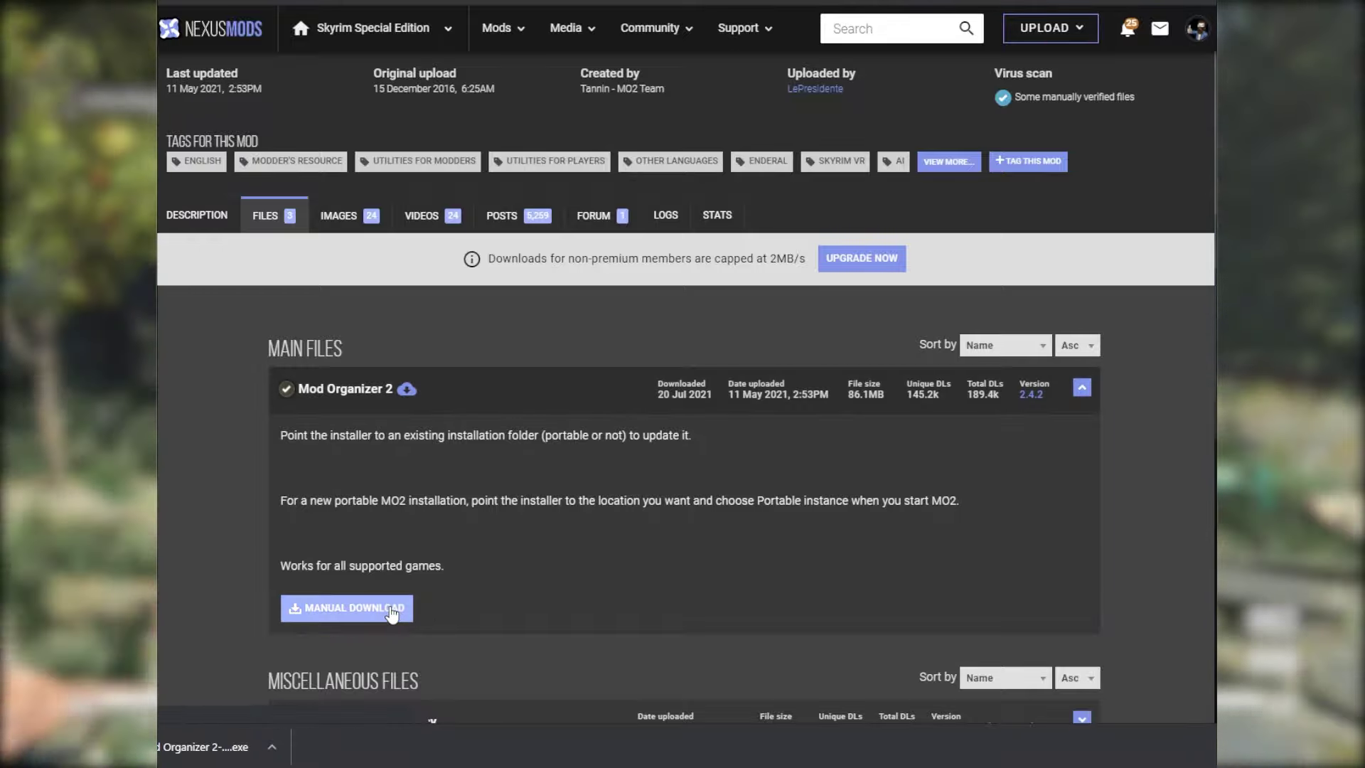
left_click(392, 610)
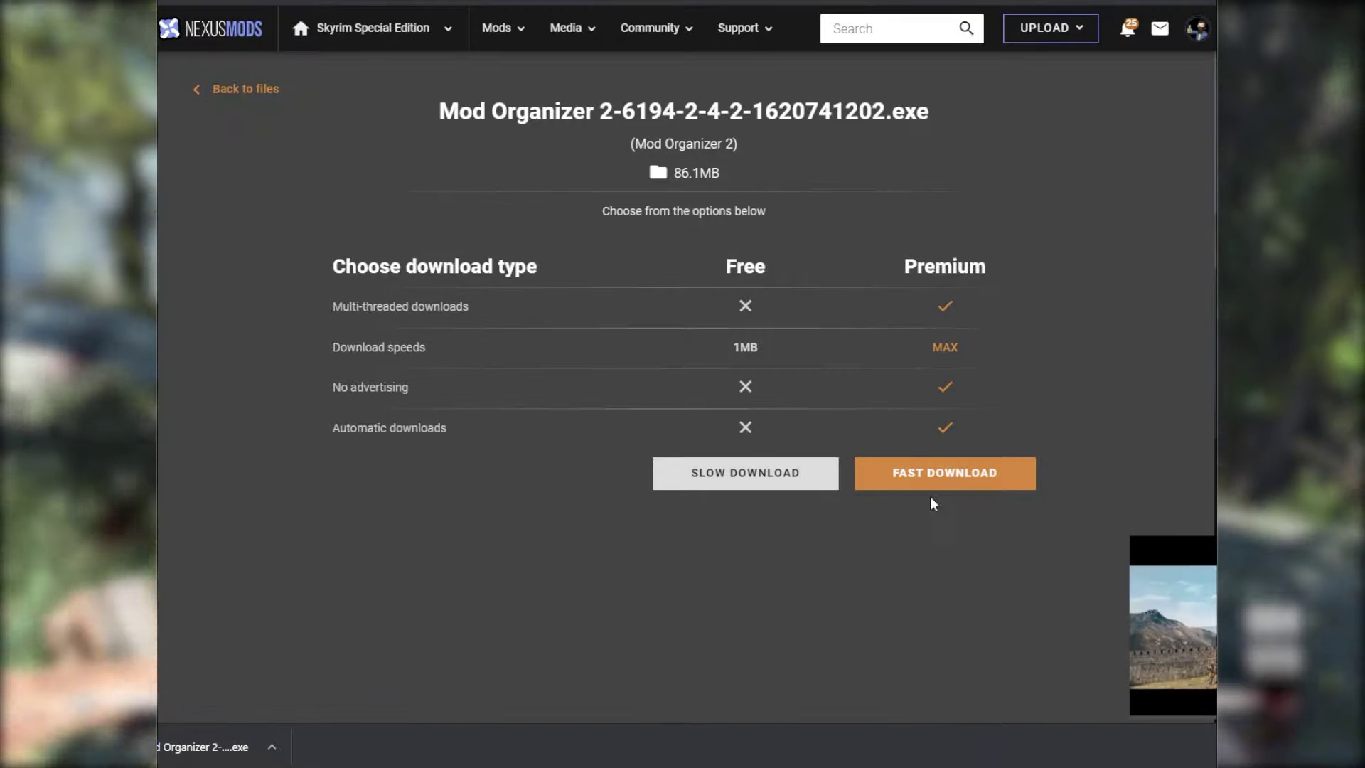
left_click(732, 476)
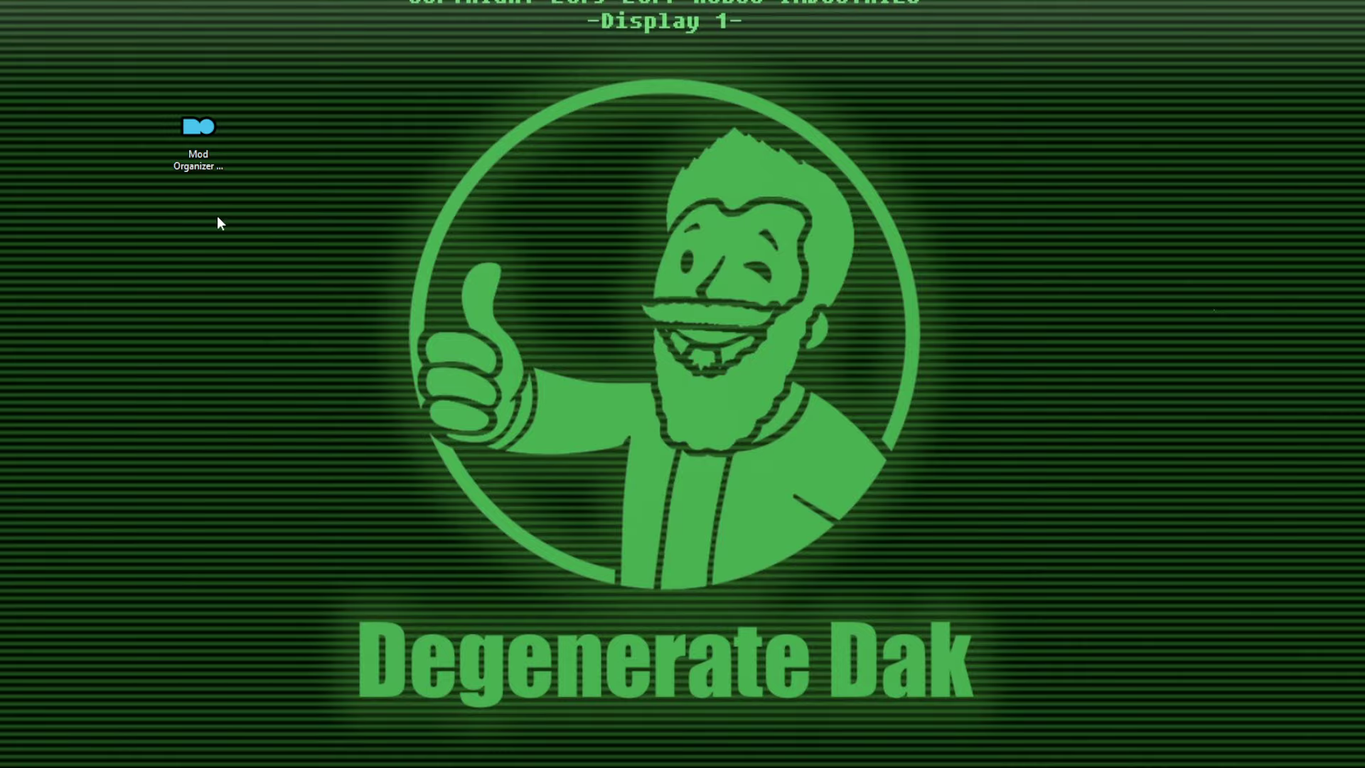
Run the Mod Organizer installer anyway despite SmartScreen and accept its license agreement
left_click(203, 146)
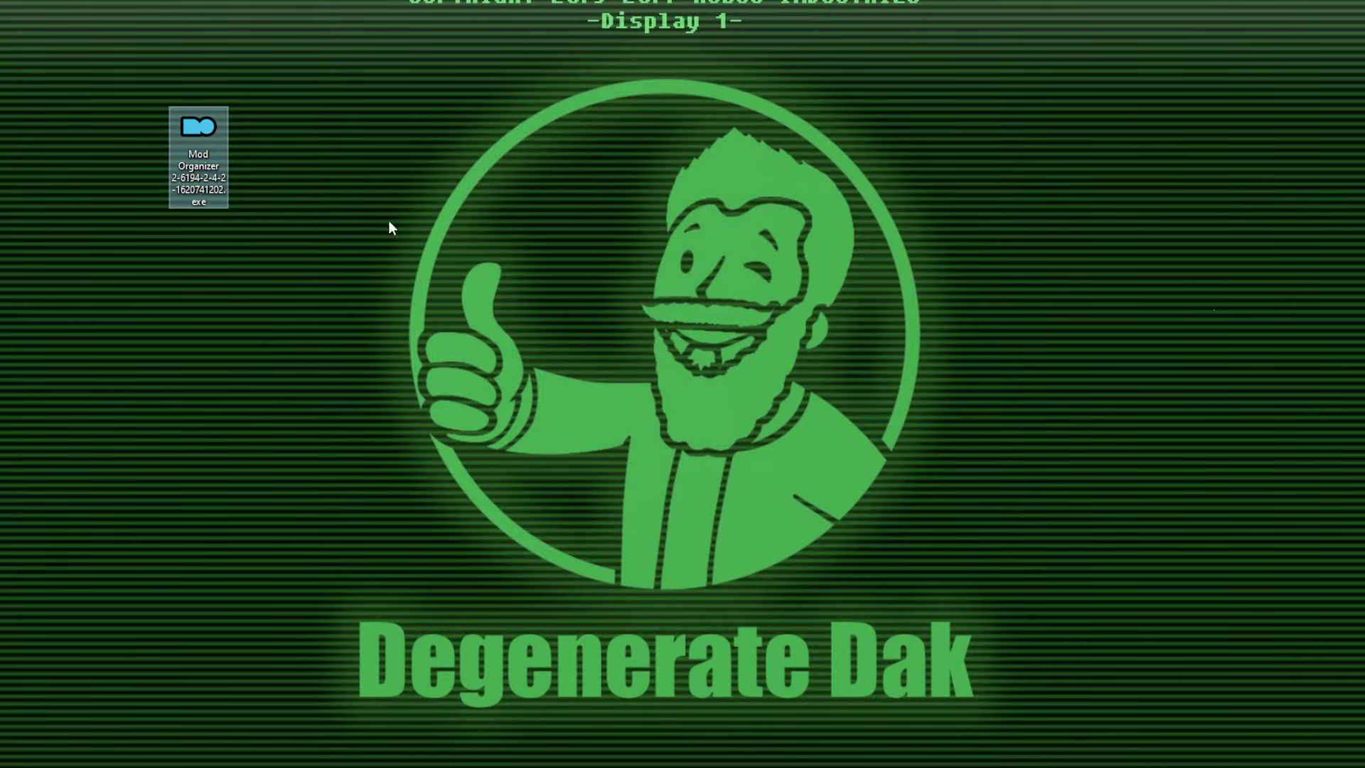
double_click(190, 122)
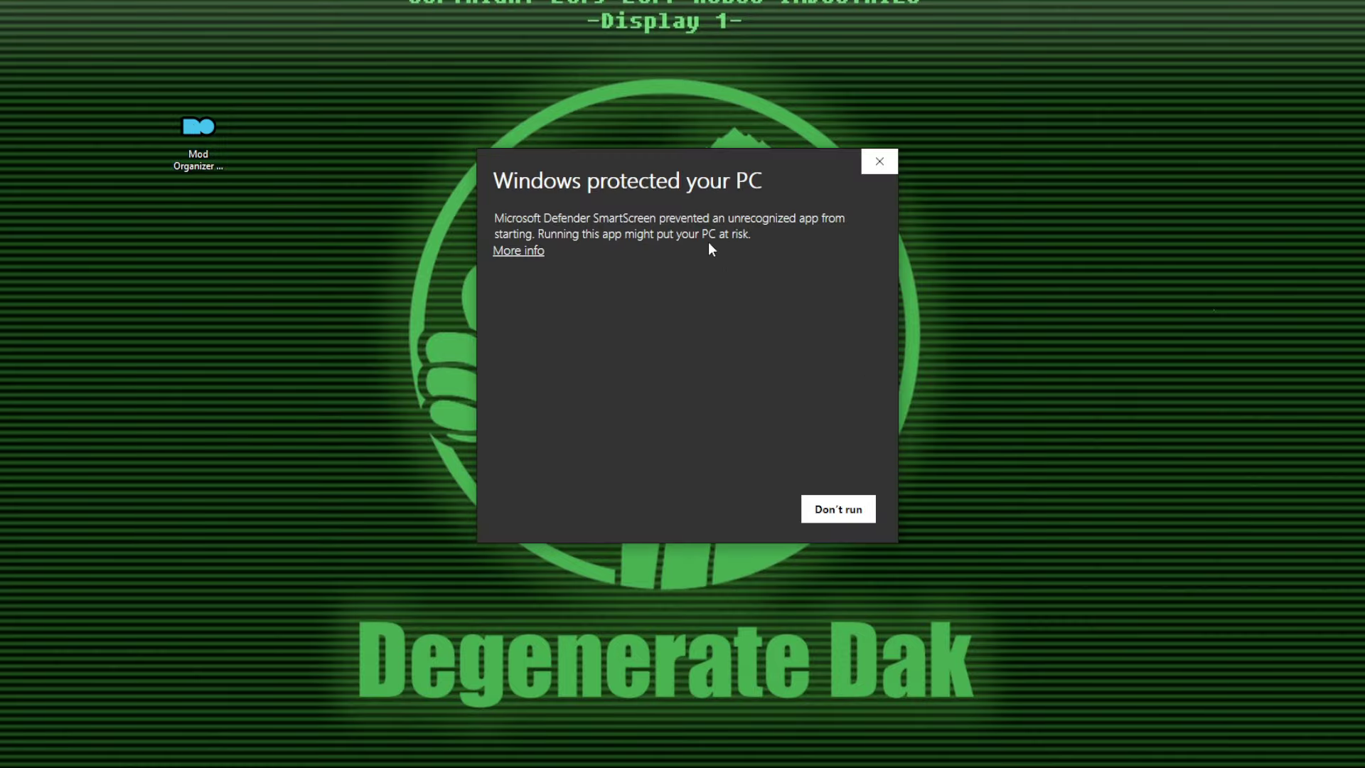
left_click(524, 253)
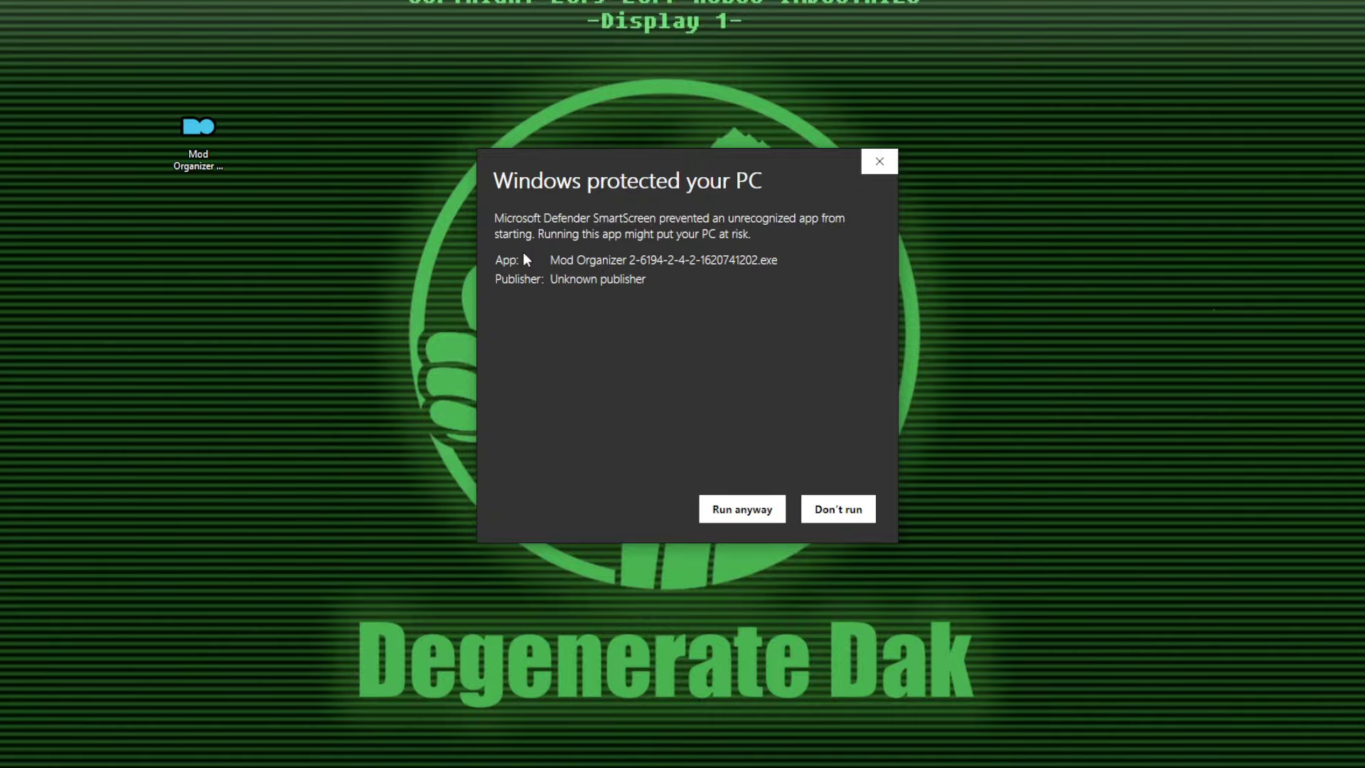
left_click(740, 509)
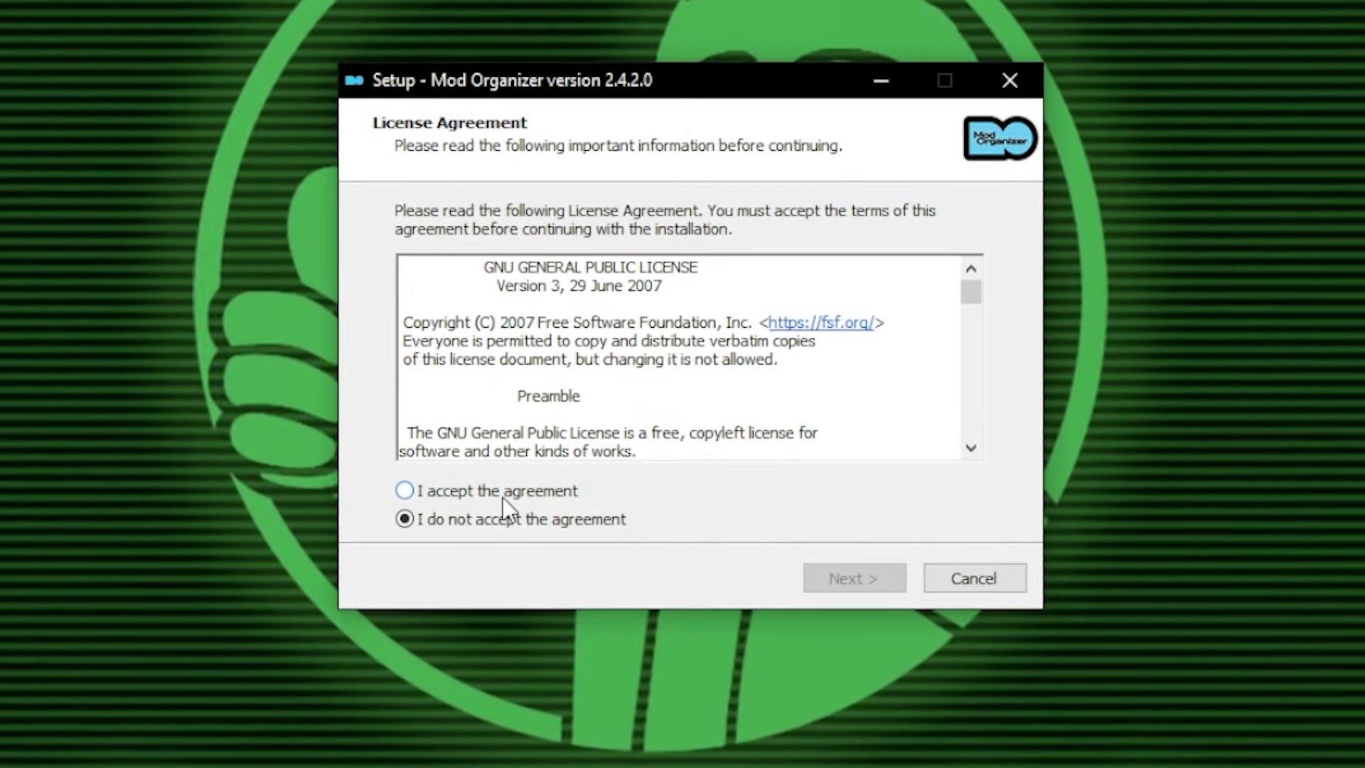
left_click(502, 497)
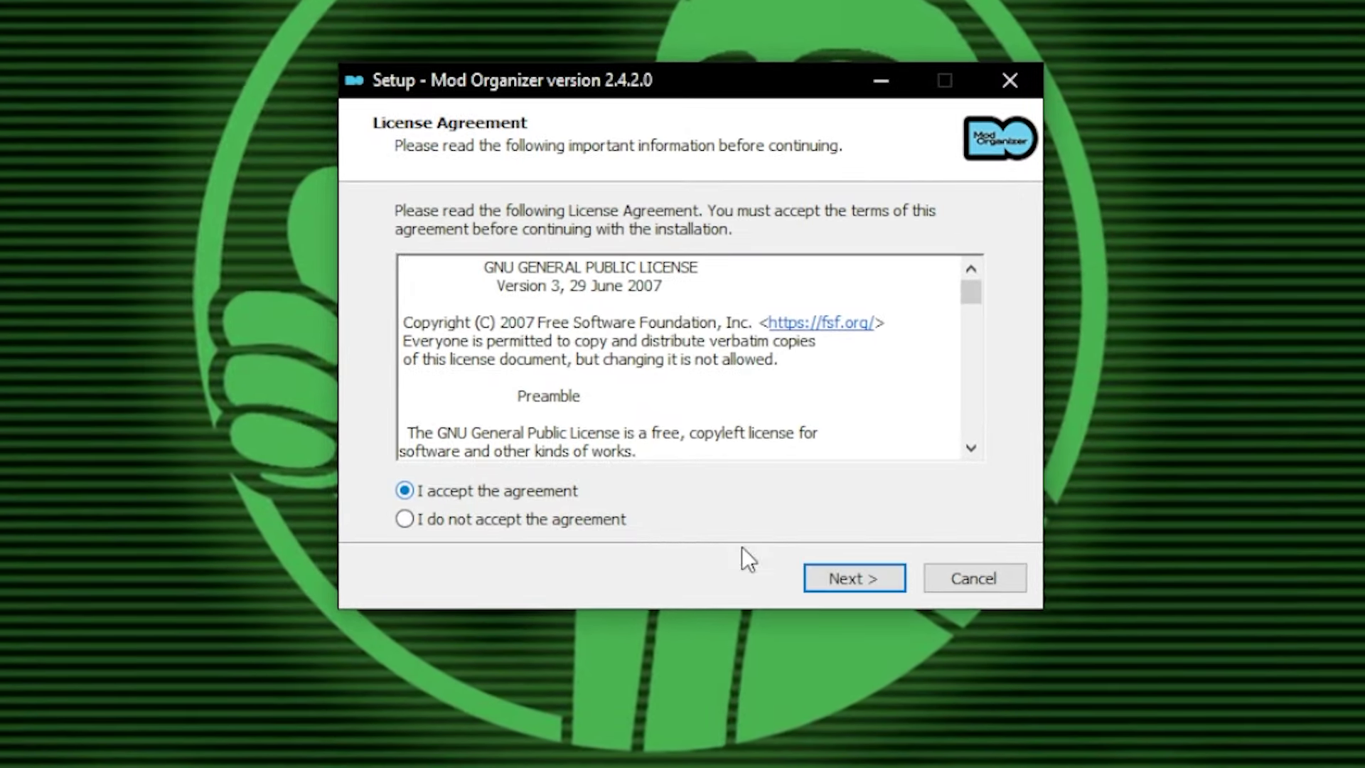
Set the Mod Organizer install destination folder to C:\MO2 Tut
left_click(859, 581)
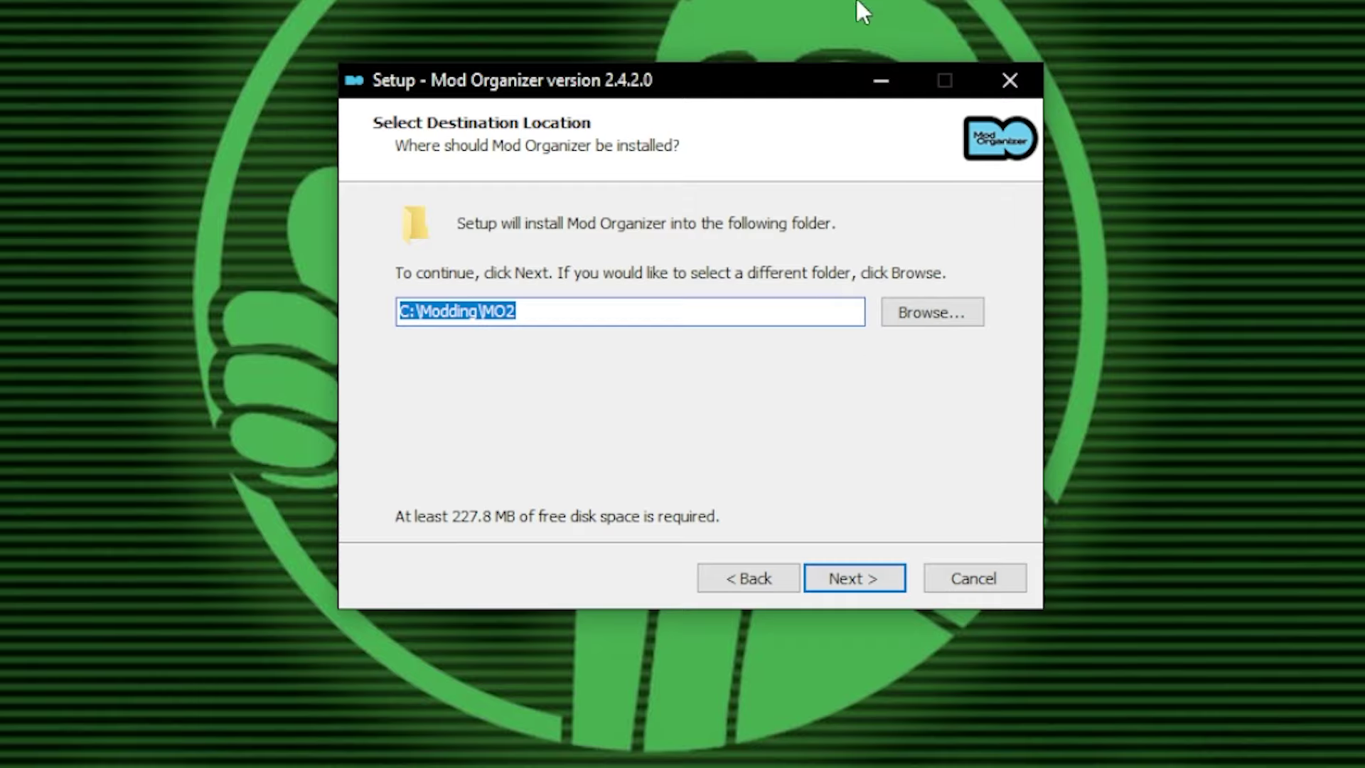
left_click(909, 312)
scroll(683, 376, "down", 2)
scroll(661, 417, "down", 1)
scroll(661, 424, "up", 2)
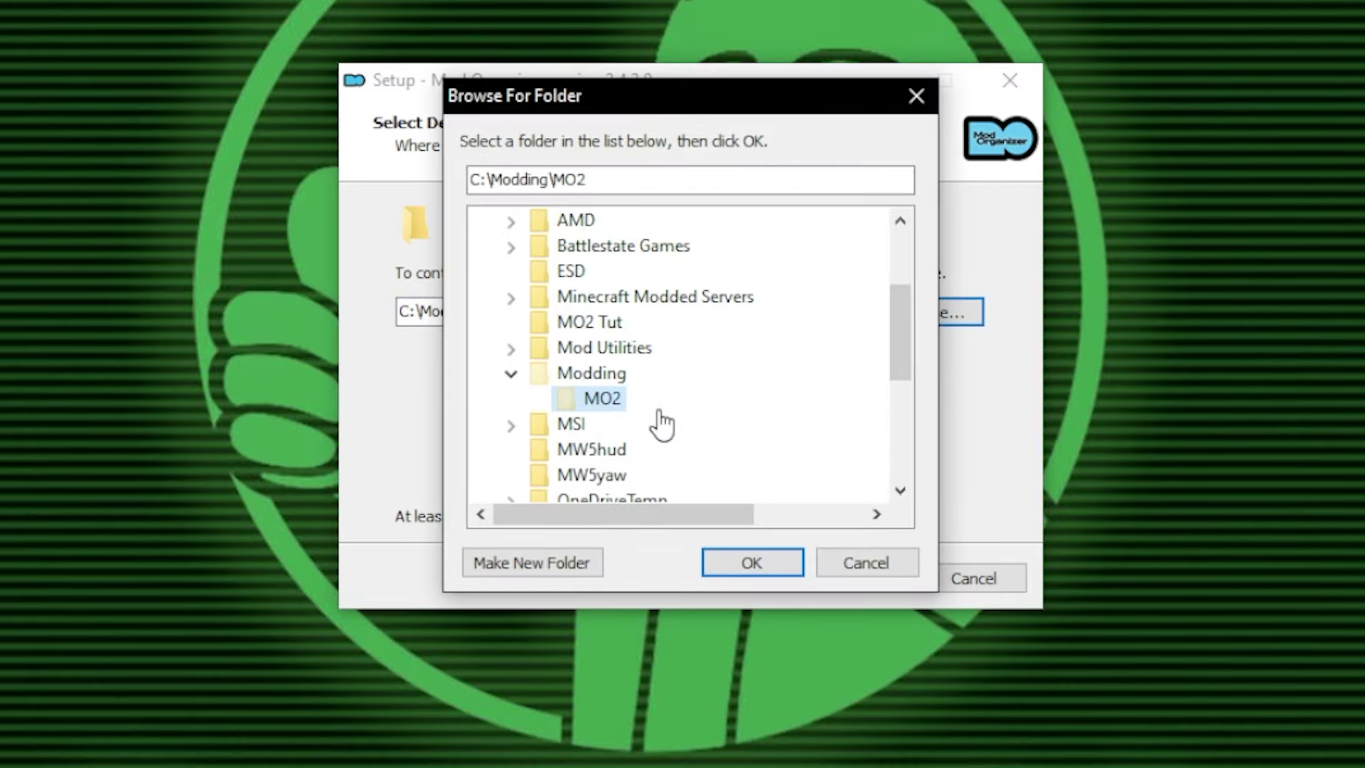
left_click(562, 324)
left_click(743, 560)
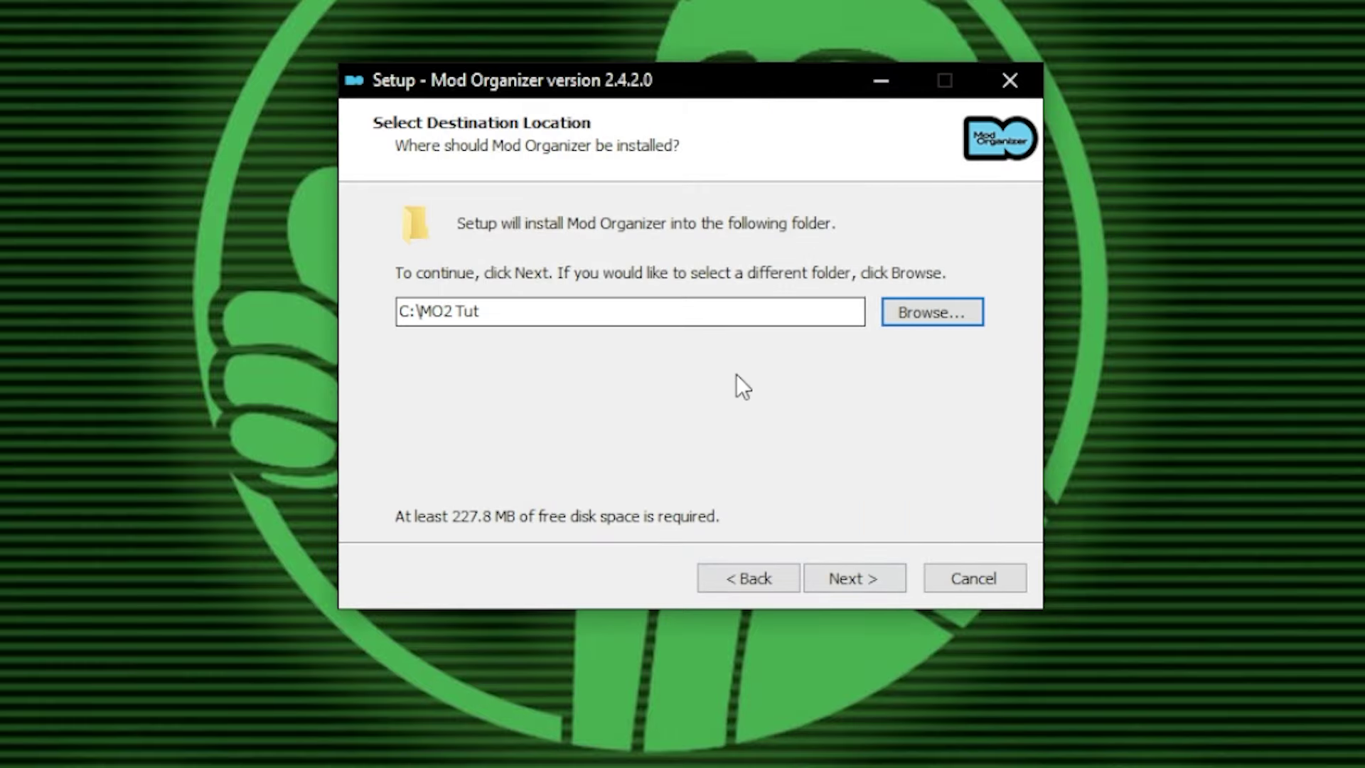
left_click(864, 587)
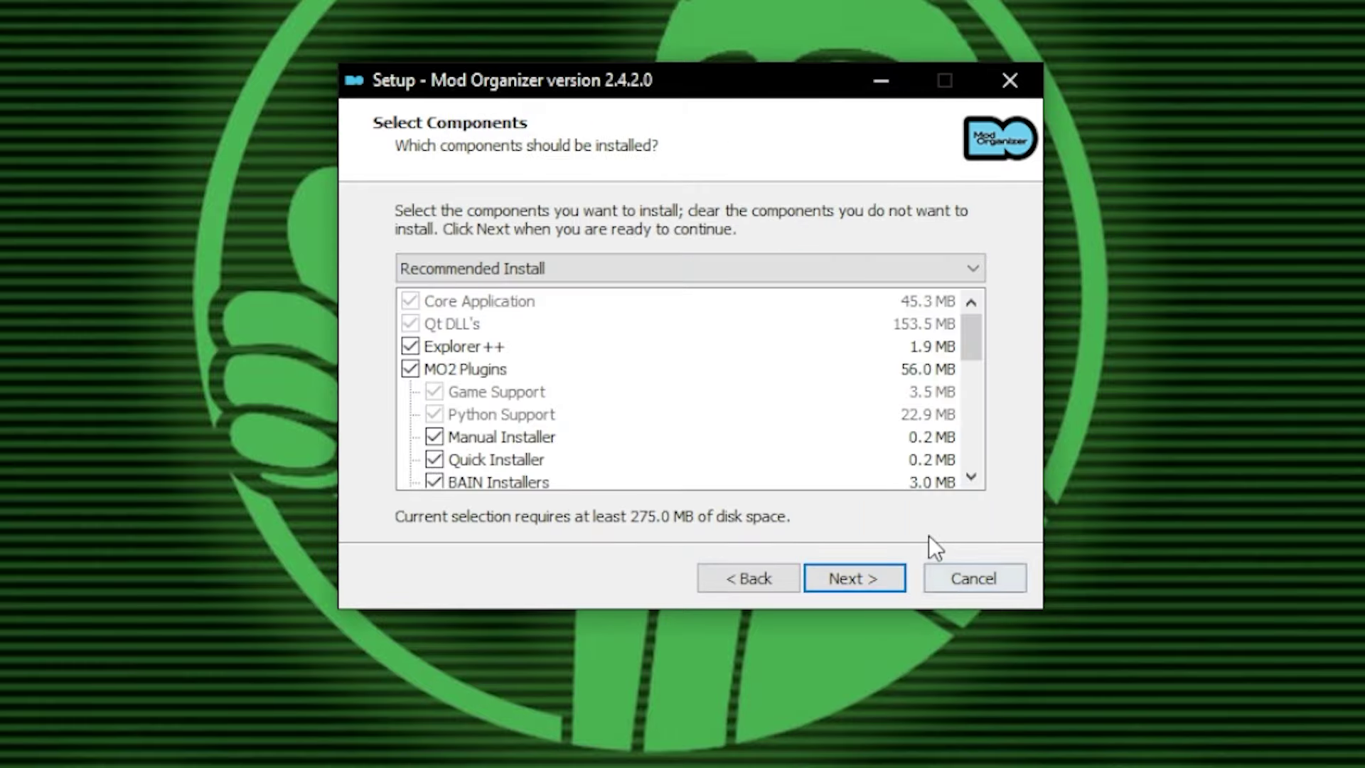
Install with recommended components and no Start Menu folder, then delete the installer
left_click(859, 582)
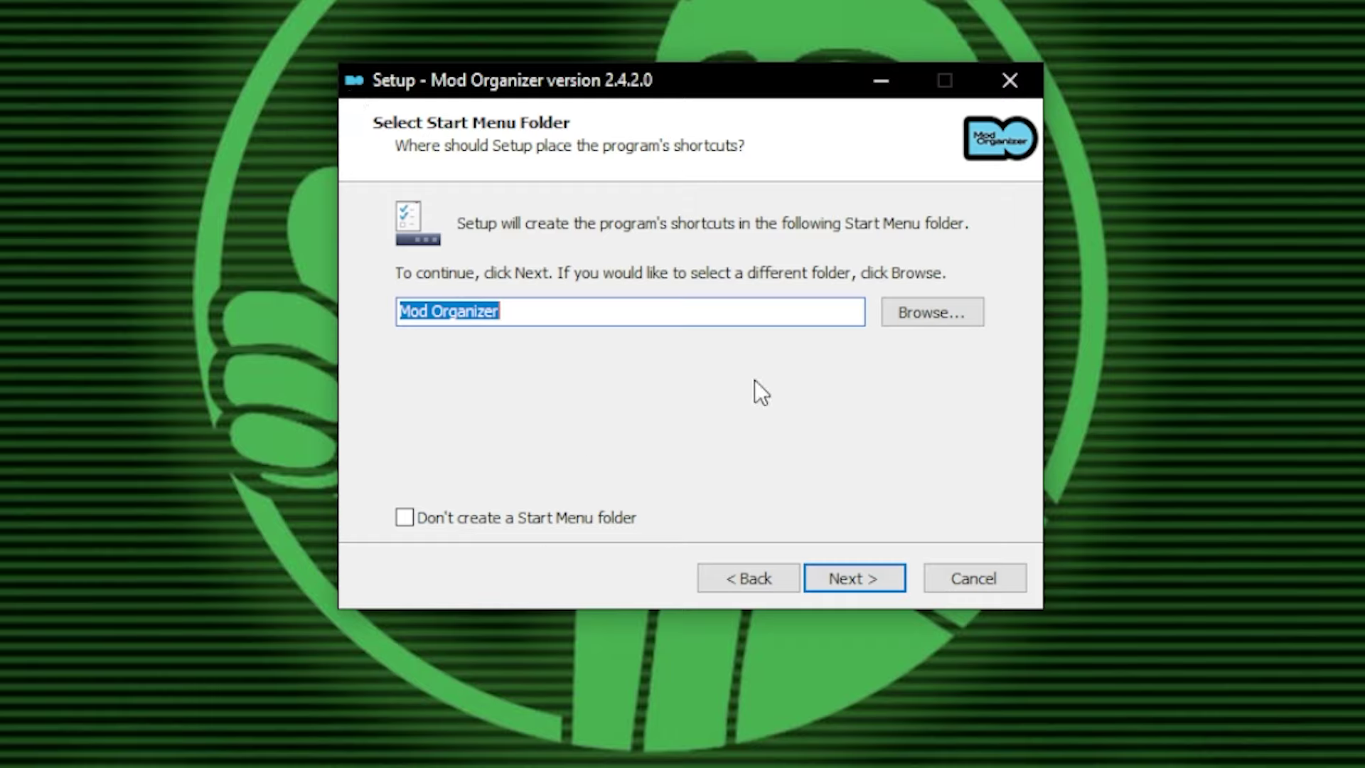
left_click(405, 516)
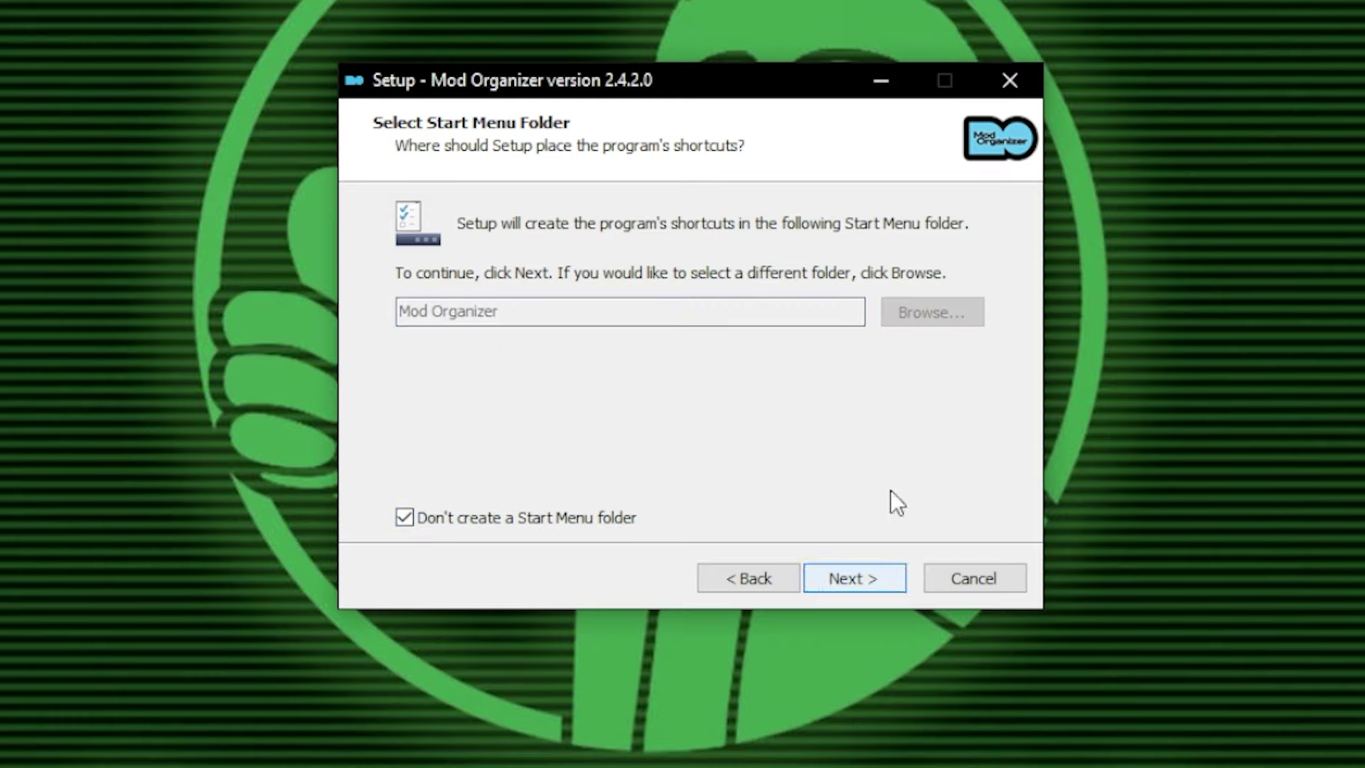
left_click(868, 576)
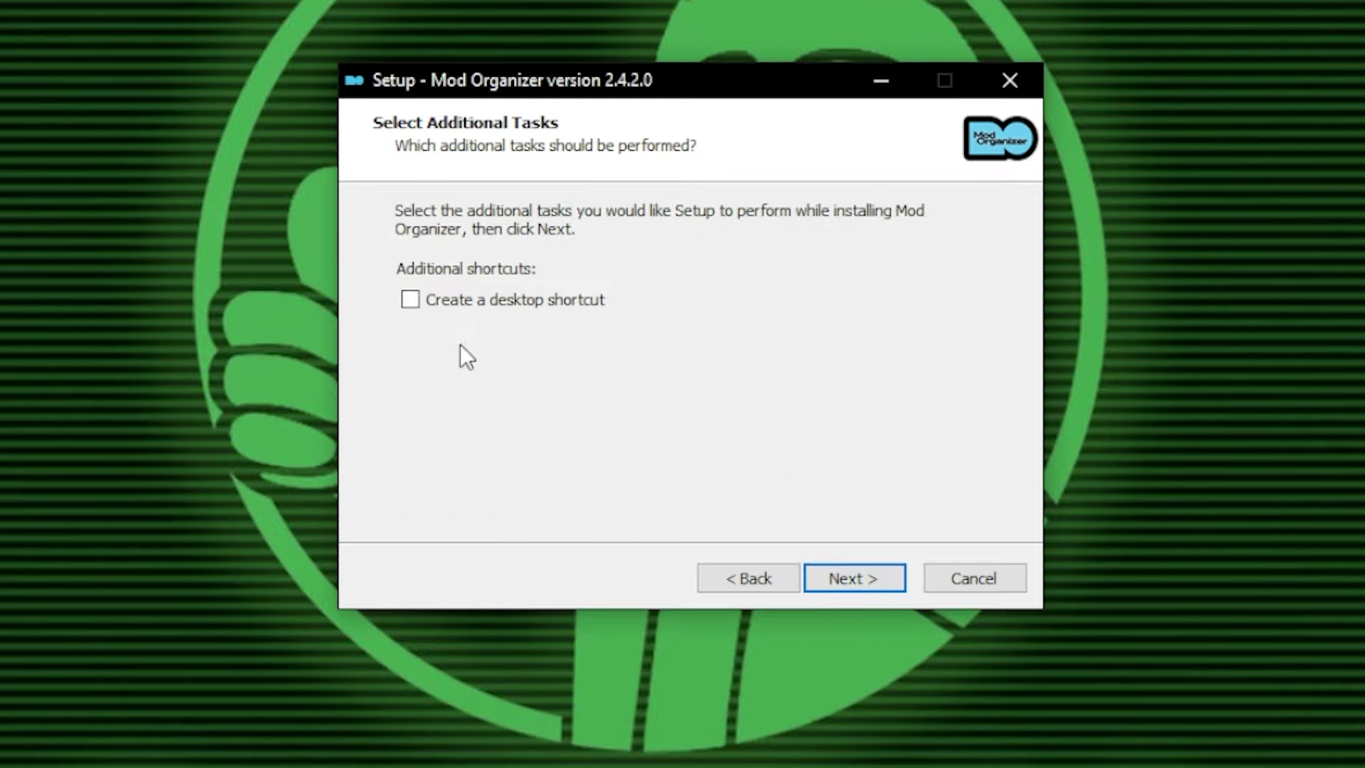
left_click(893, 579)
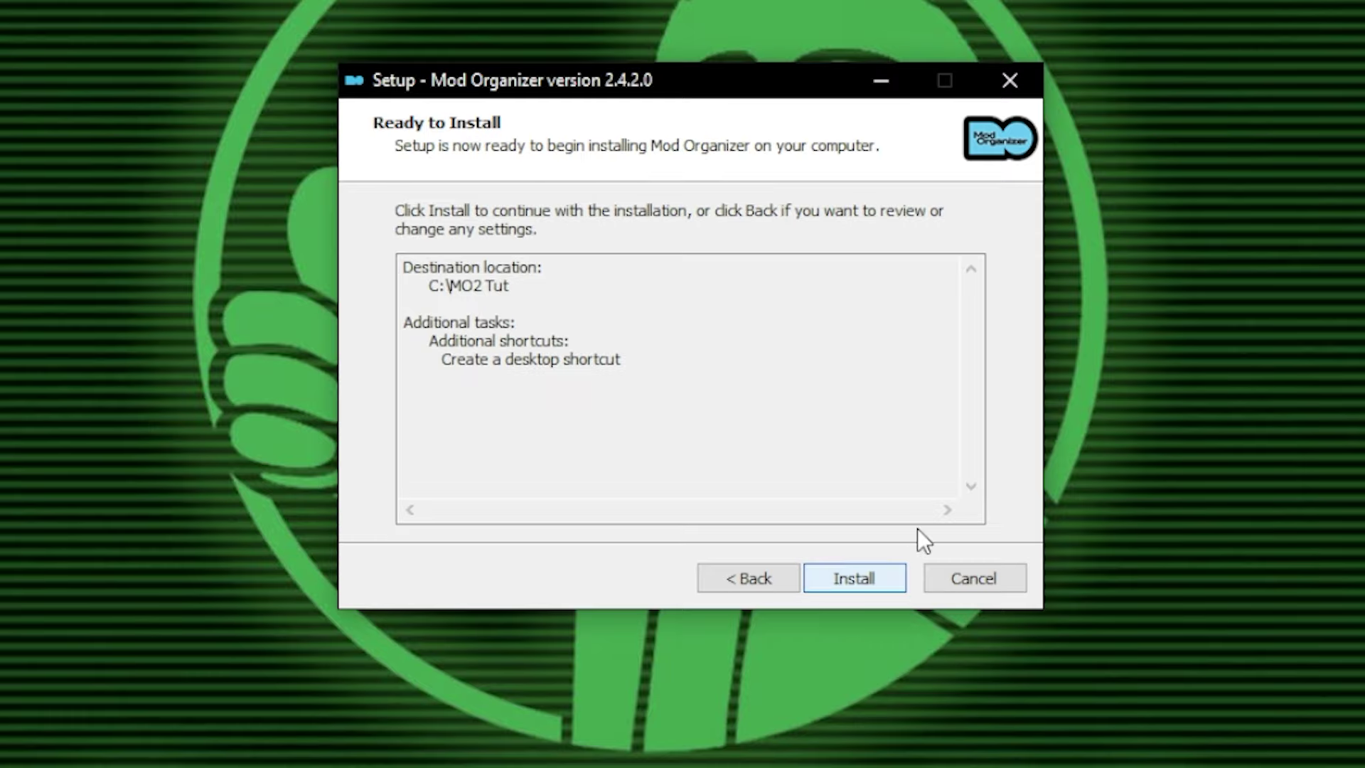
left_click(863, 578)
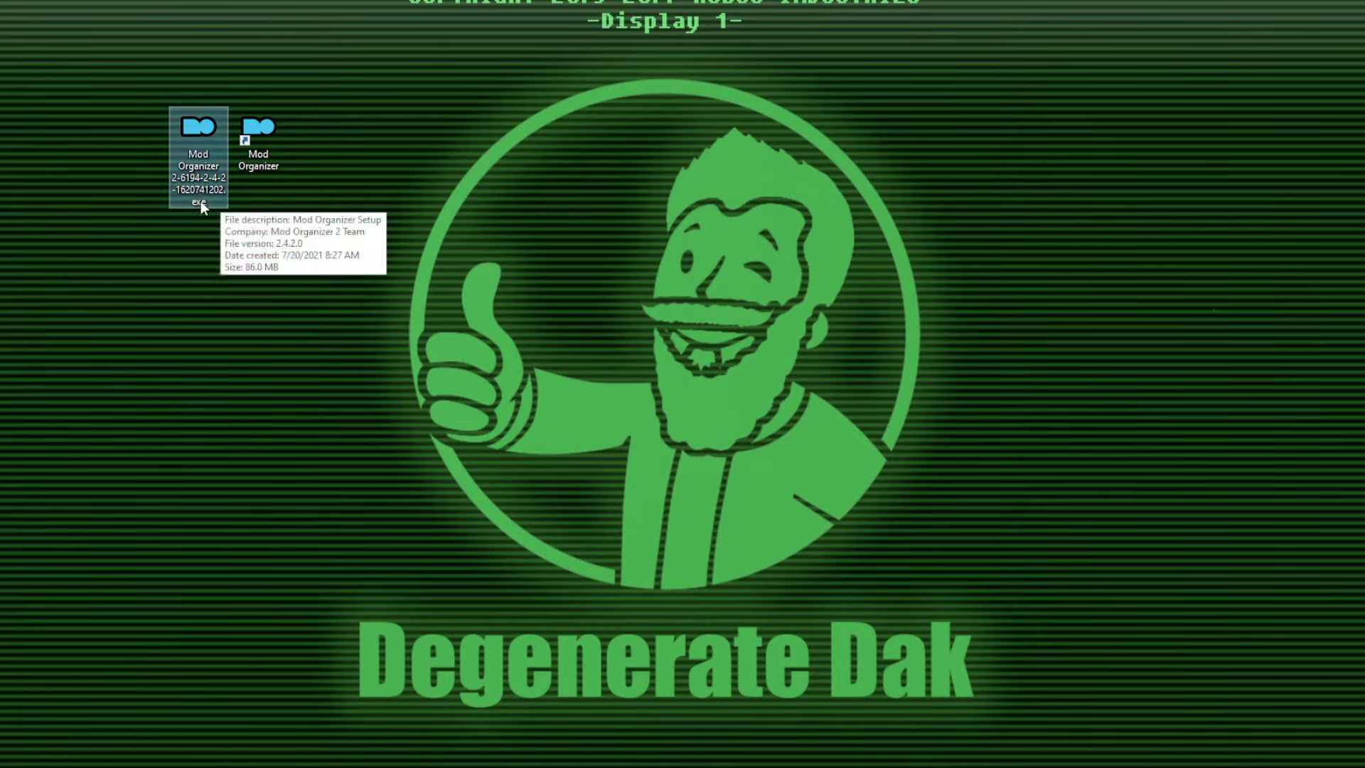
key("Delete")
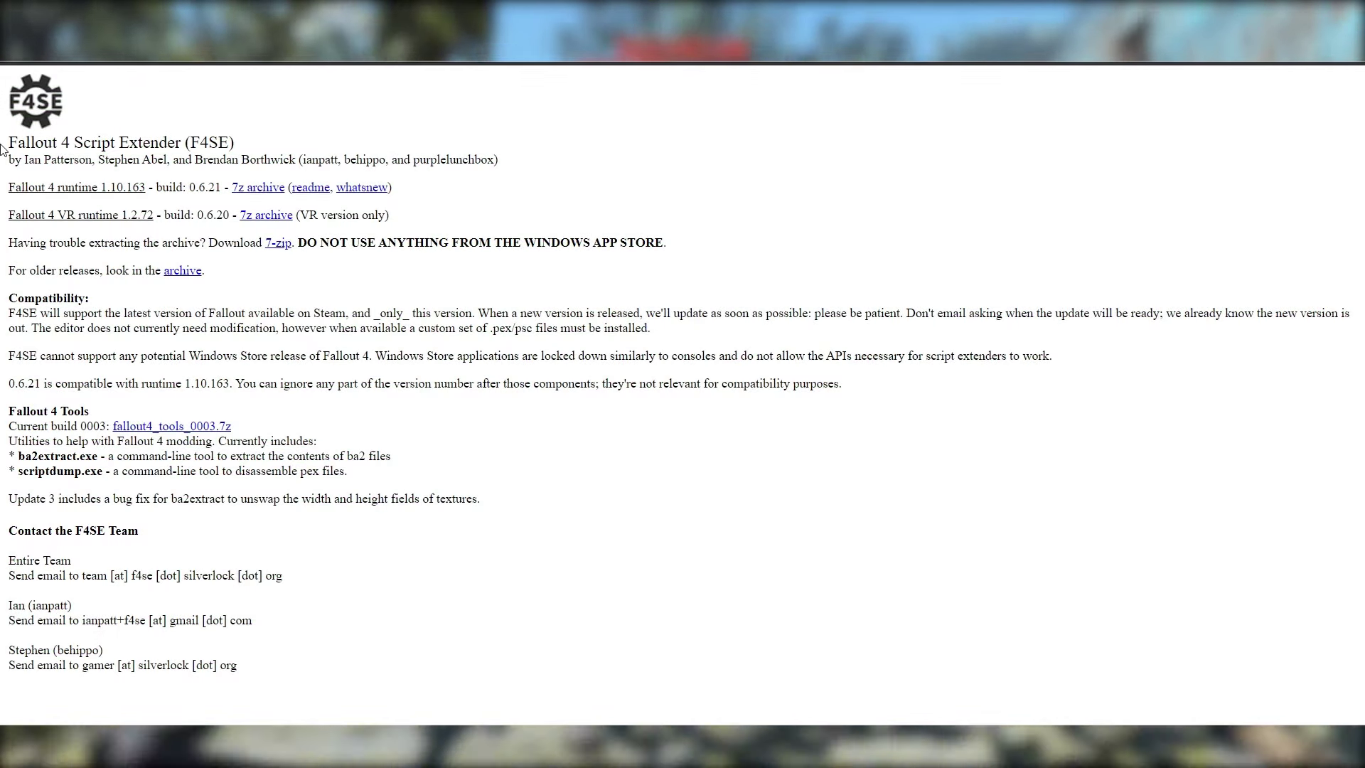
Download and save the f4se_0_06_21.7z archive for runtime 1.10.163 to the desktop
left_click_drag(2, 148, 233, 142)
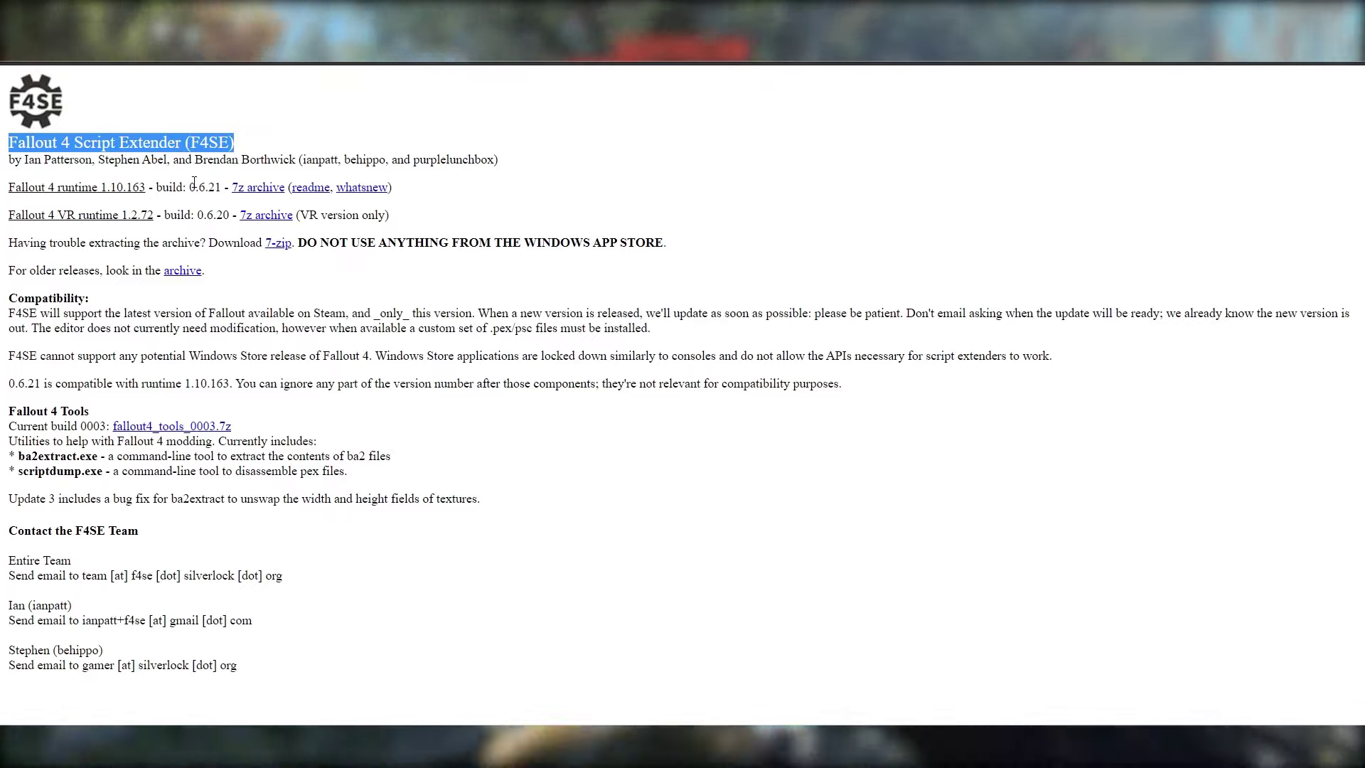
left_click(558, 191)
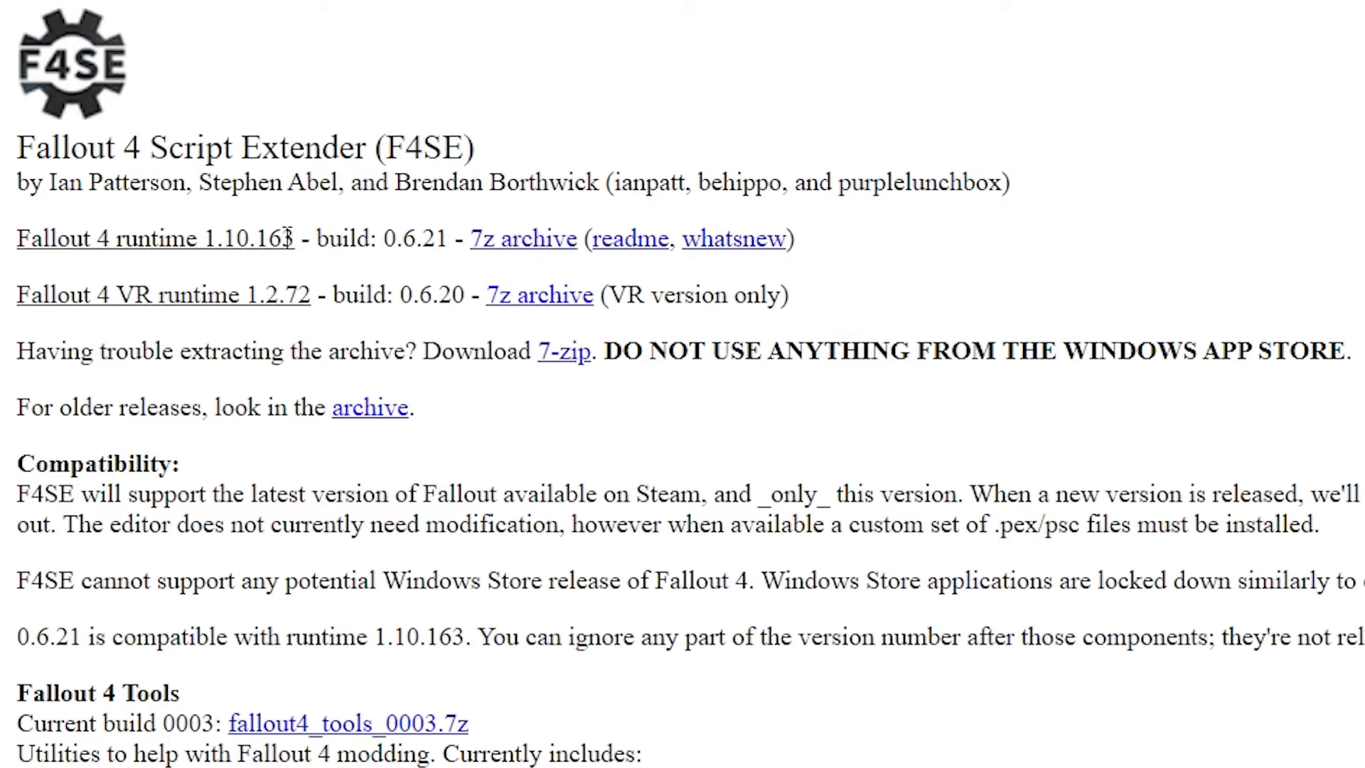
left_click(549, 242)
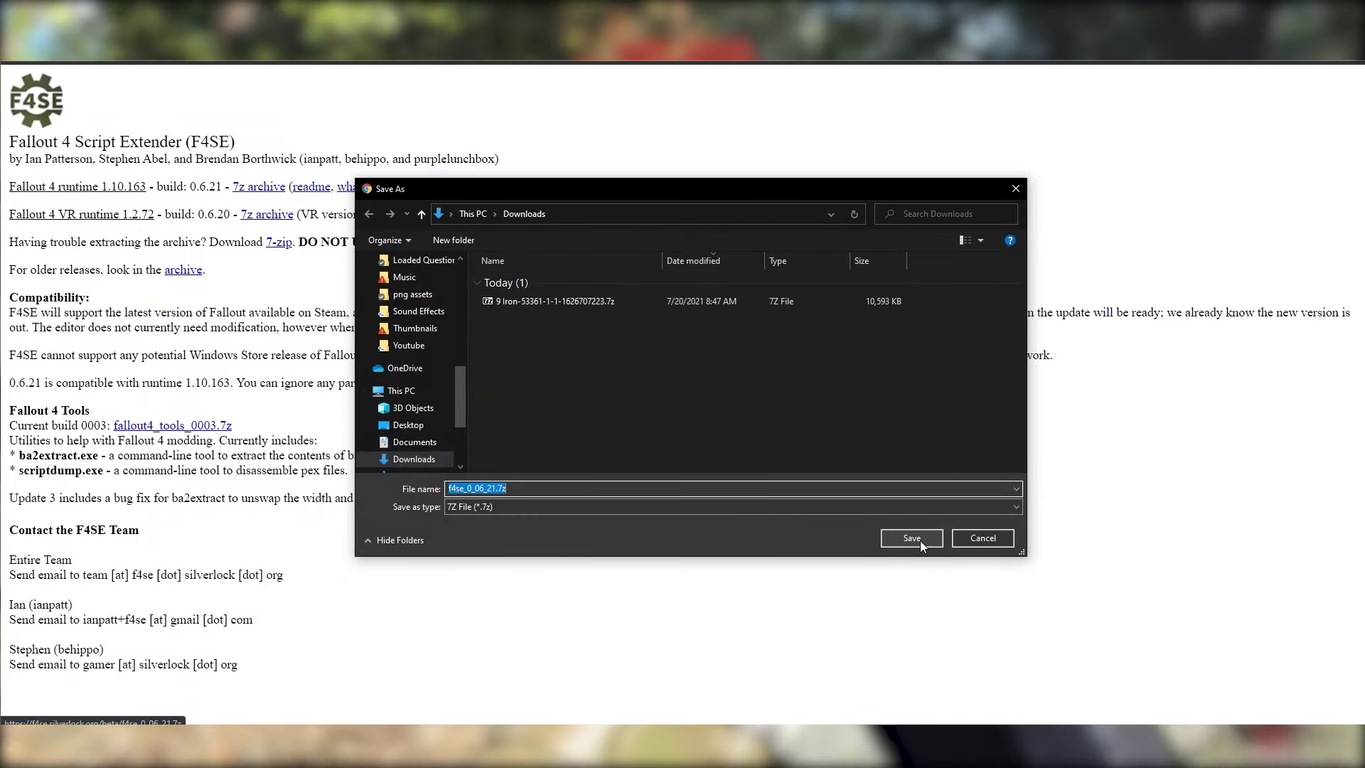
left_click(912, 538)
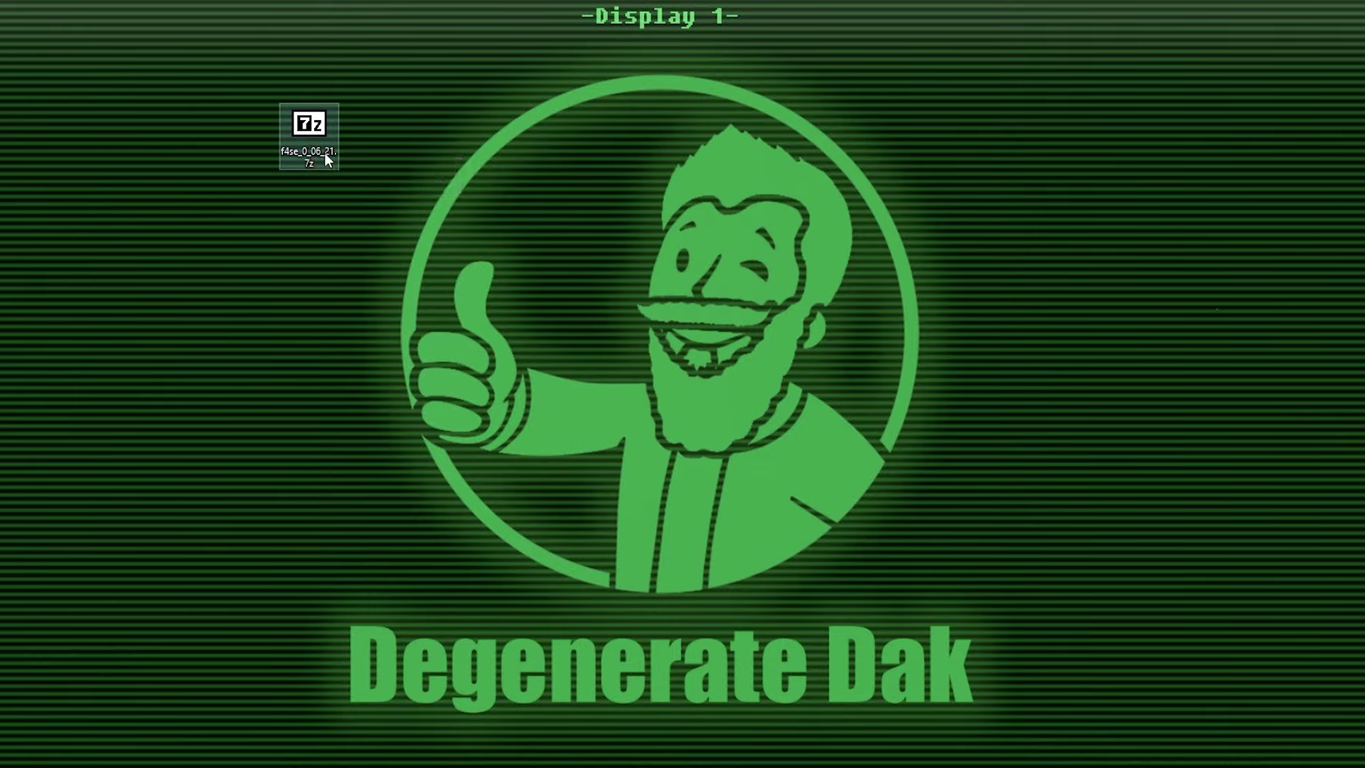
left_click(327, 142)
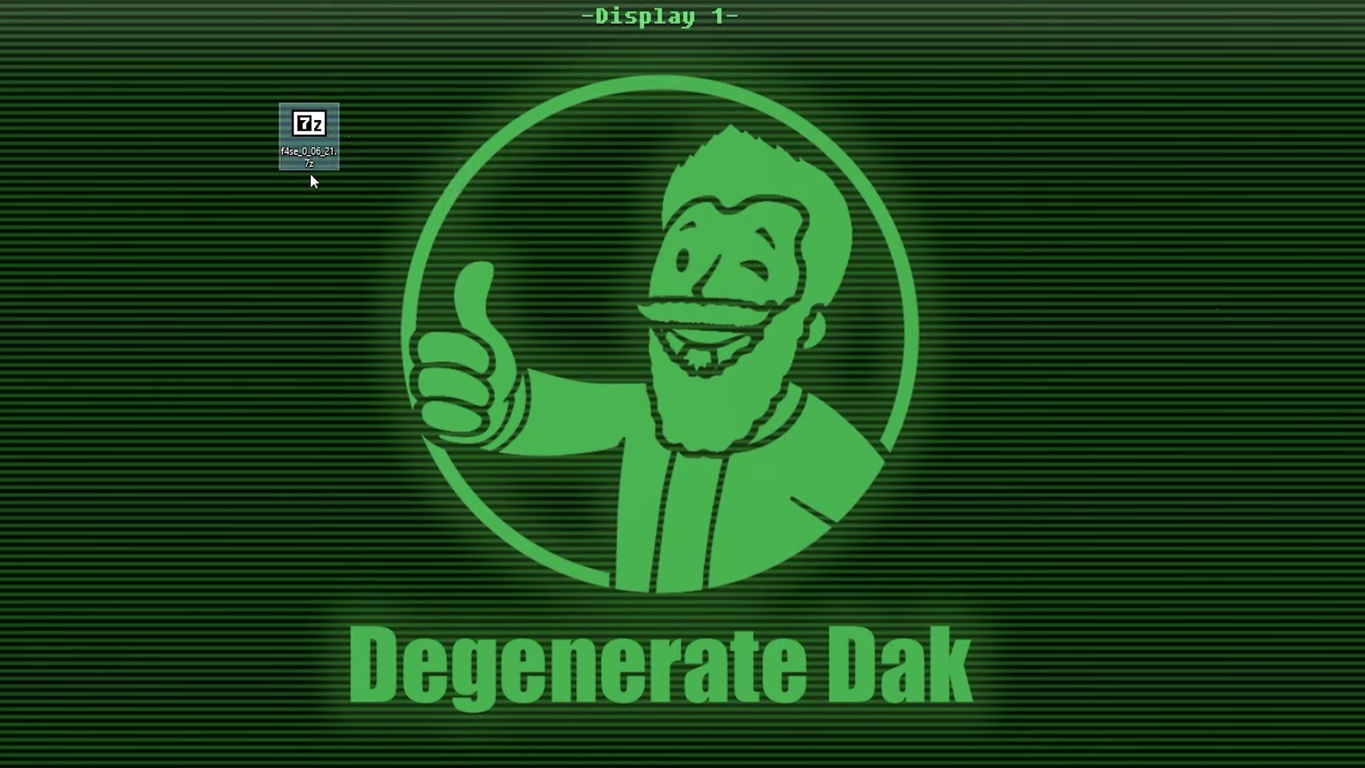
Extract f4se_0_06_21 to the desktop with 7-Zip, delete the archive, and open the folder
double_click(322, 137)
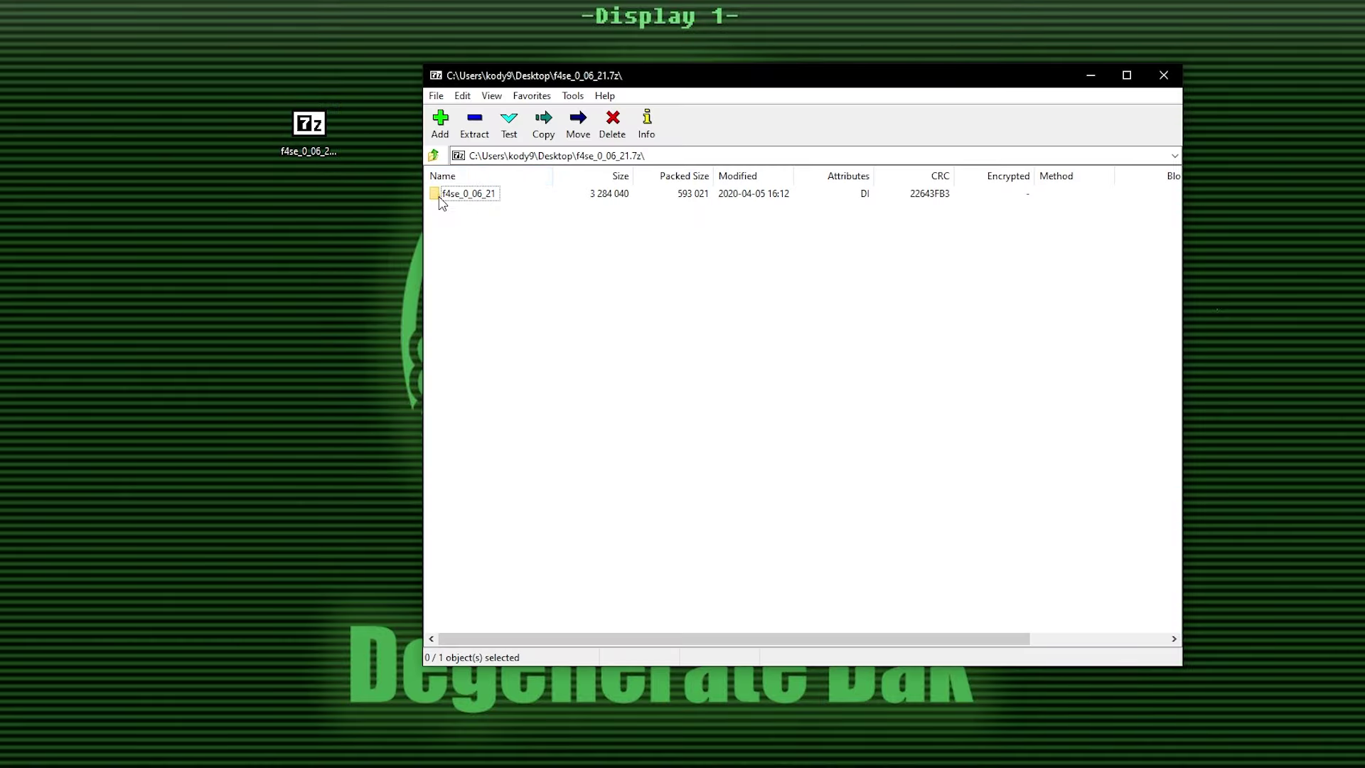
left_click(444, 198)
left_click_drag(473, 202, 207, 187)
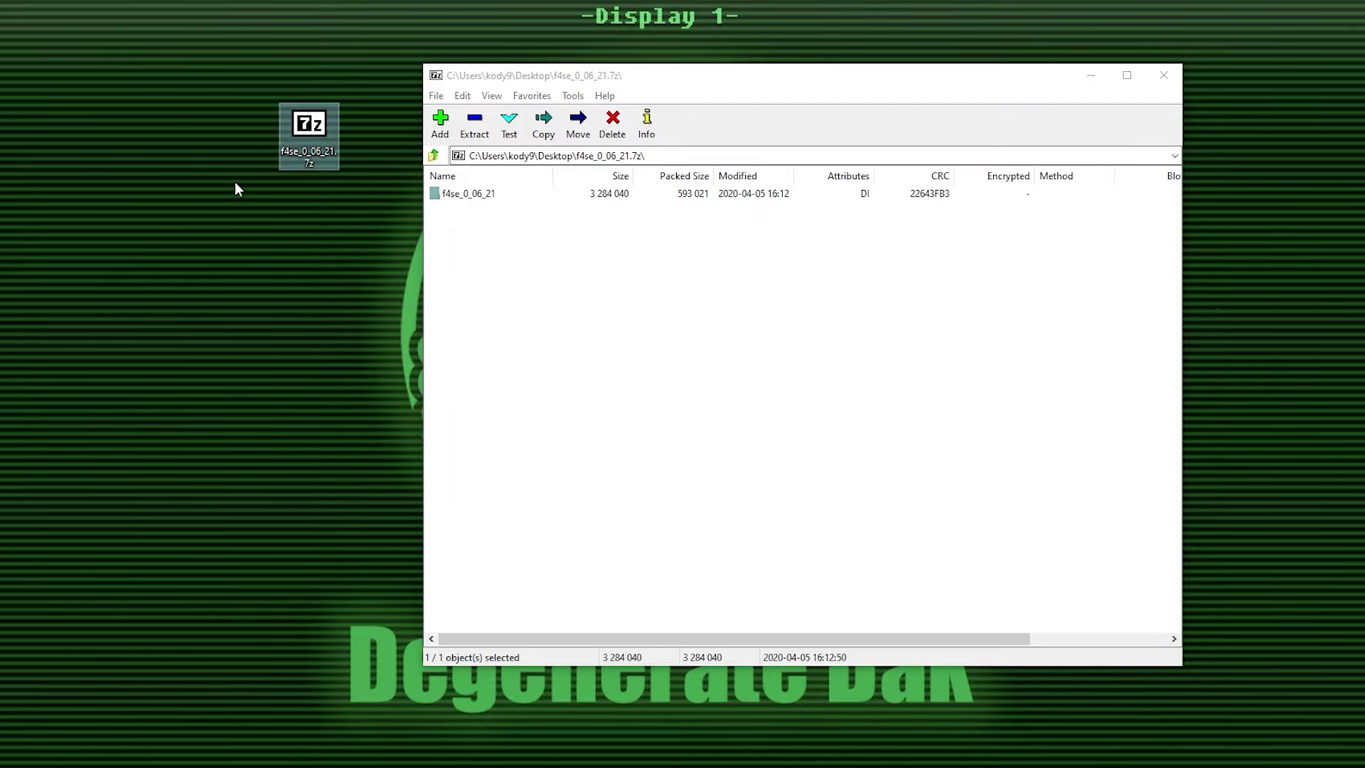
left_click(1164, 74)
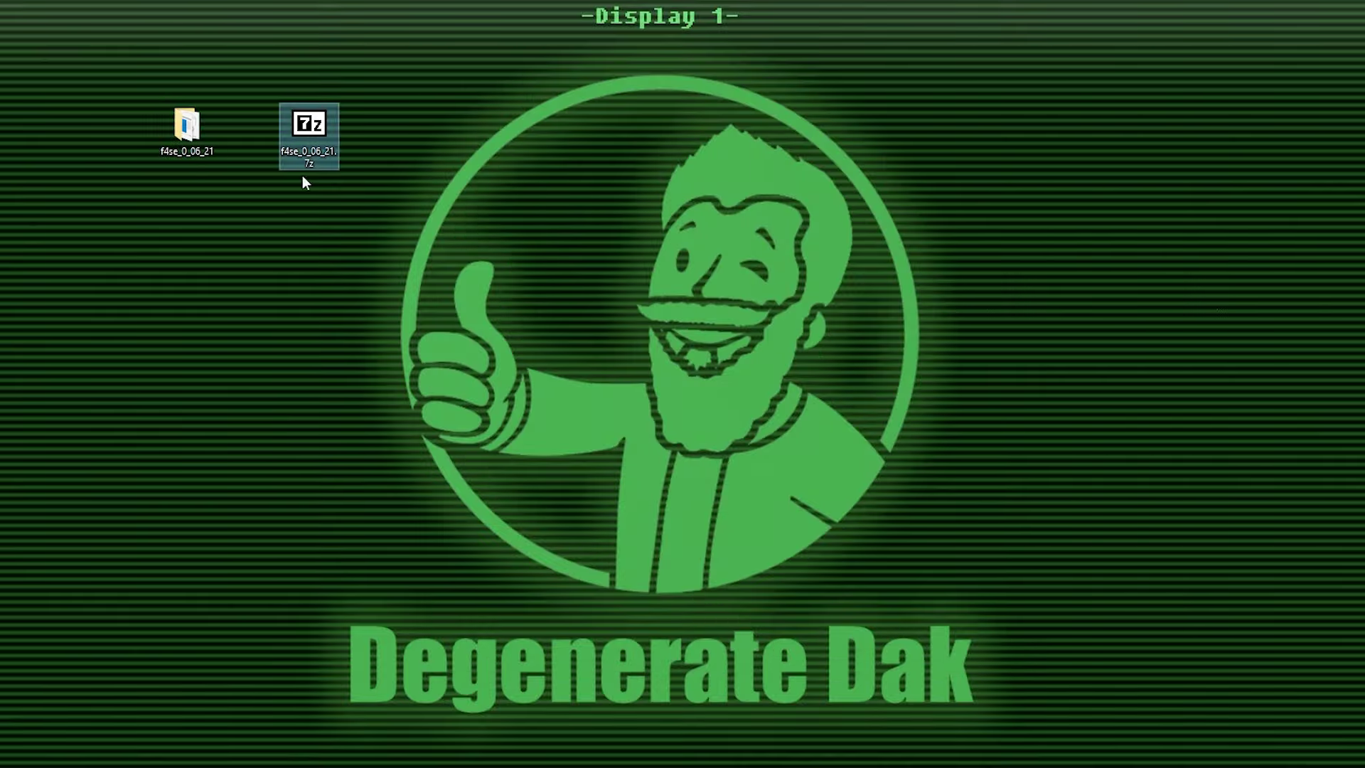
key("Delete")
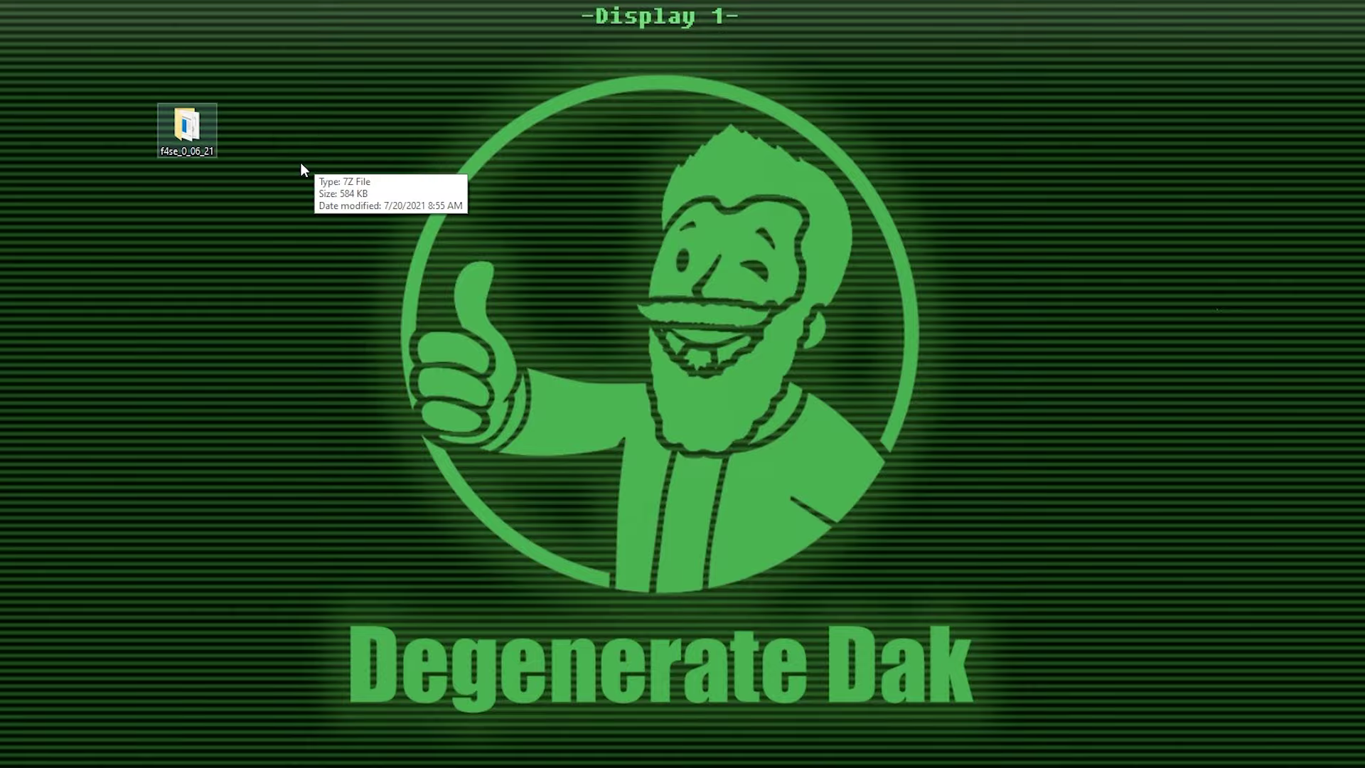
double_click(185, 126)
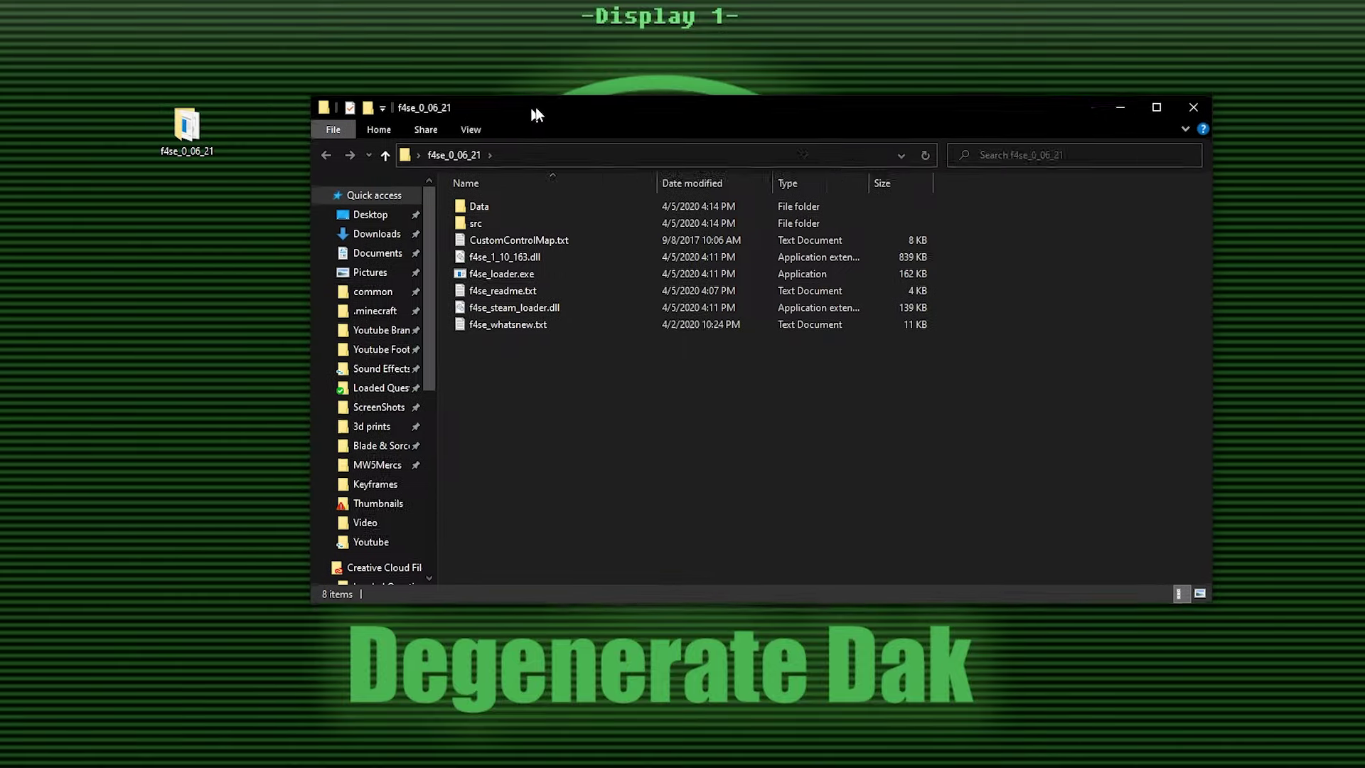
left_click_drag(535, 114, 554, 112)
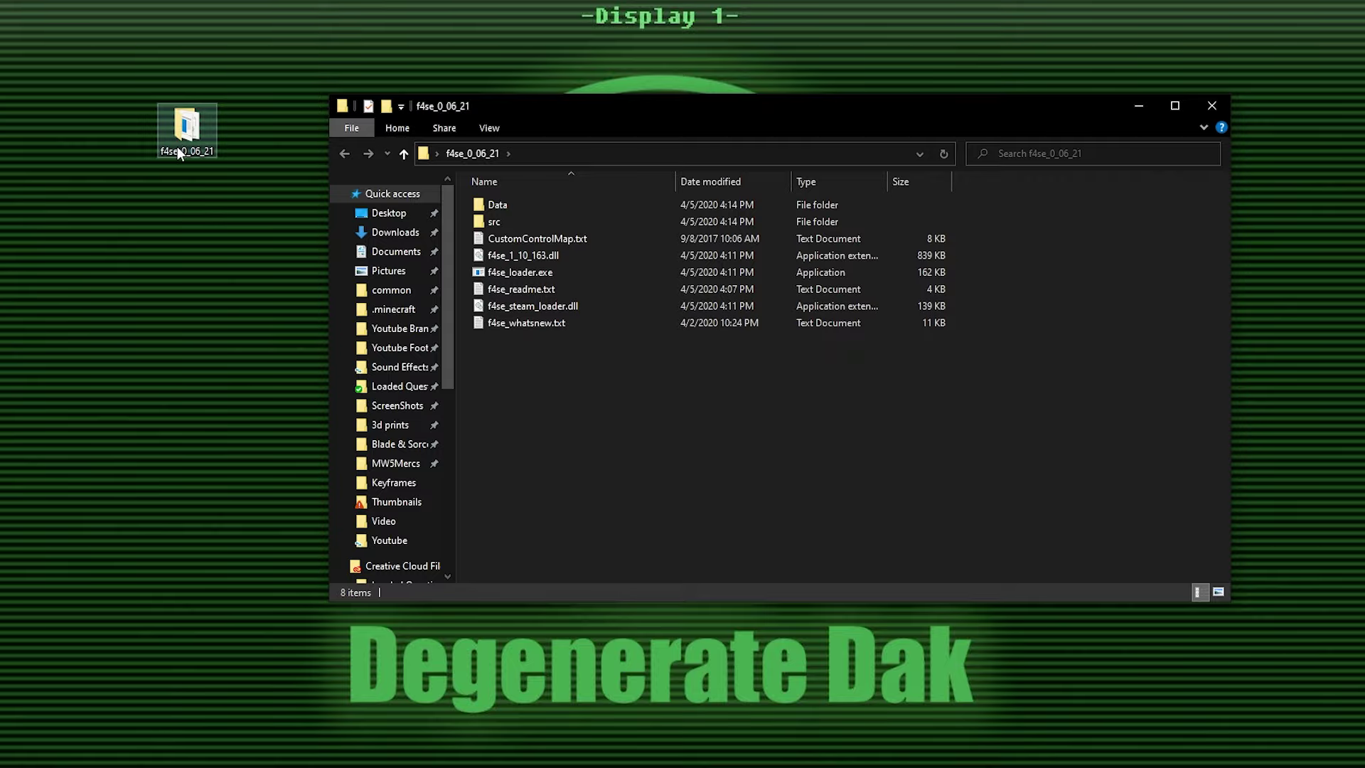
left_click_drag(576, 377, 505, 199)
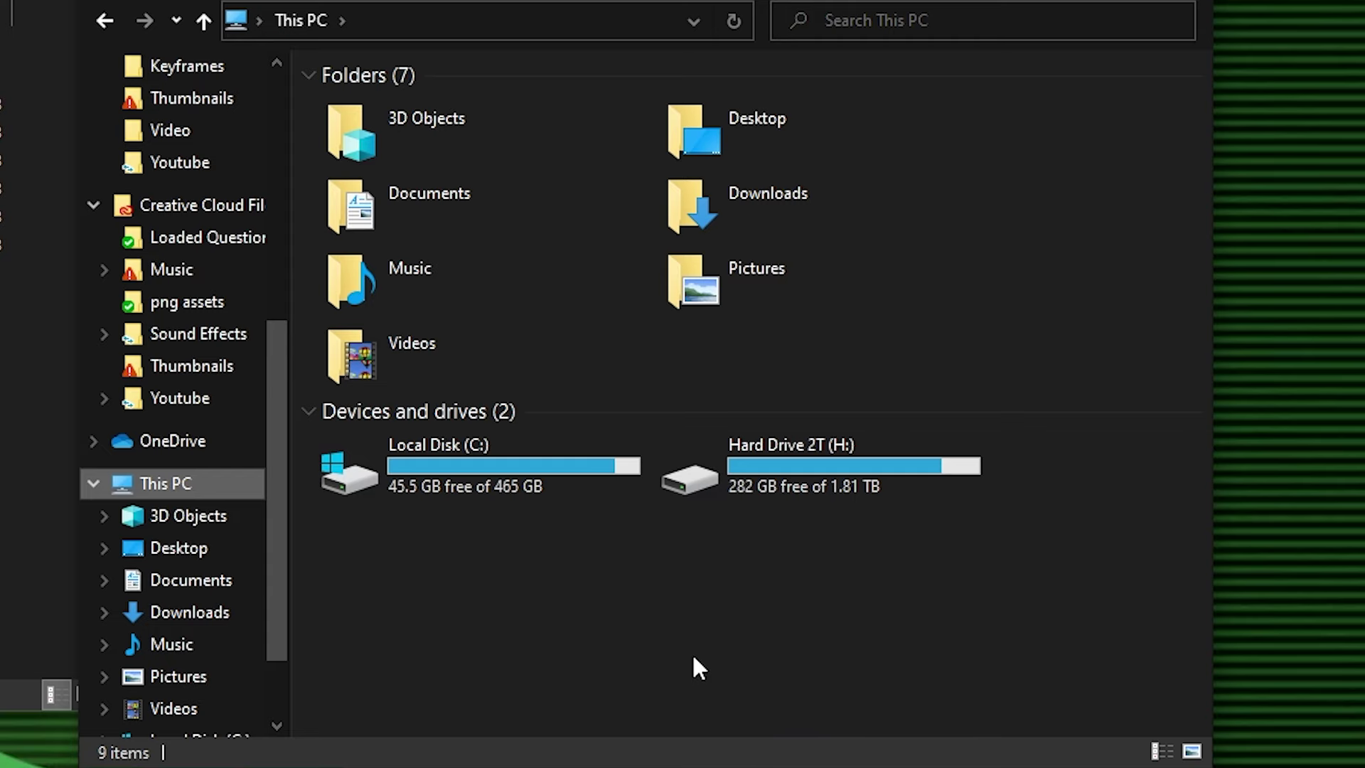
Browse to C:\Program Files (x86)\Steam\steamapps\common\Fallout 4 in a second window
double_click(518, 459)
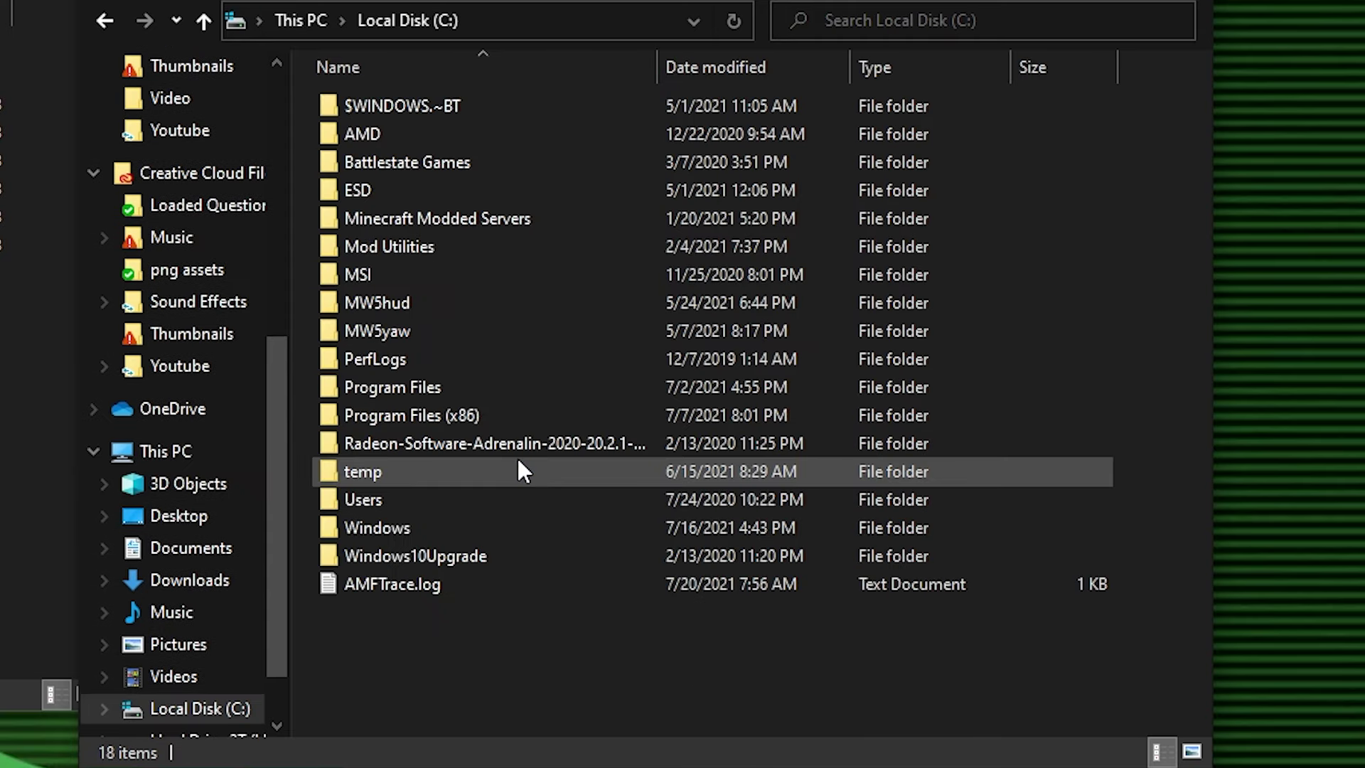
double_click(558, 415)
scroll(559, 398, "down", 7)
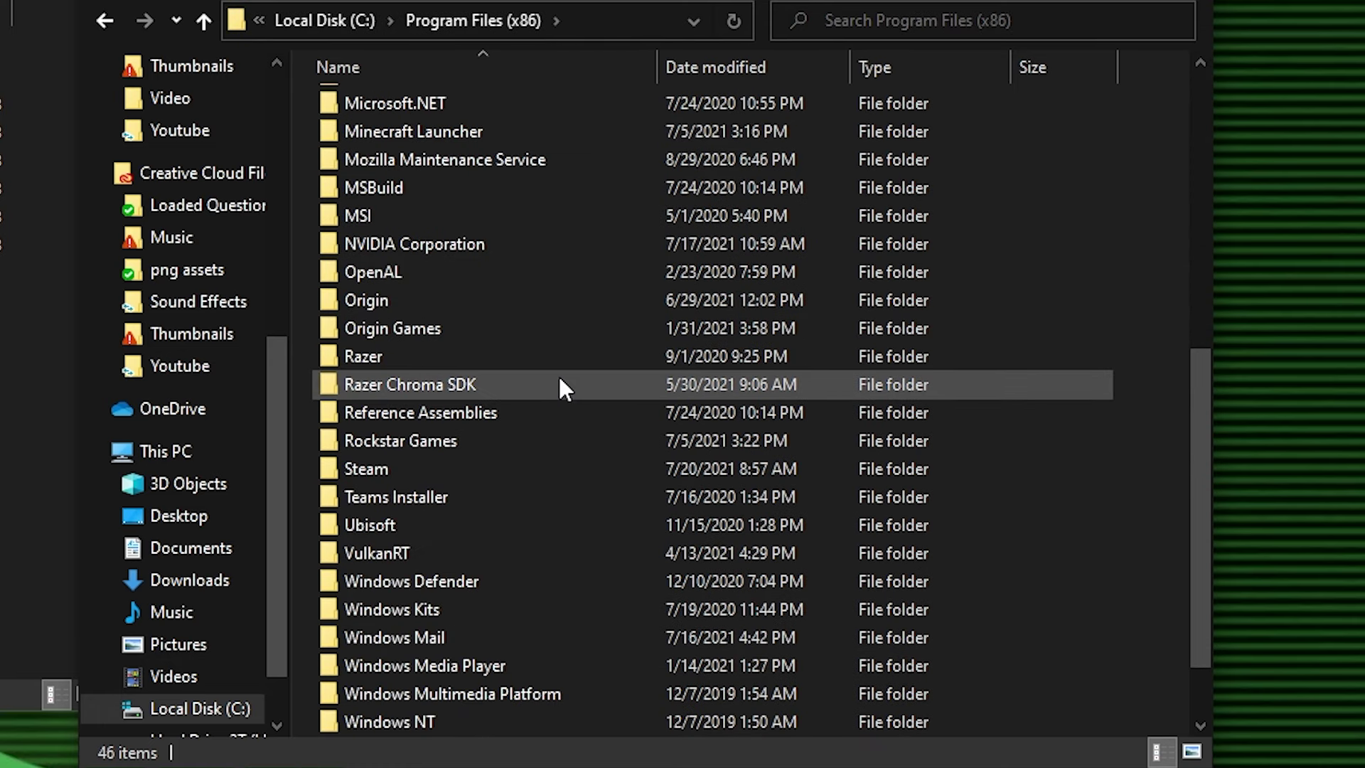
double_click(402, 467)
scroll(446, 528, "down", 1)
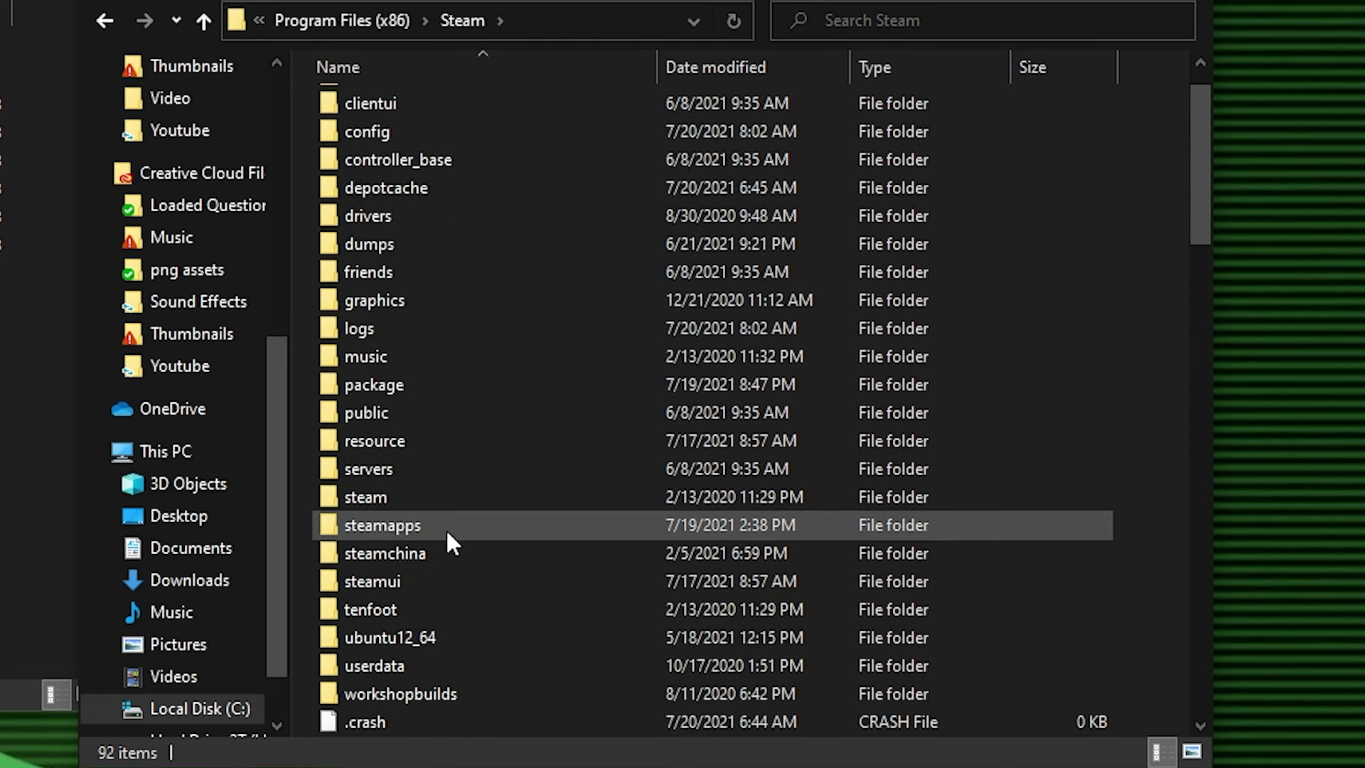
scroll(446, 528, "down", 1)
double_click(429, 440)
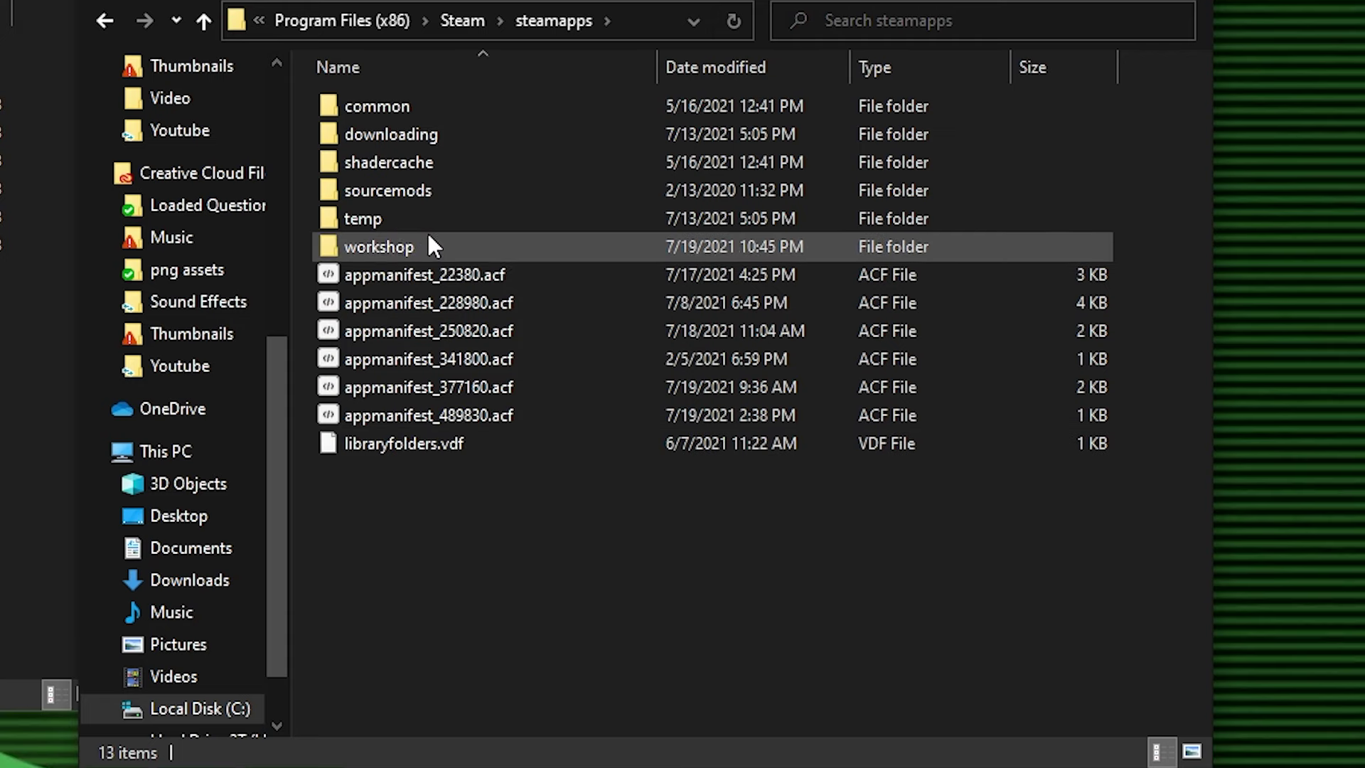
double_click(426, 104)
double_click(416, 104)
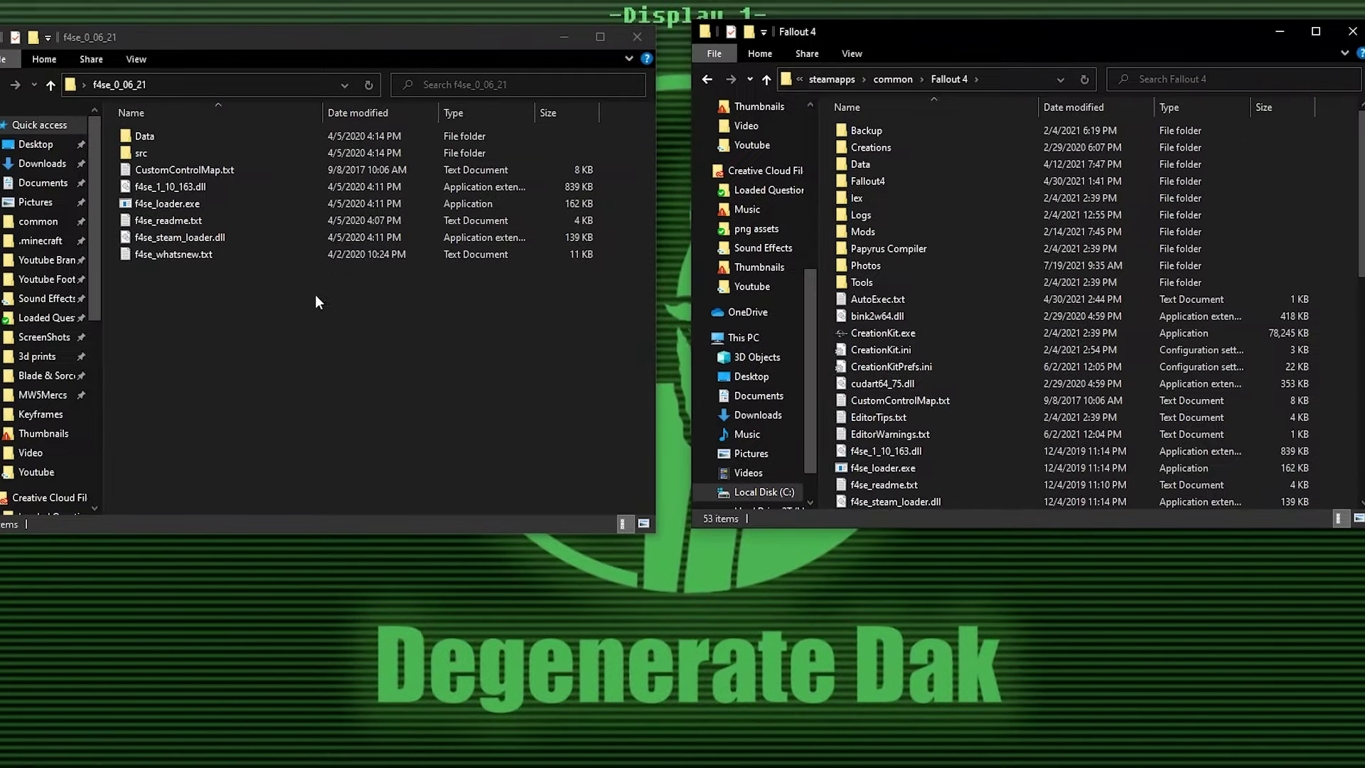
Move all eight files from f4se_0_06_21 into the Fallout 4 game folder
left_click_drag(316, 333, 122, 67)
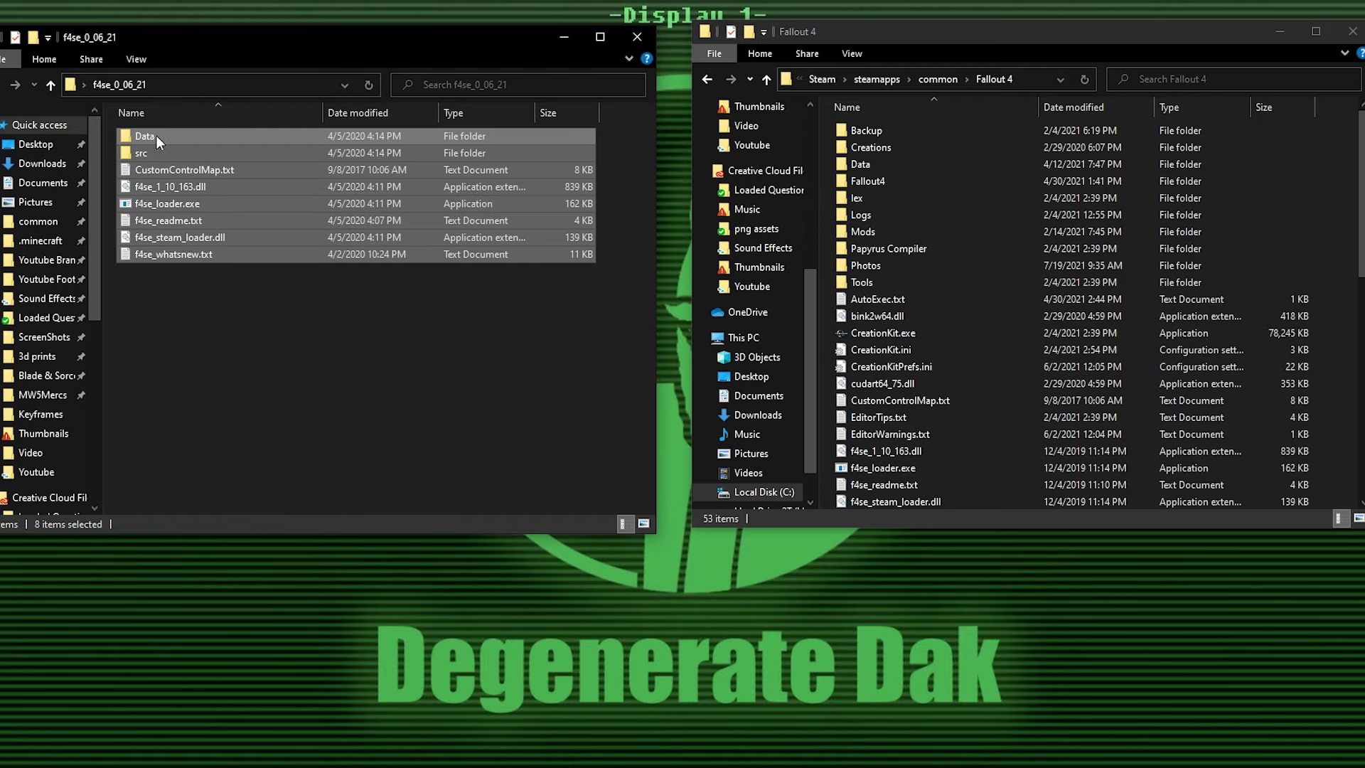
left_click_drag(152, 137, 981, 278)
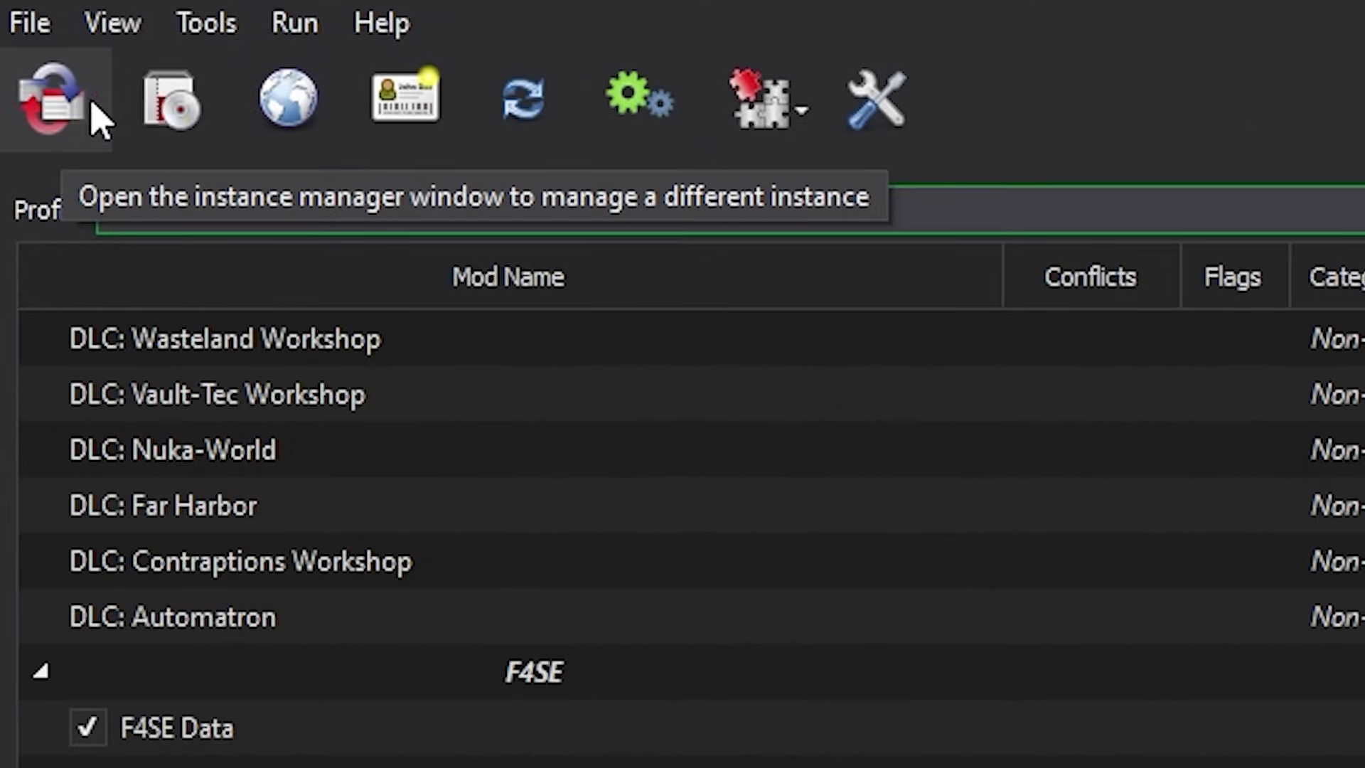
Begin a new instance in the Instance Manager and choose Fallout 4 as the game
left_click(79, 111)
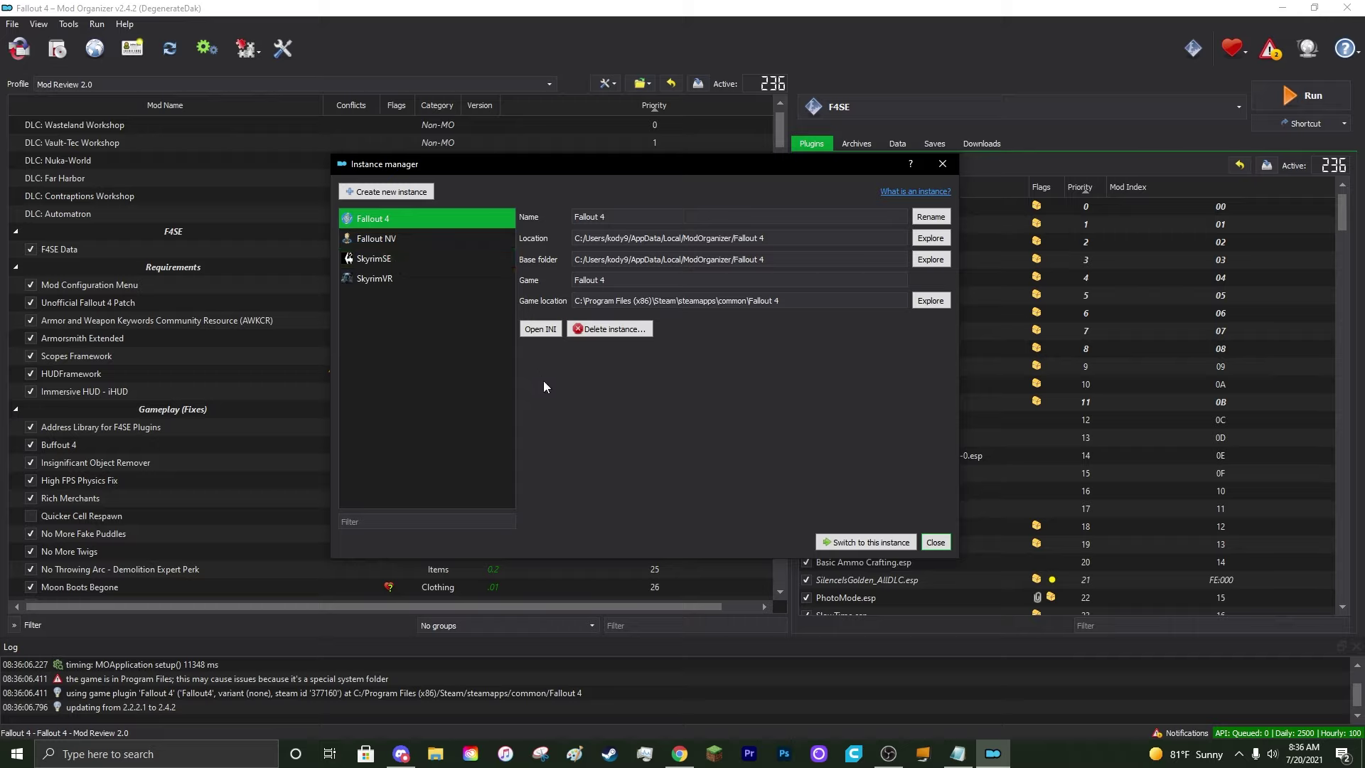
left_click(414, 196)
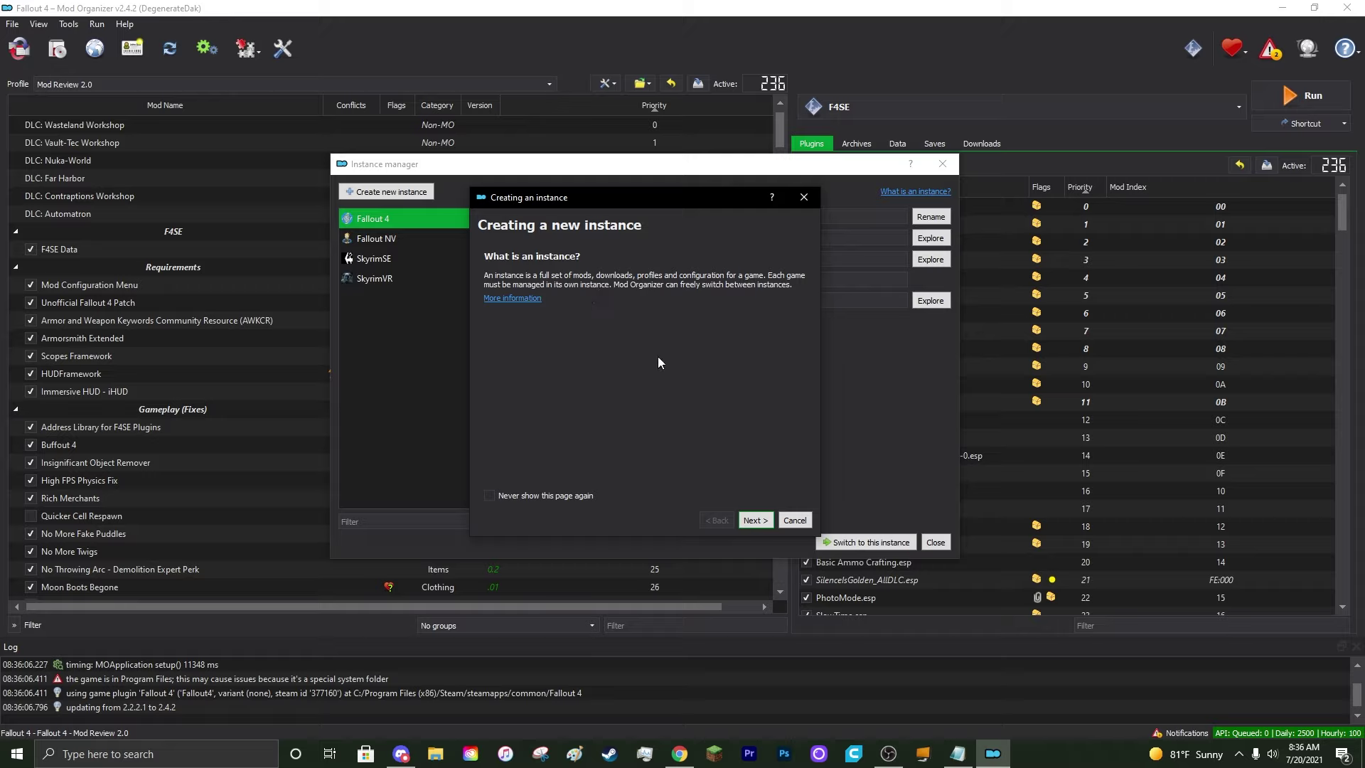
left_click(765, 517)
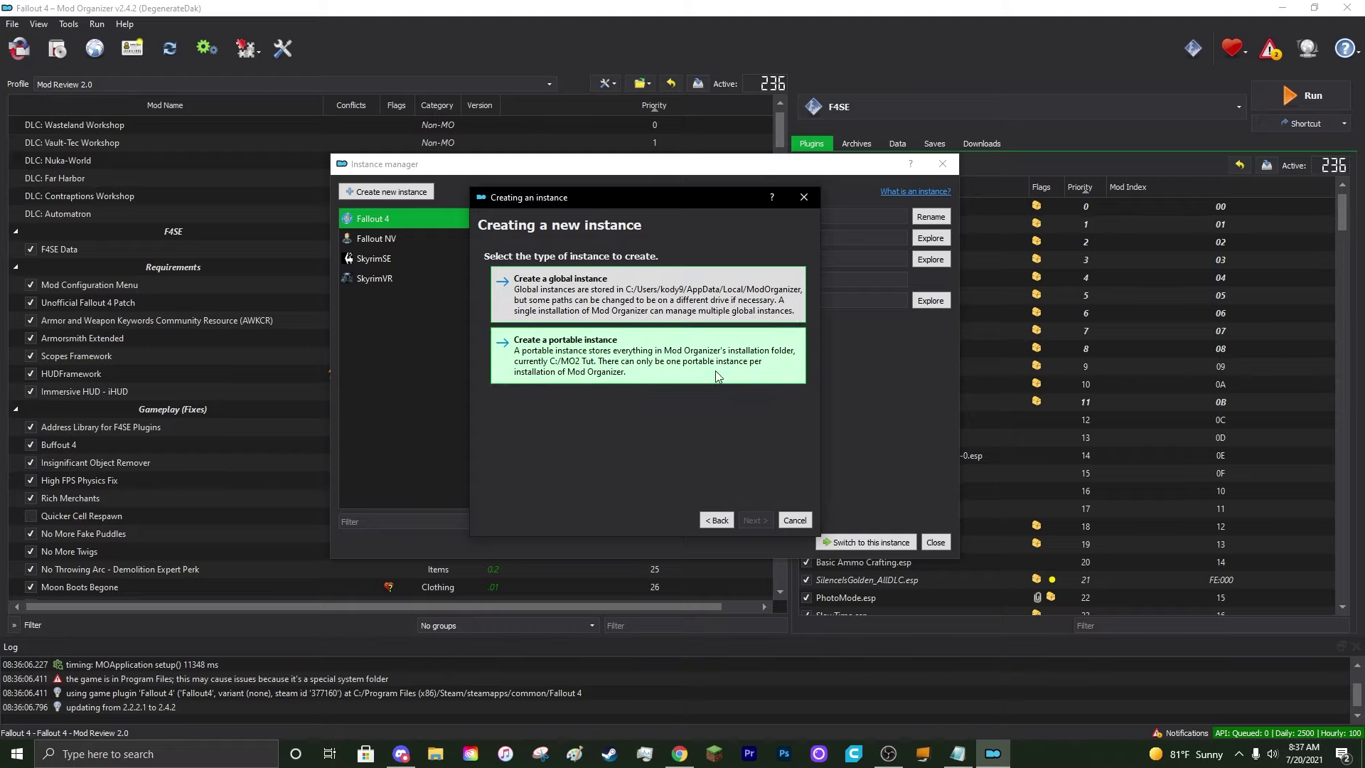
left_click(659, 380)
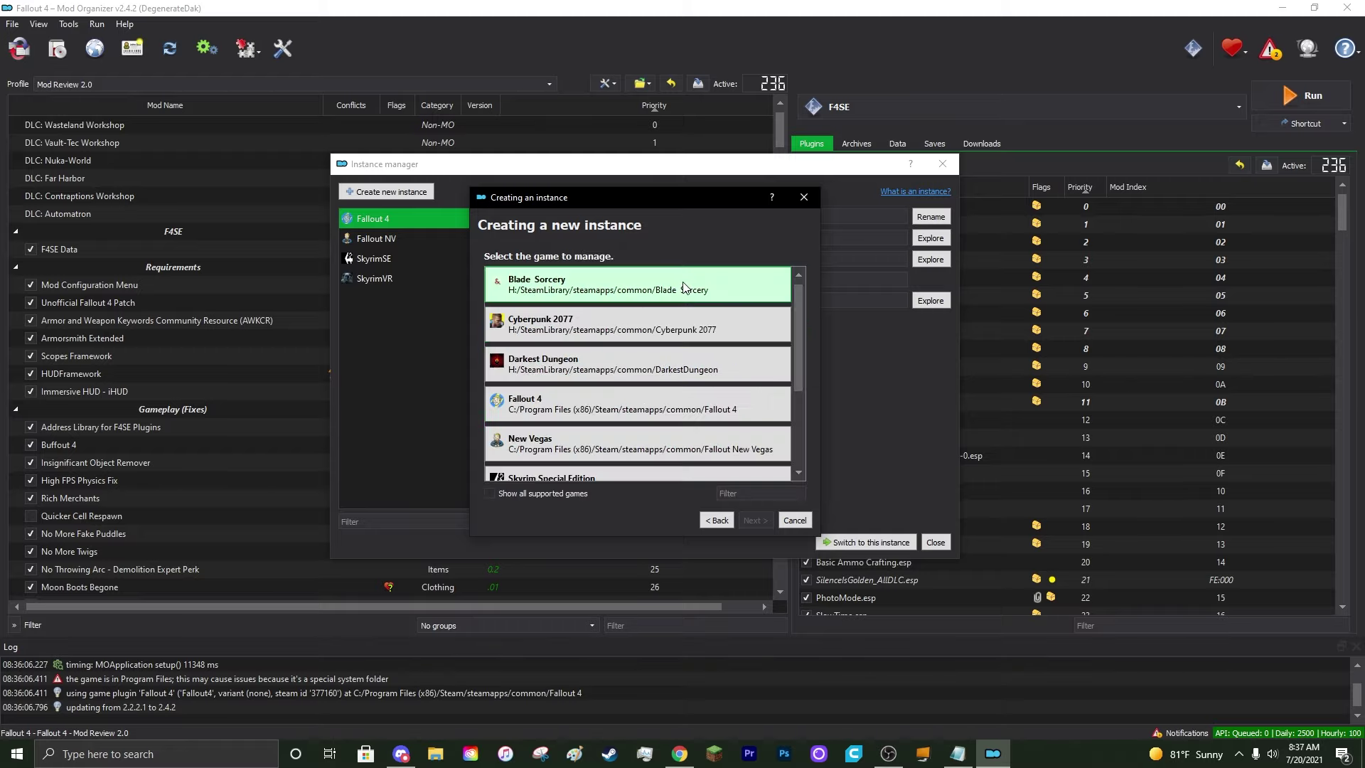
scroll(800, 318, "down", 2)
scroll(799, 344, "down", 2)
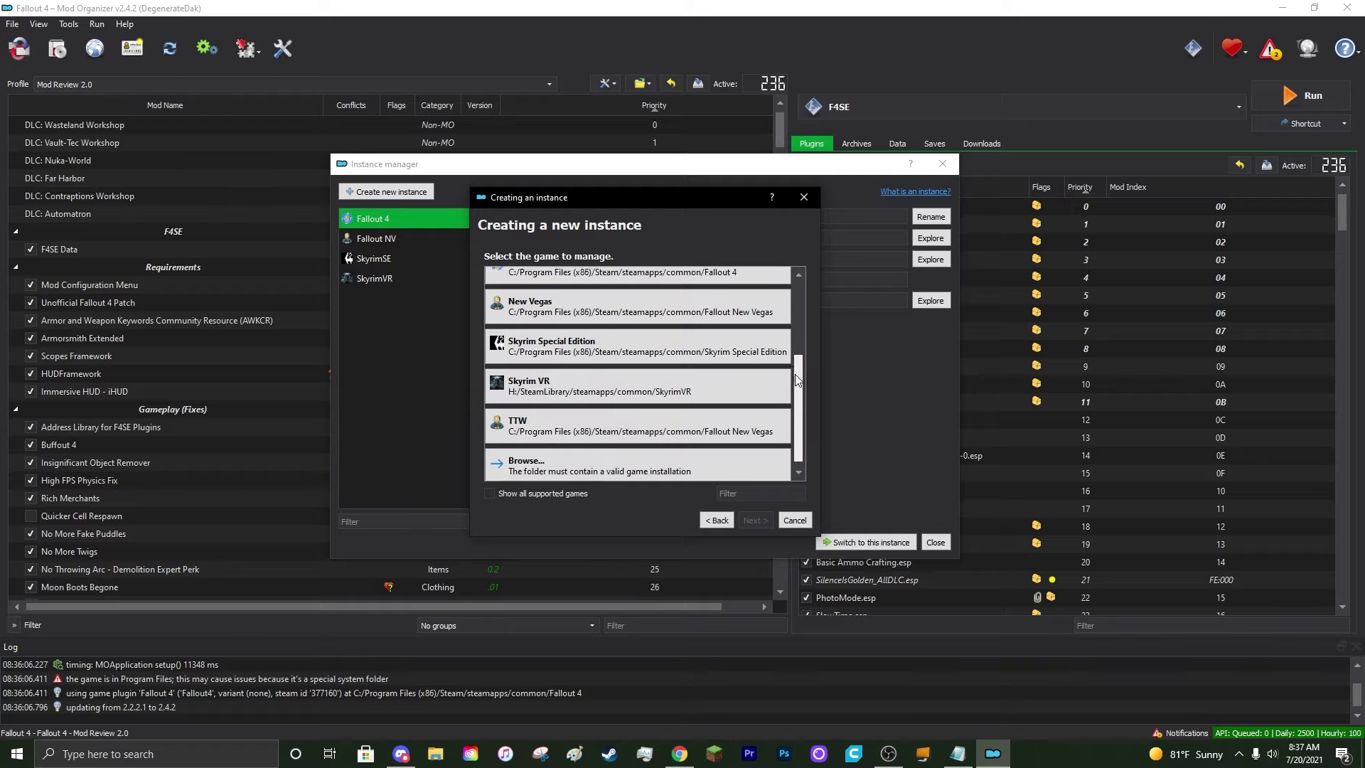
left_click(786, 415)
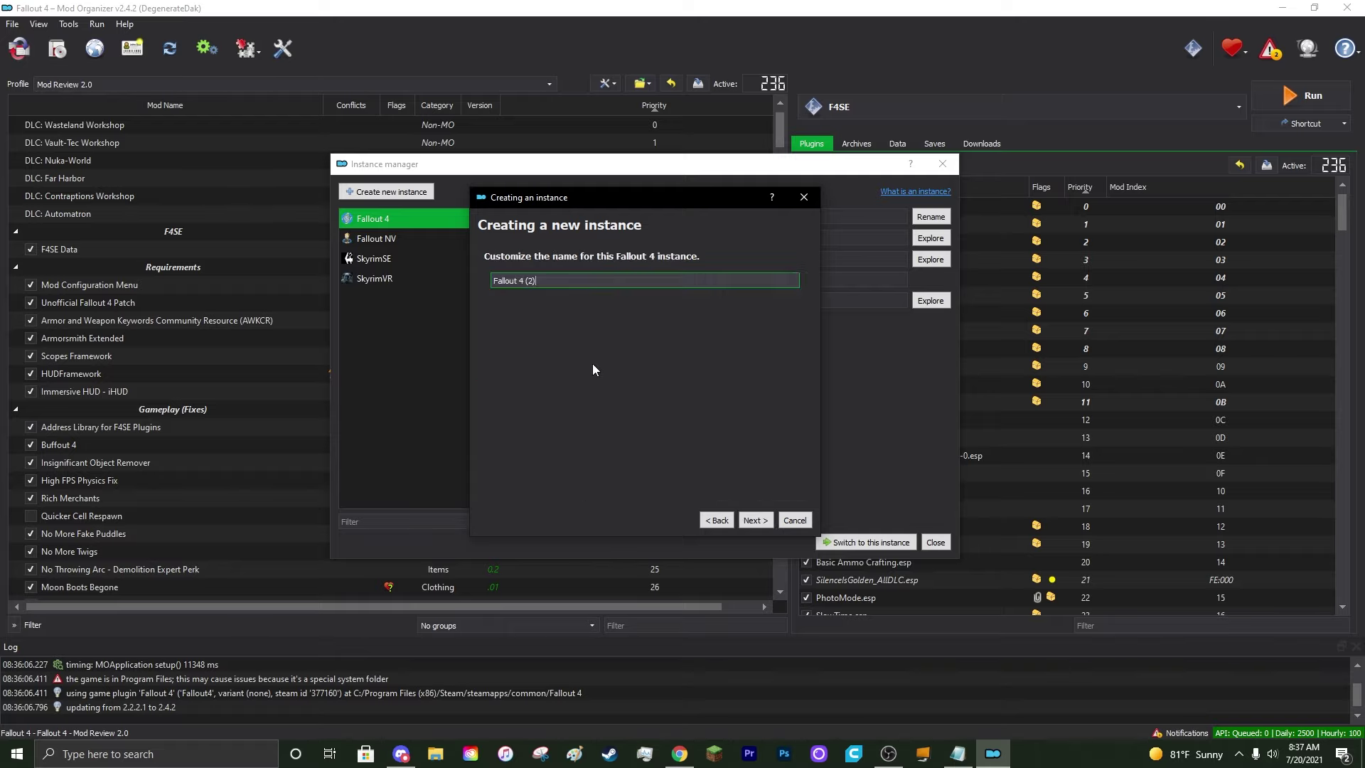
Accept the name Fallout 4 (2) and the default storage folder, reaching Confirmation
left_click(759, 526)
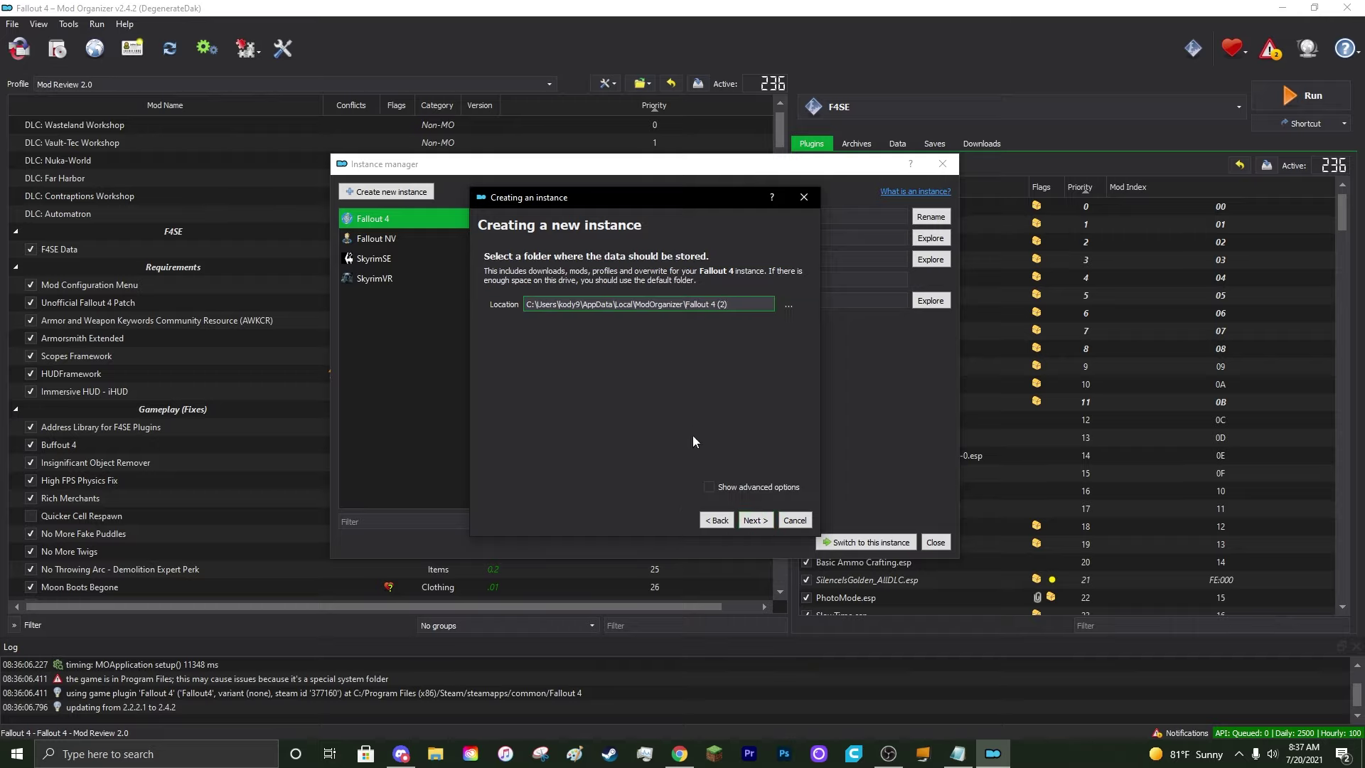
left_click(755, 522)
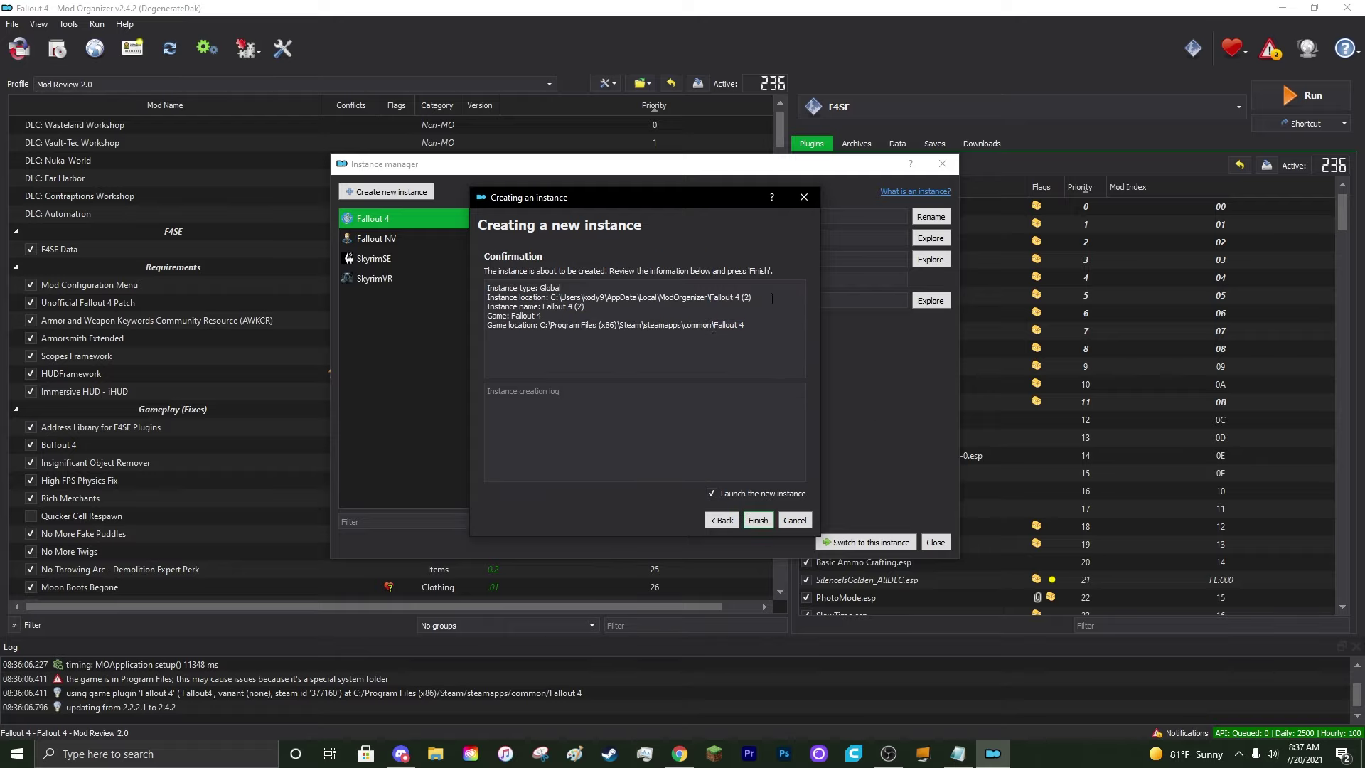
left_click(735, 521)
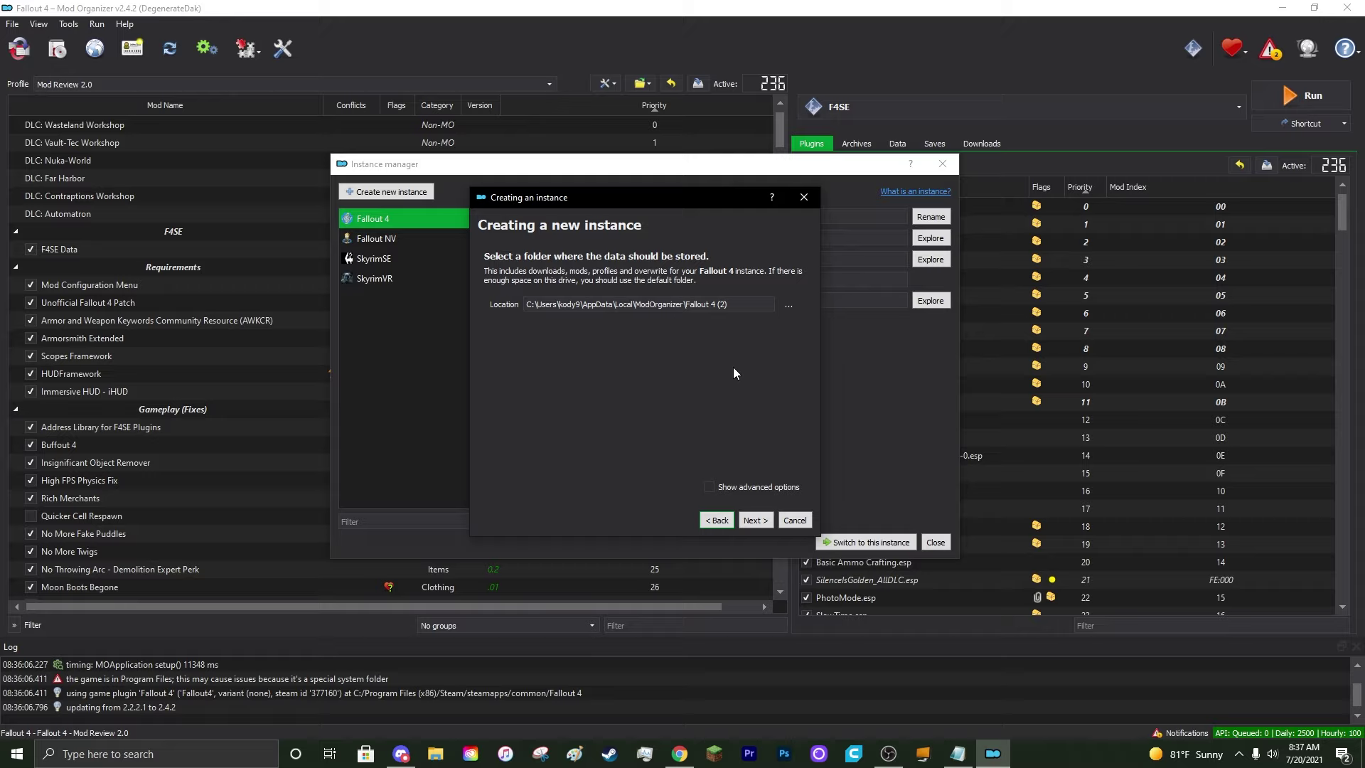
left_click(755, 520)
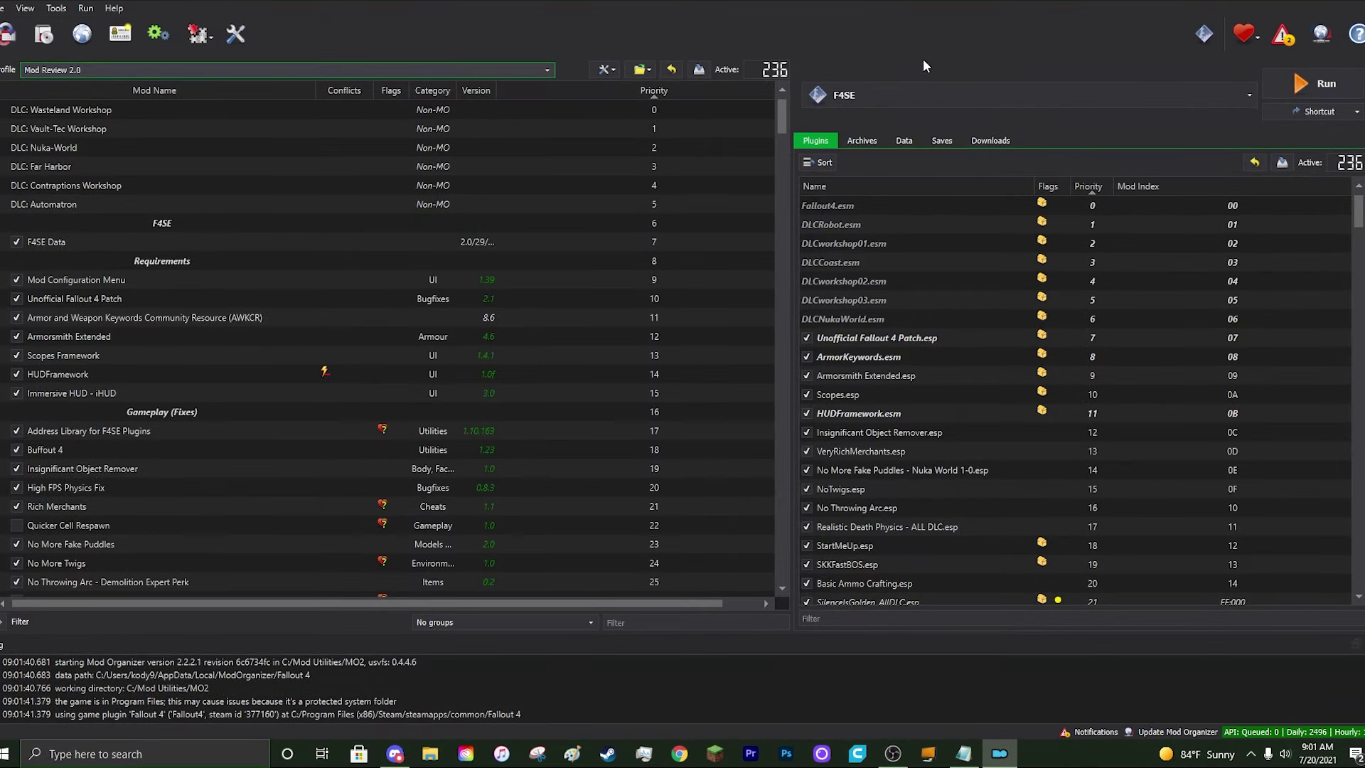
left_click(908, 91)
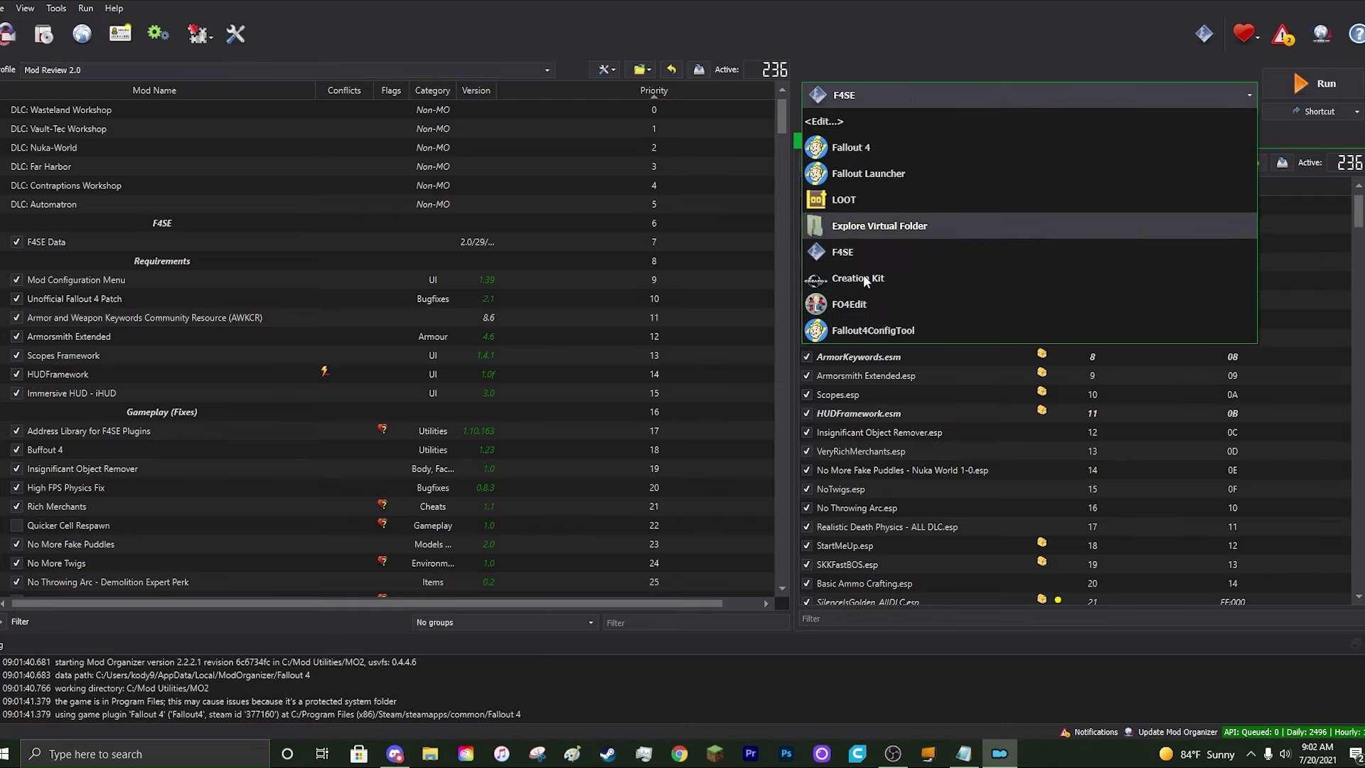
left_click(880, 149)
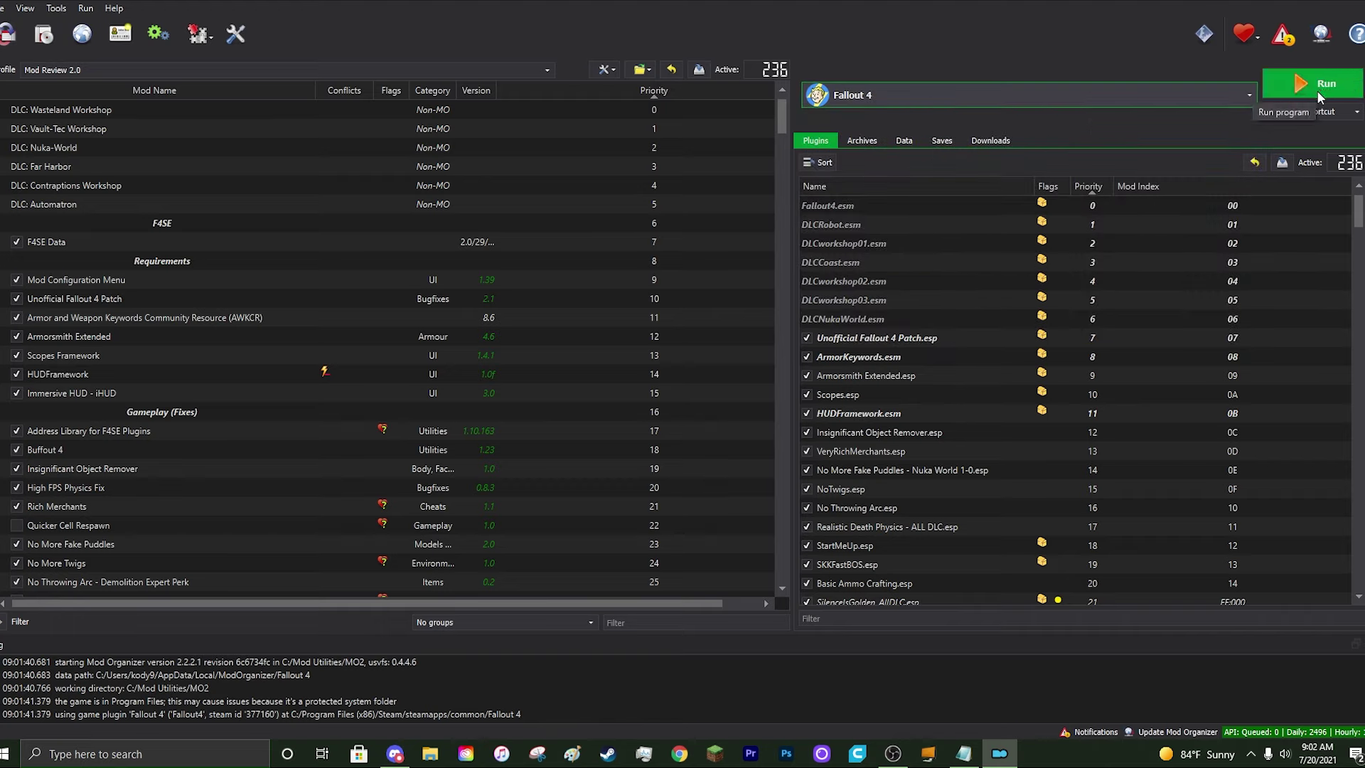
left_click(1103, 89)
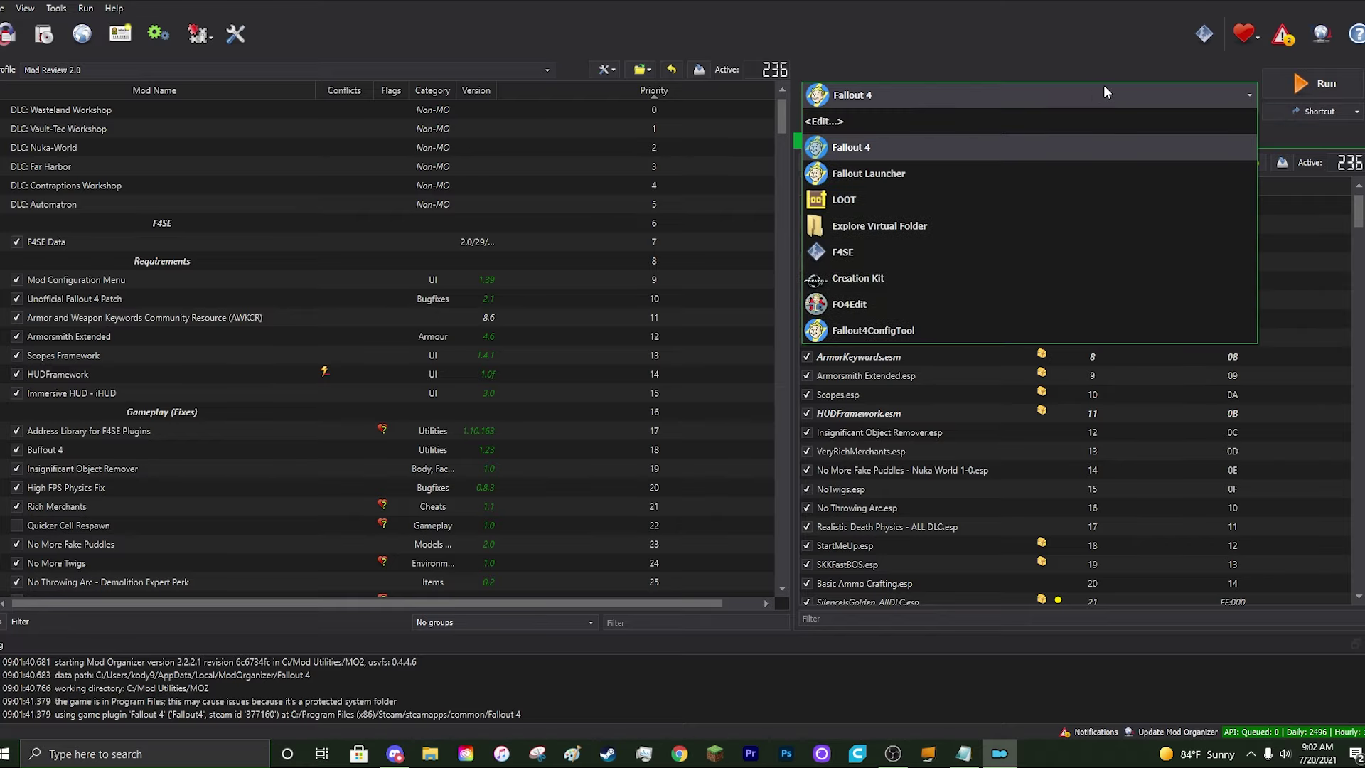
left_click(889, 252)
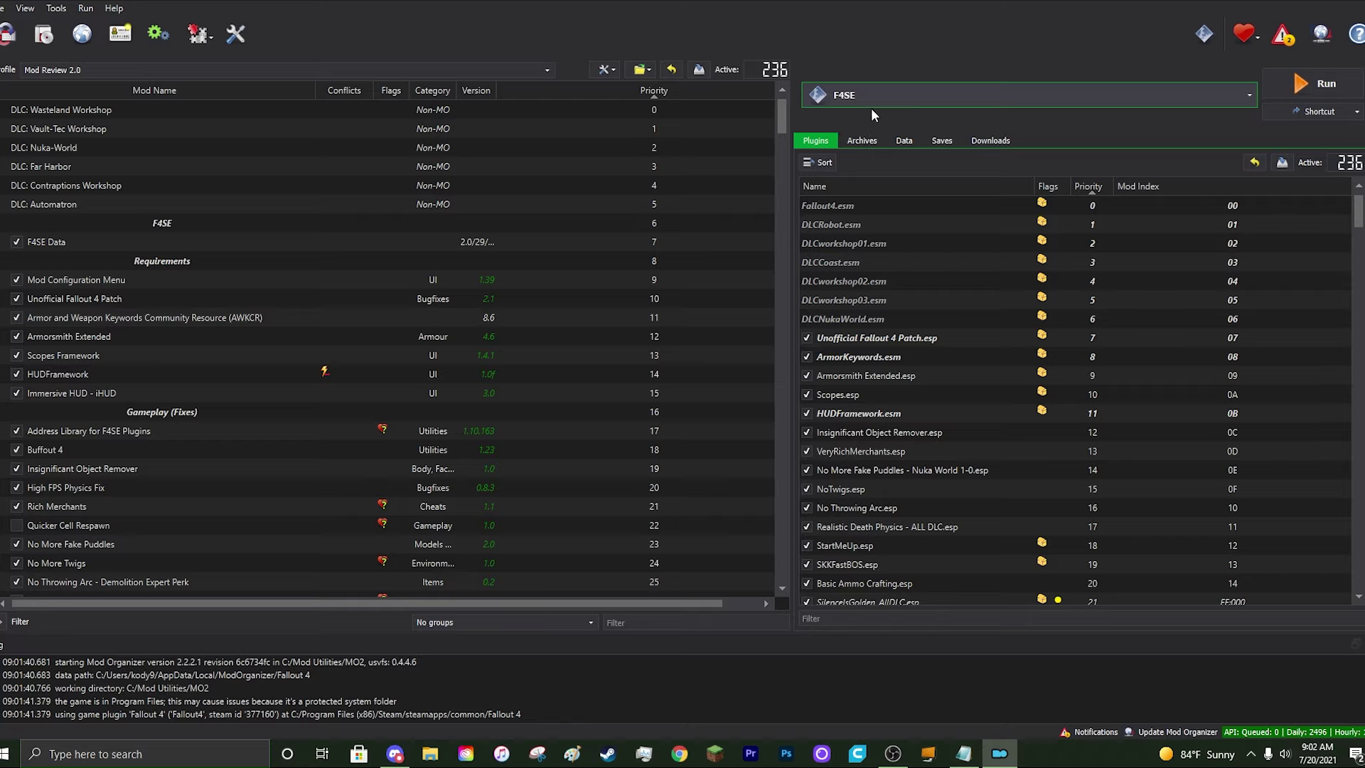
left_click(958, 105)
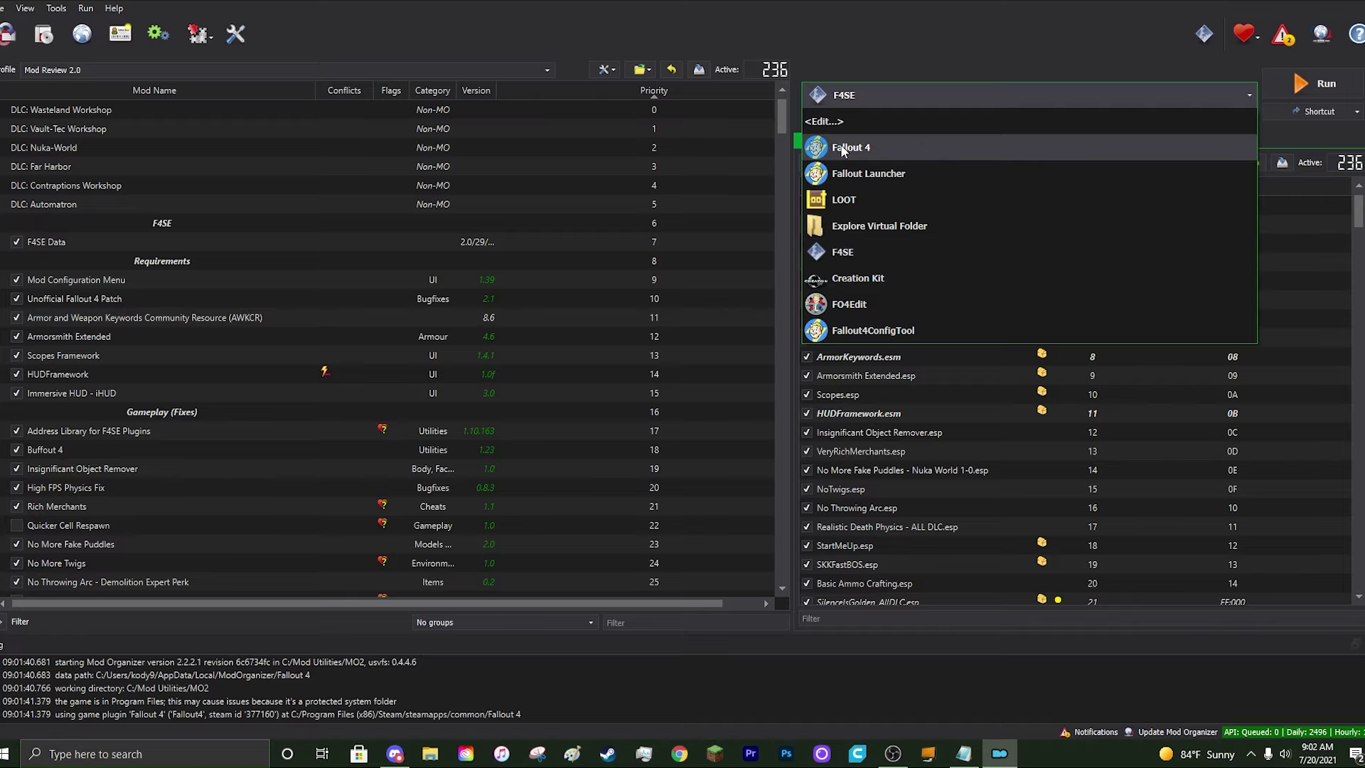
left_click(859, 255)
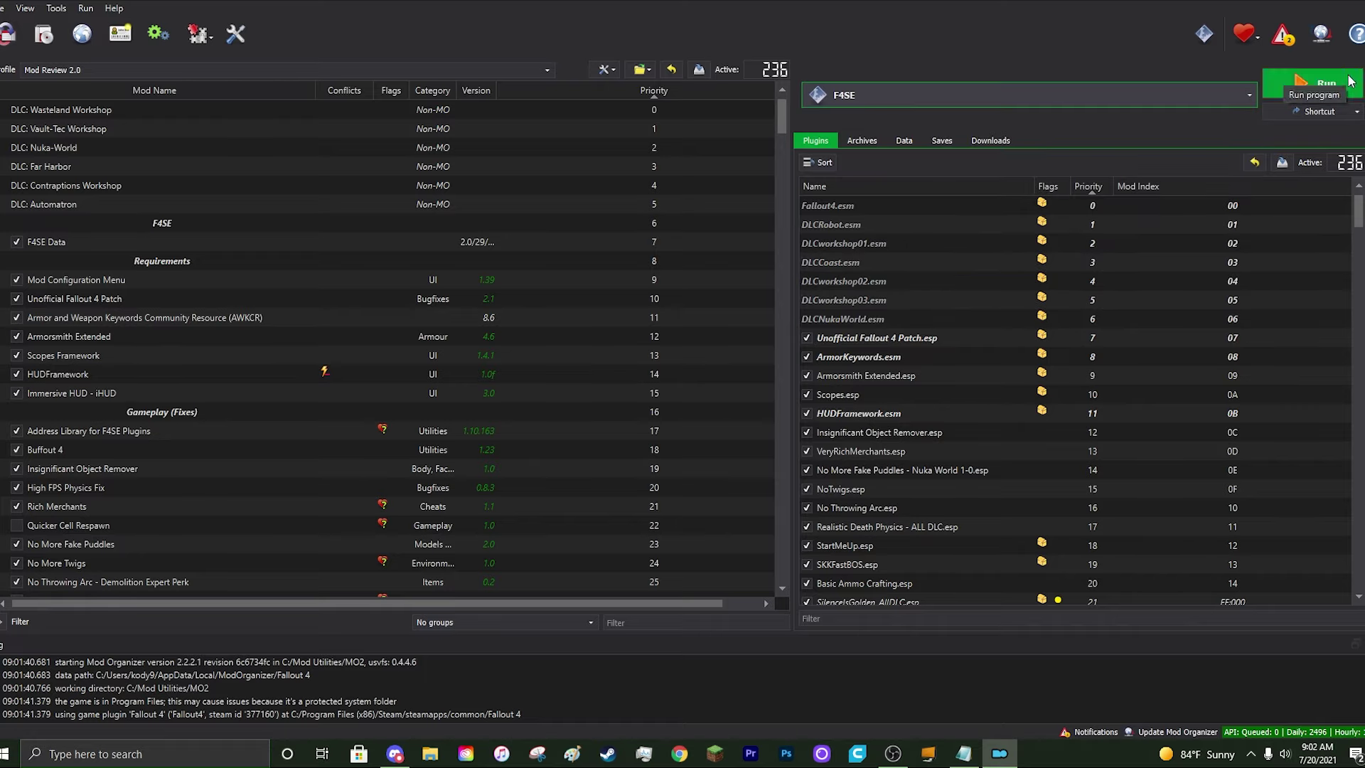
left_click(1043, 103)
left_click(979, 97)
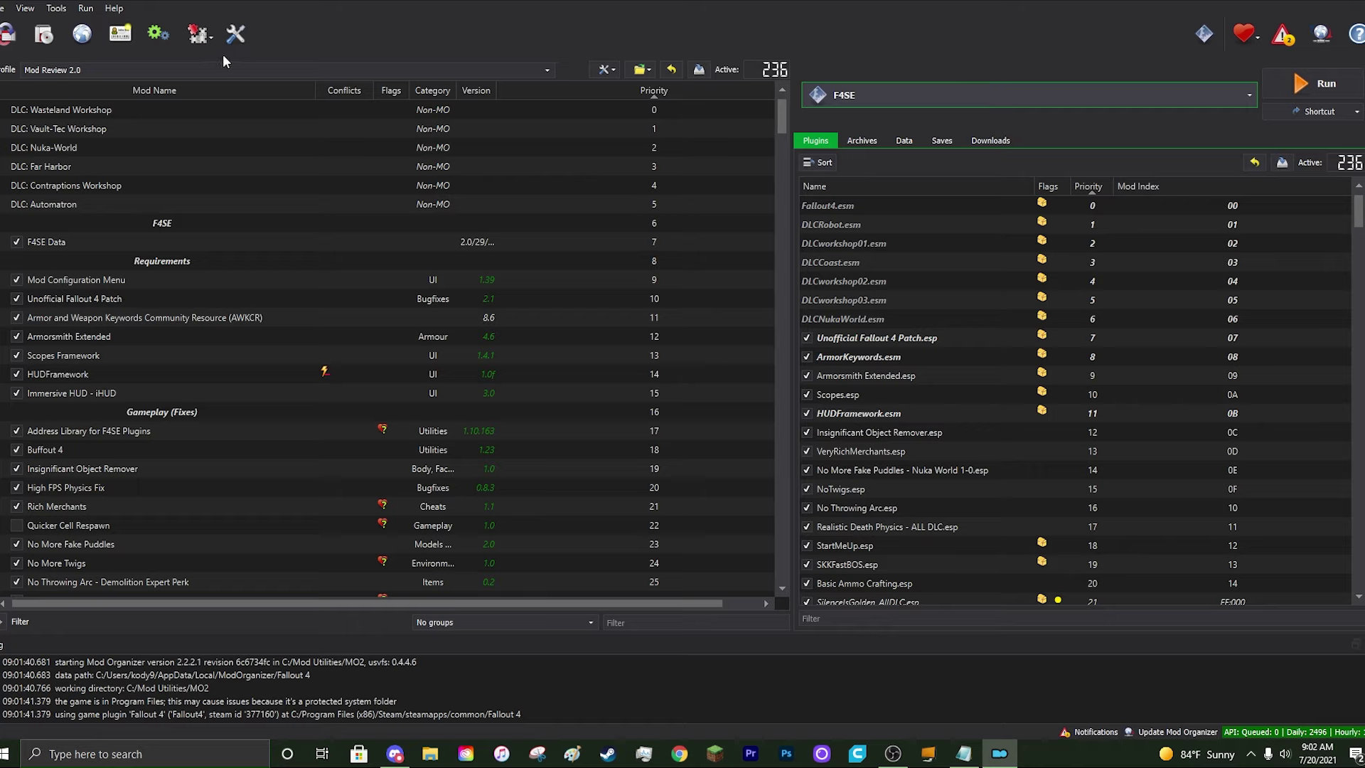
left_click(160, 40)
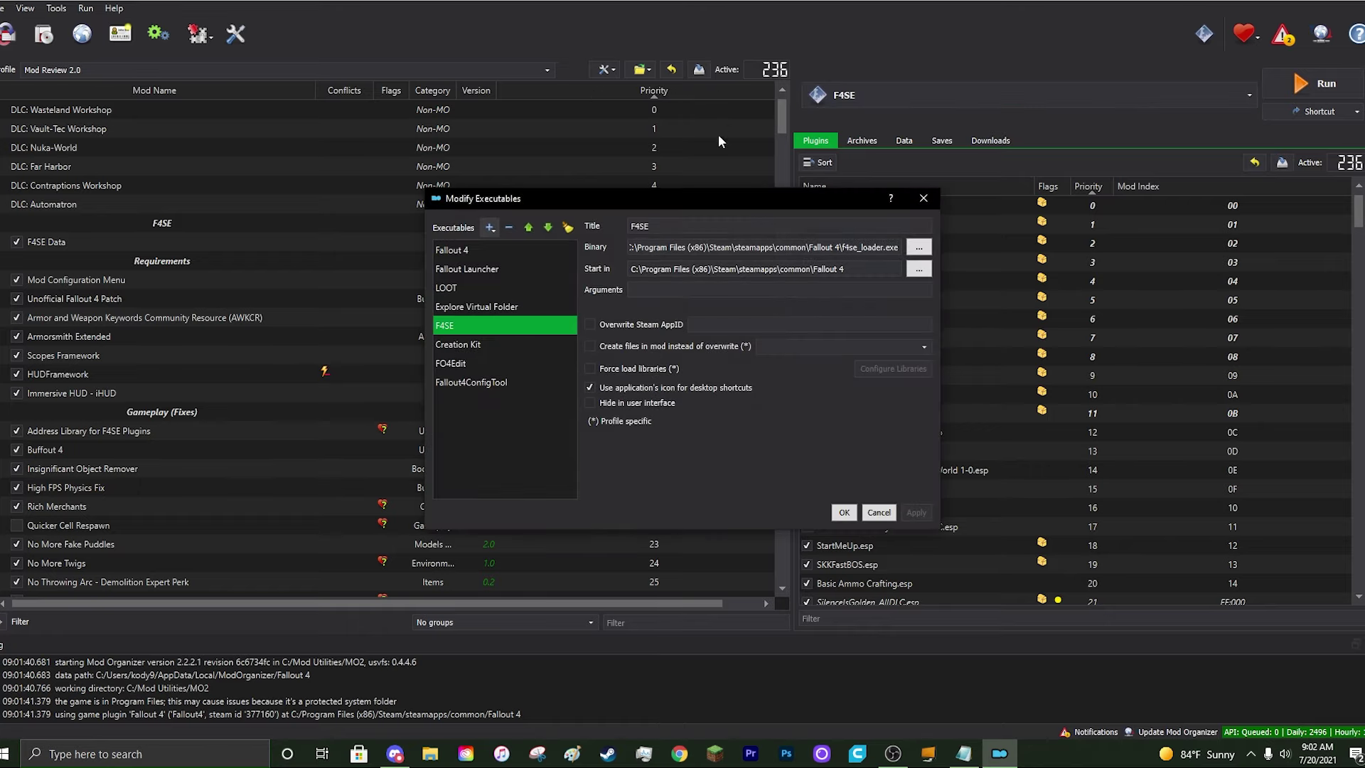
left_click(490, 229)
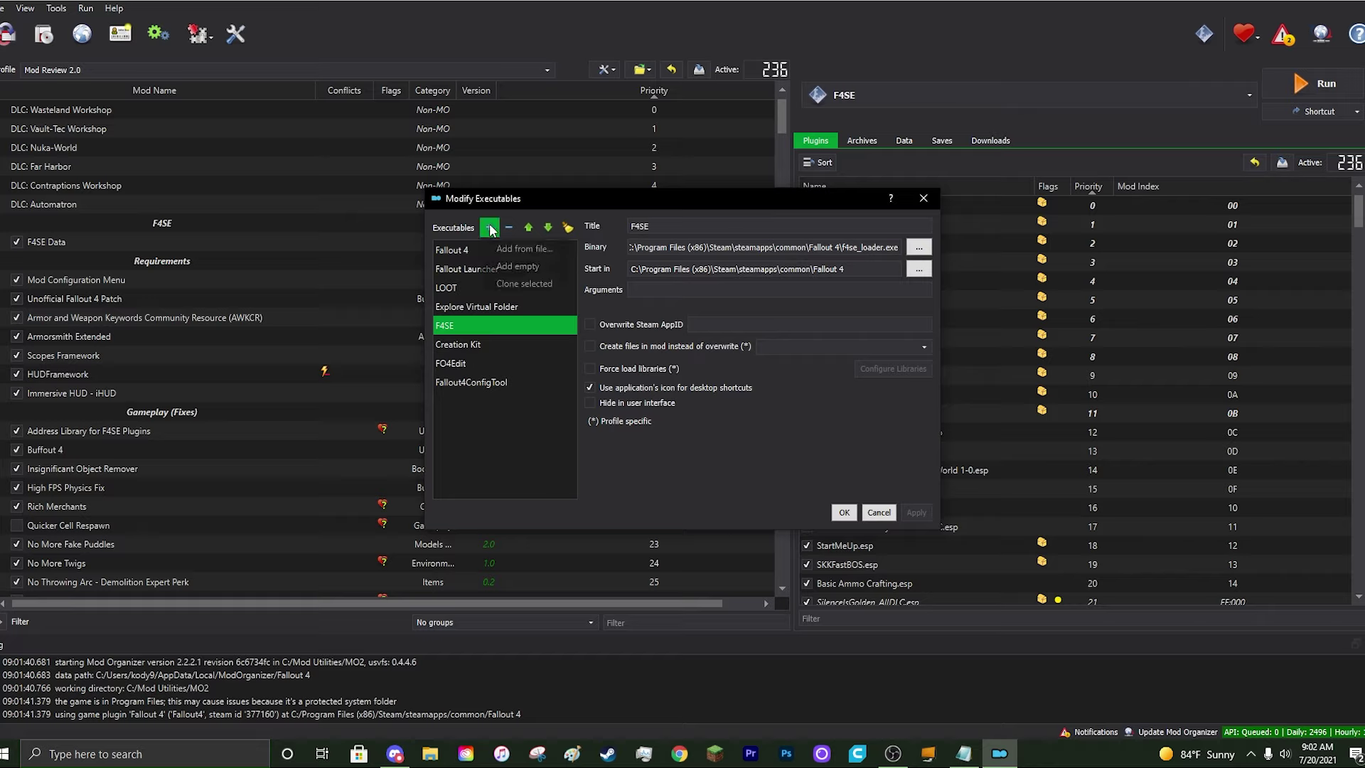
left_click(518, 248)
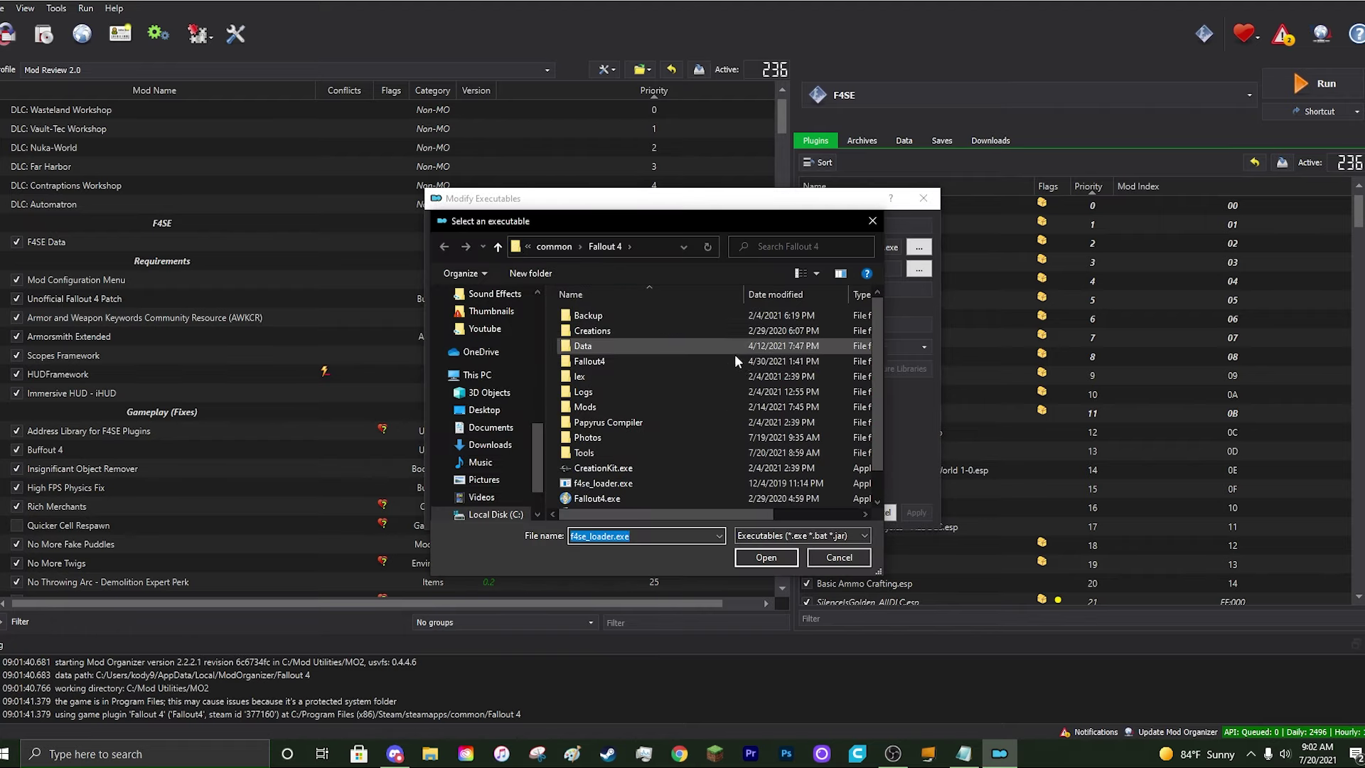
scroll(663, 392, "down", 1)
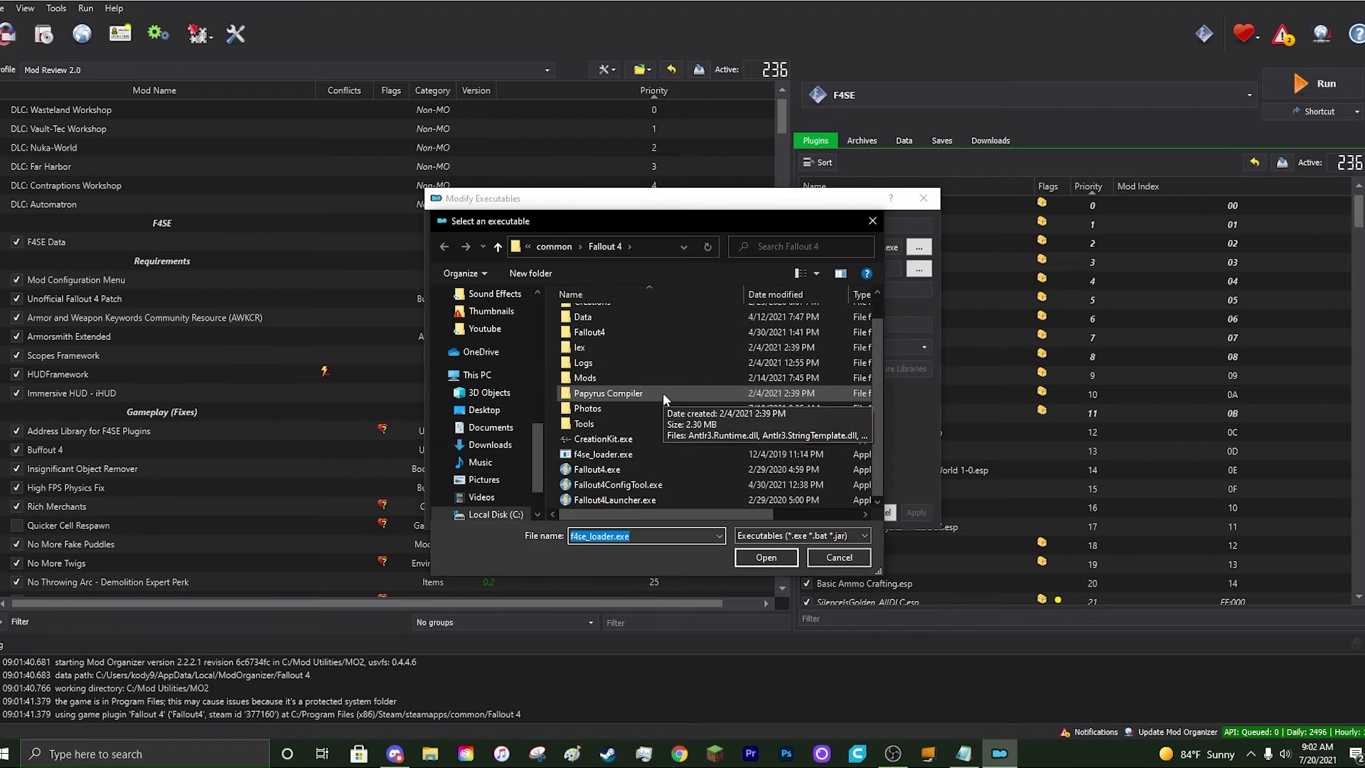
scroll(686, 433, "up", 1)
scroll(690, 445, "down", 1)
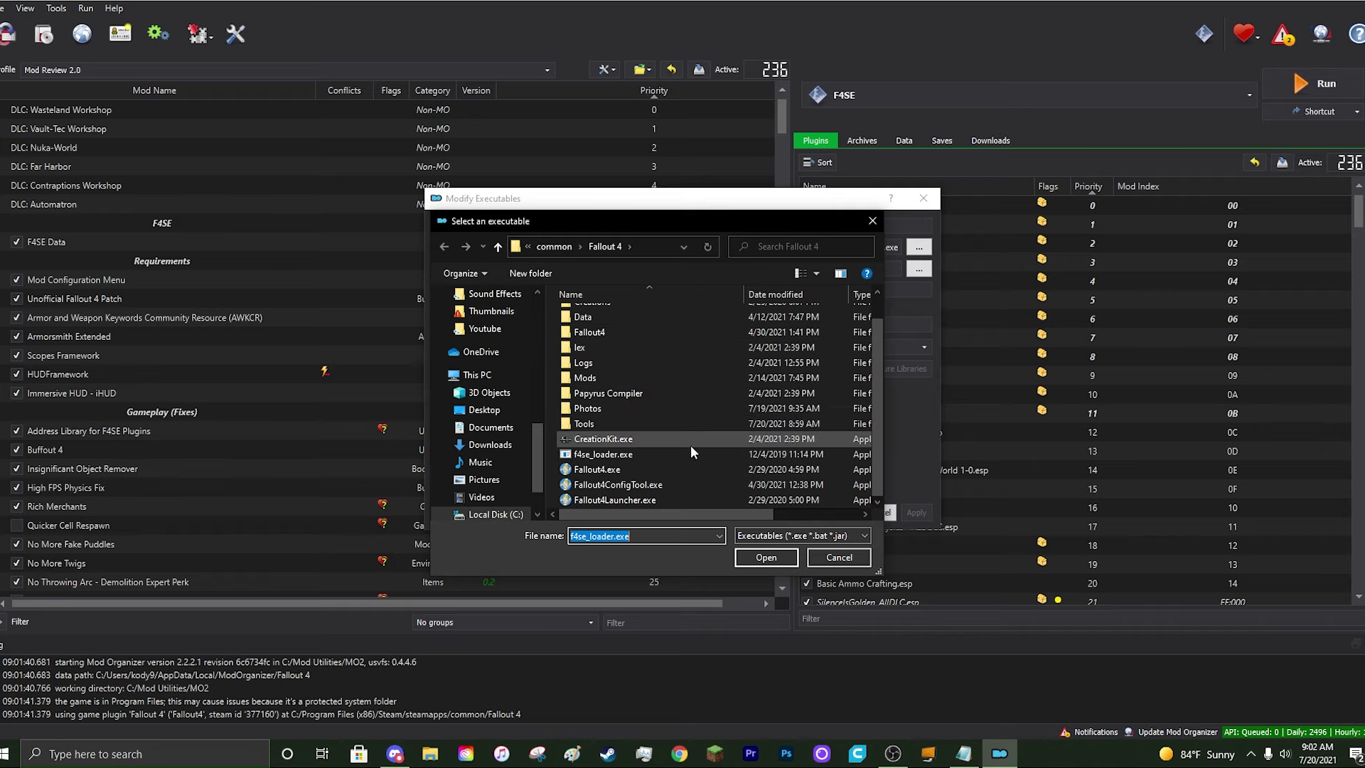
left_click(650, 453)
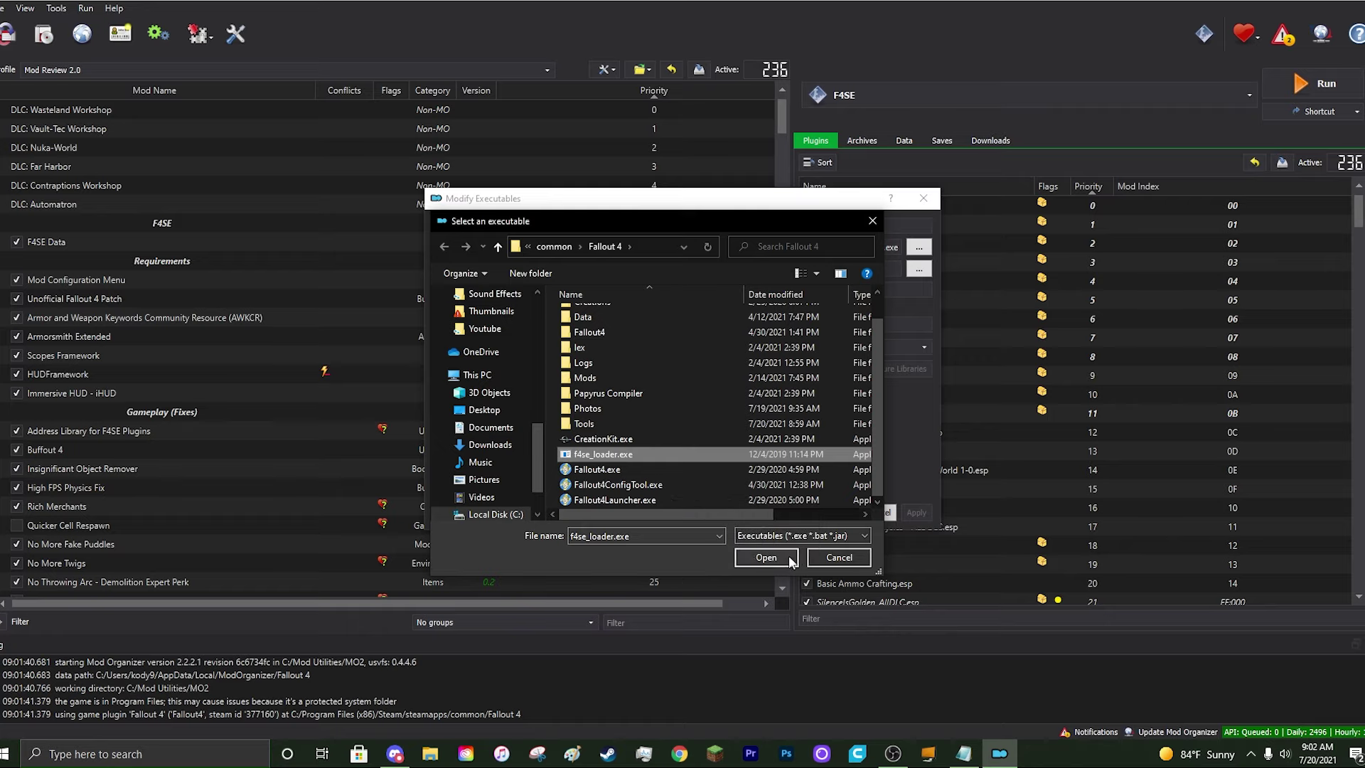
left_click(766, 557)
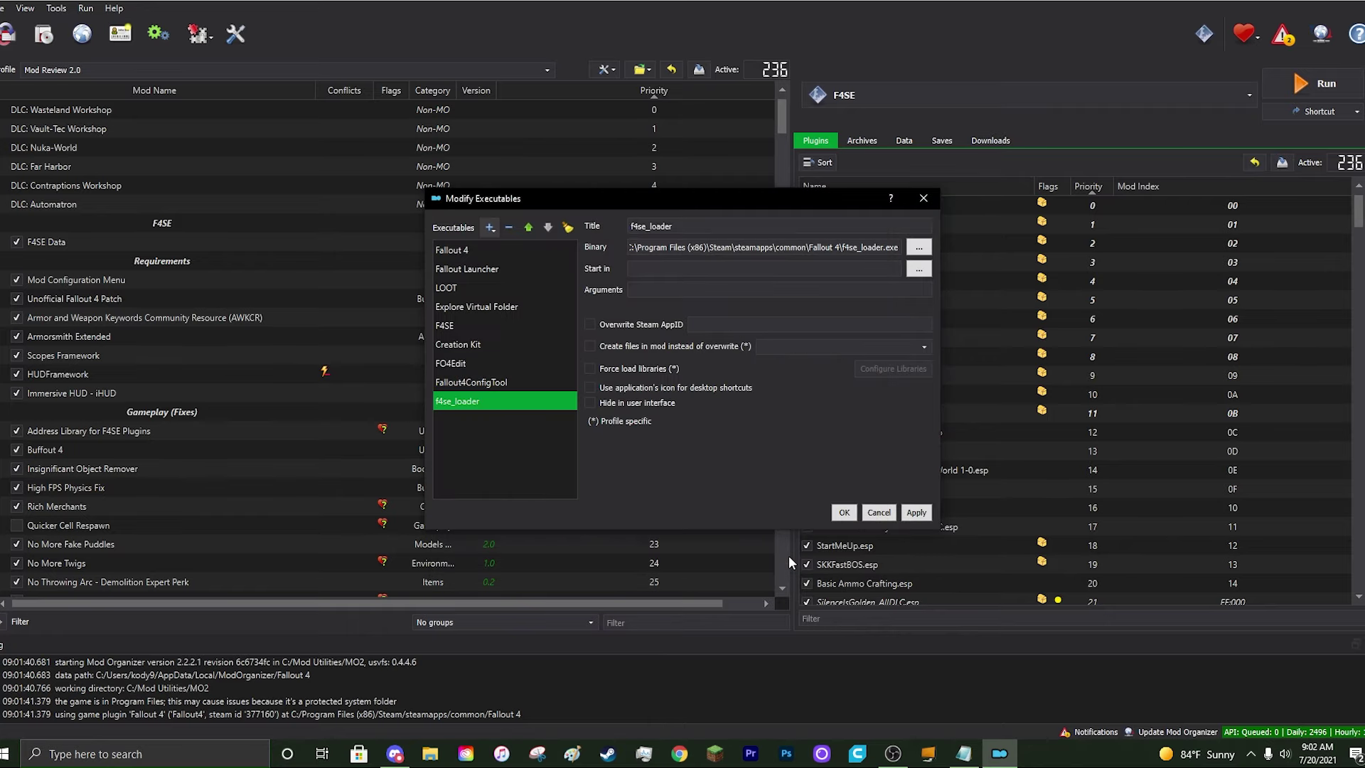
double_click(697, 228)
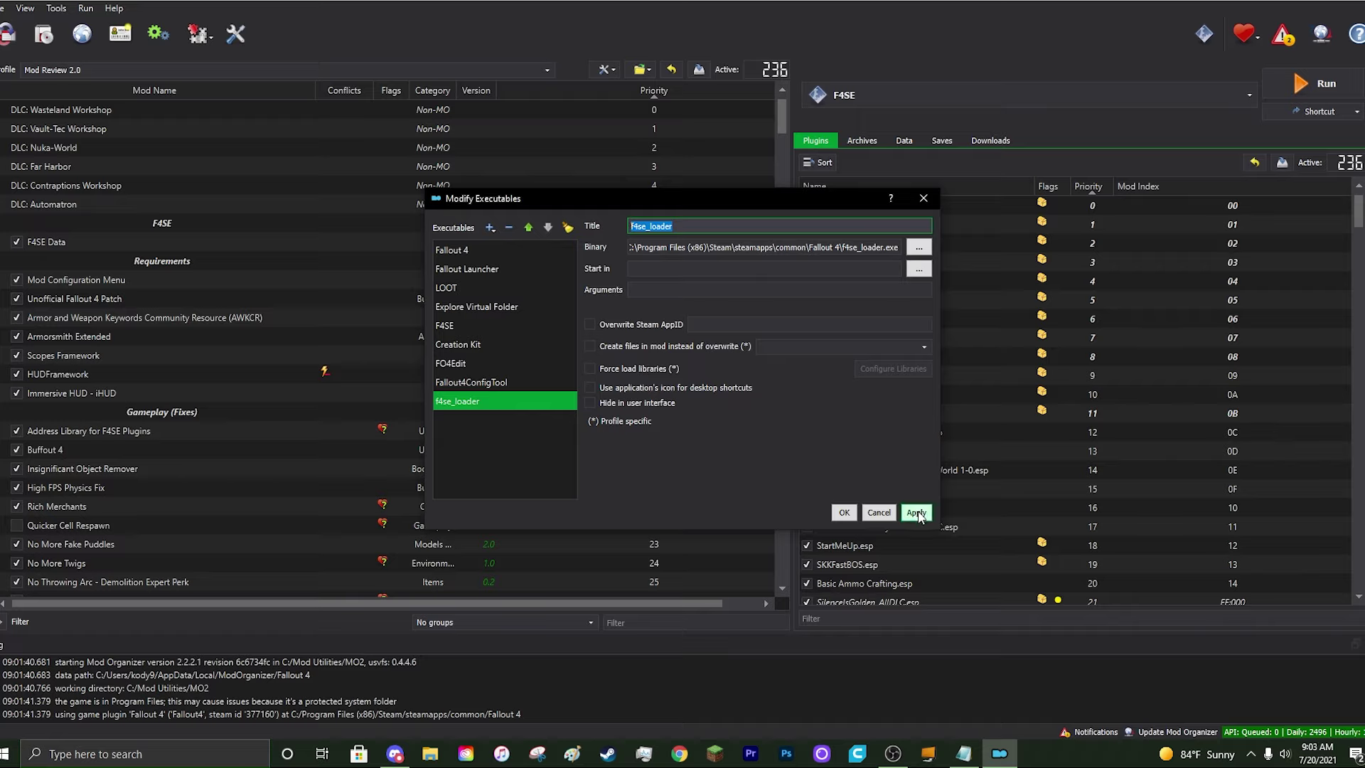
left_click(880, 512)
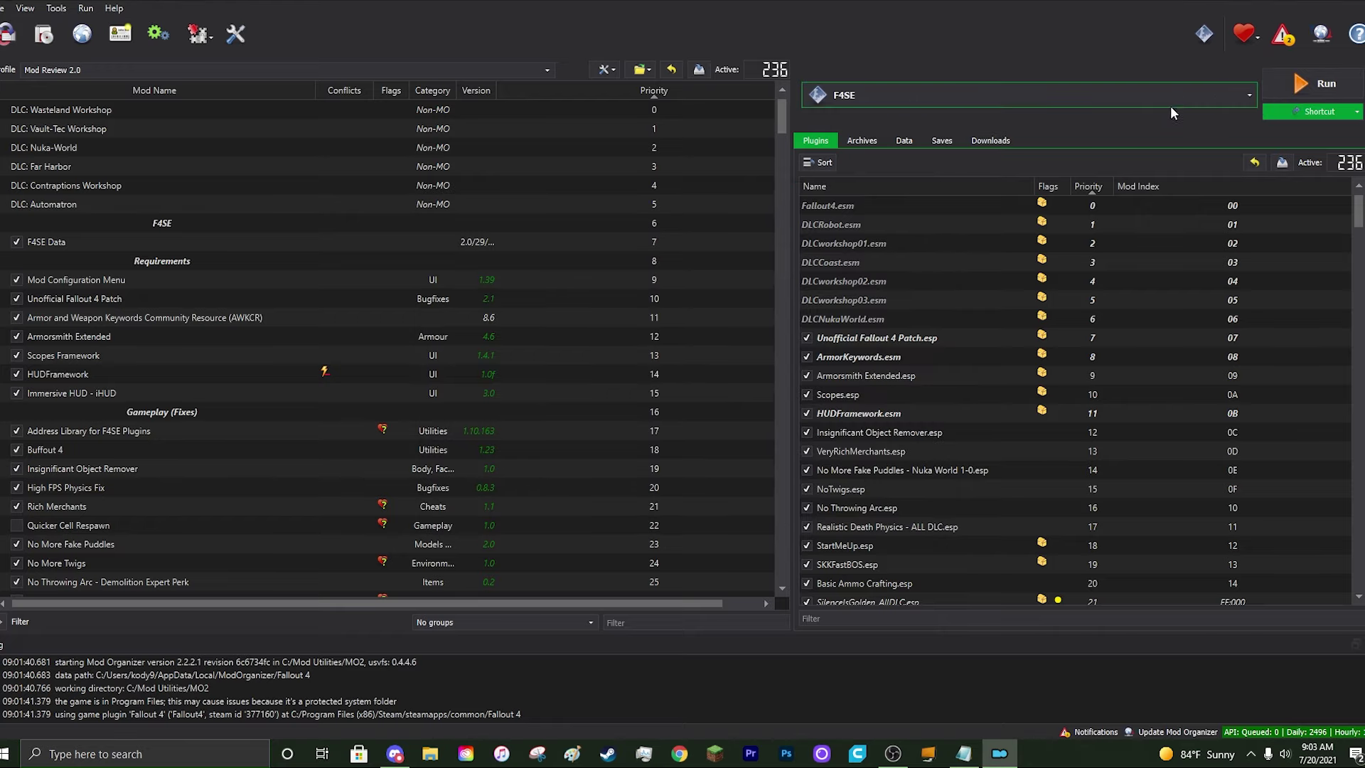
left_click(1358, 111)
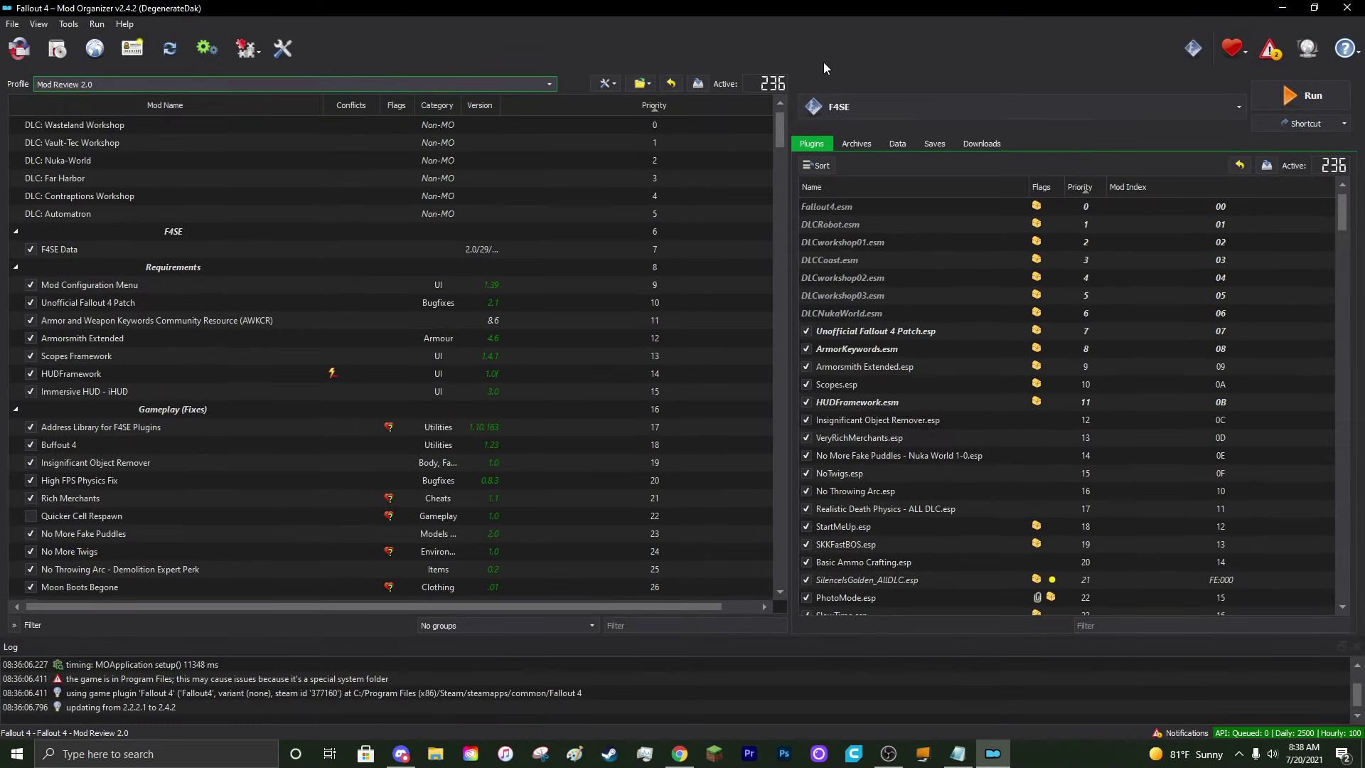
Open Settings, review the Paths tab, then view the connected Nexus account tab
left_click(284, 52)
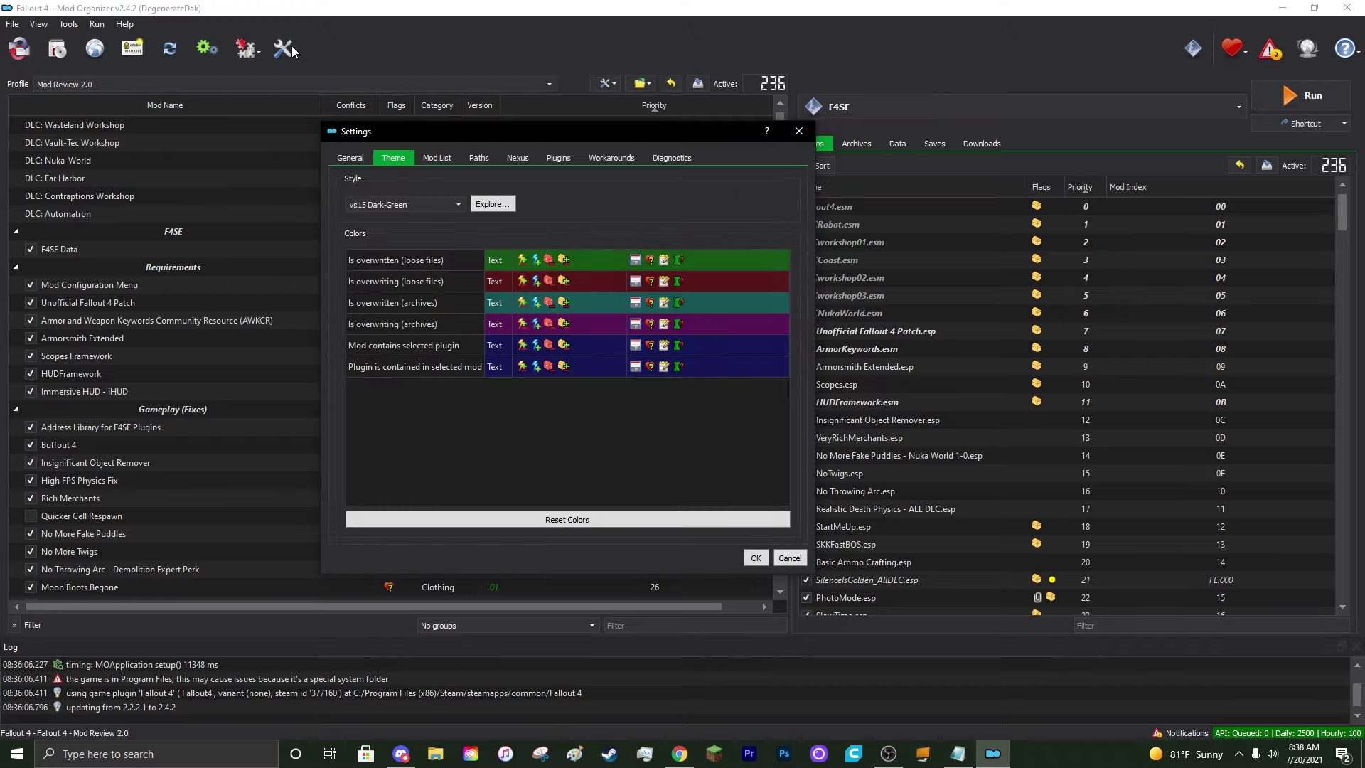
left_click(480, 158)
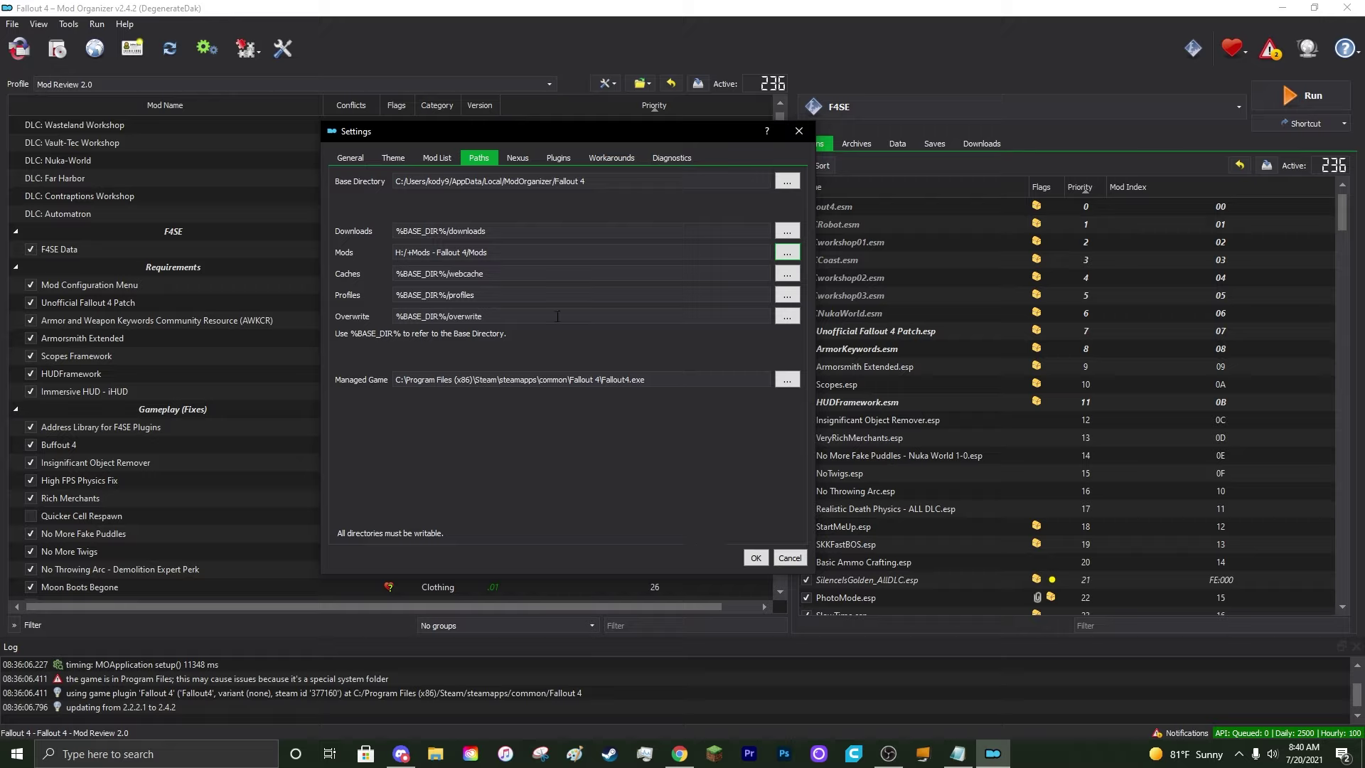
left_click(524, 157)
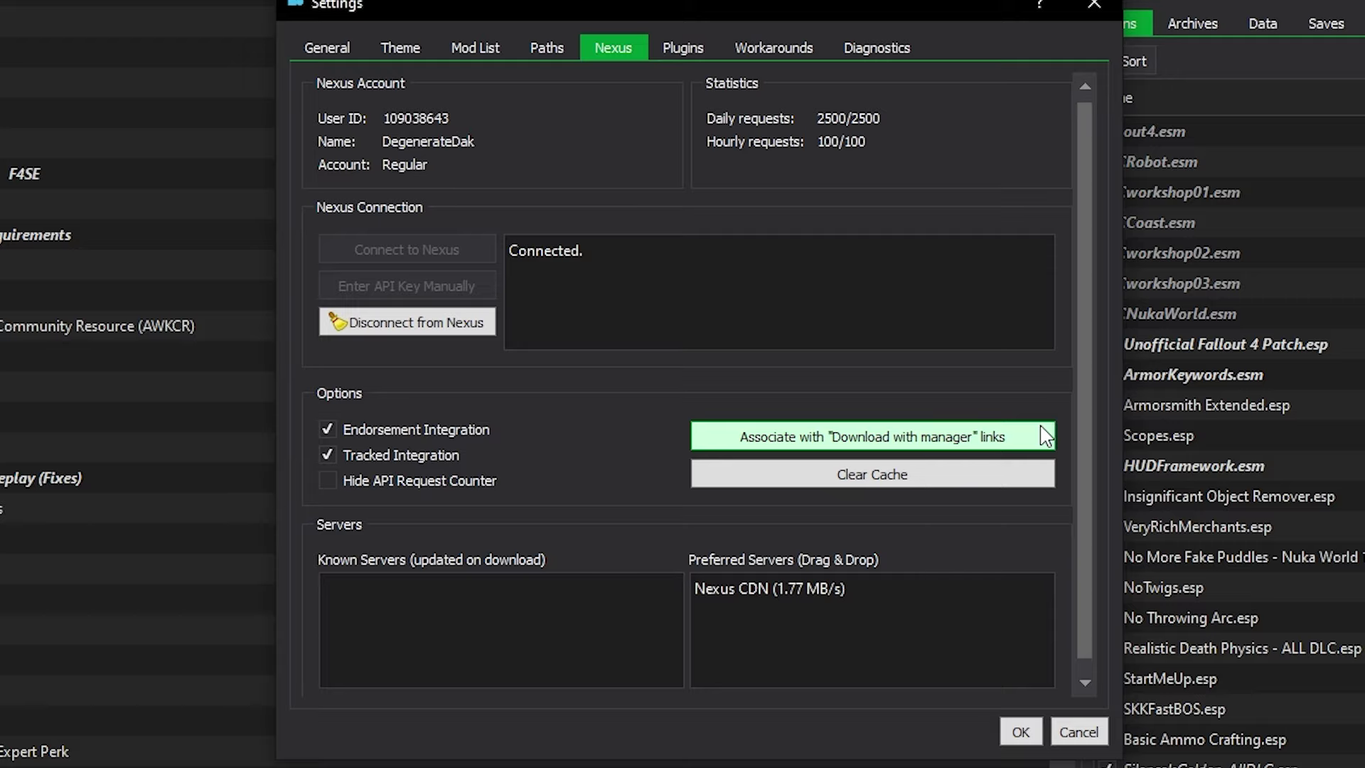
Browse the Theme tab's Style list, keeping vs15 Dark-Green as the interface style
left_click(394, 49)
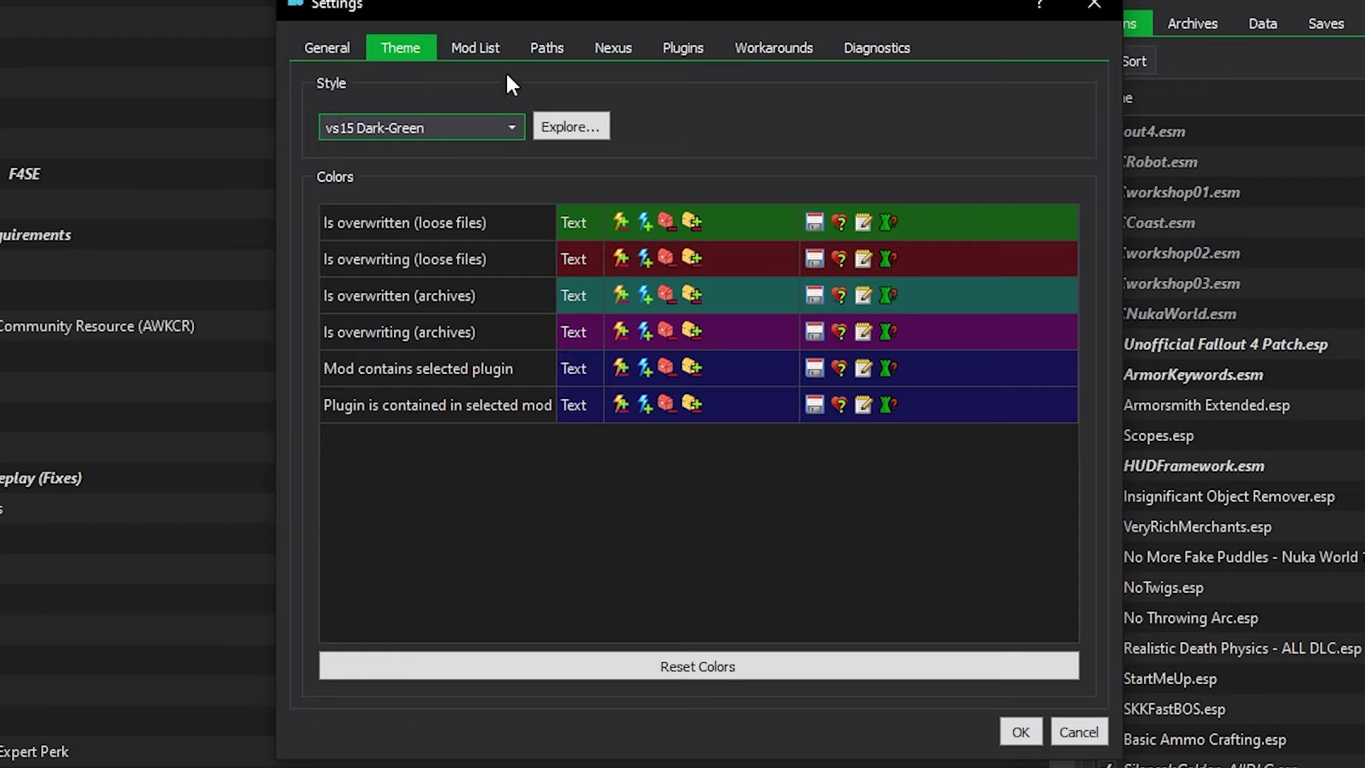
left_click(510, 126)
scroll(462, 256, "up", 3)
scroll(462, 254, "up", 1)
scroll(454, 213, "down", 2)
scroll(448, 189, "down", 4)
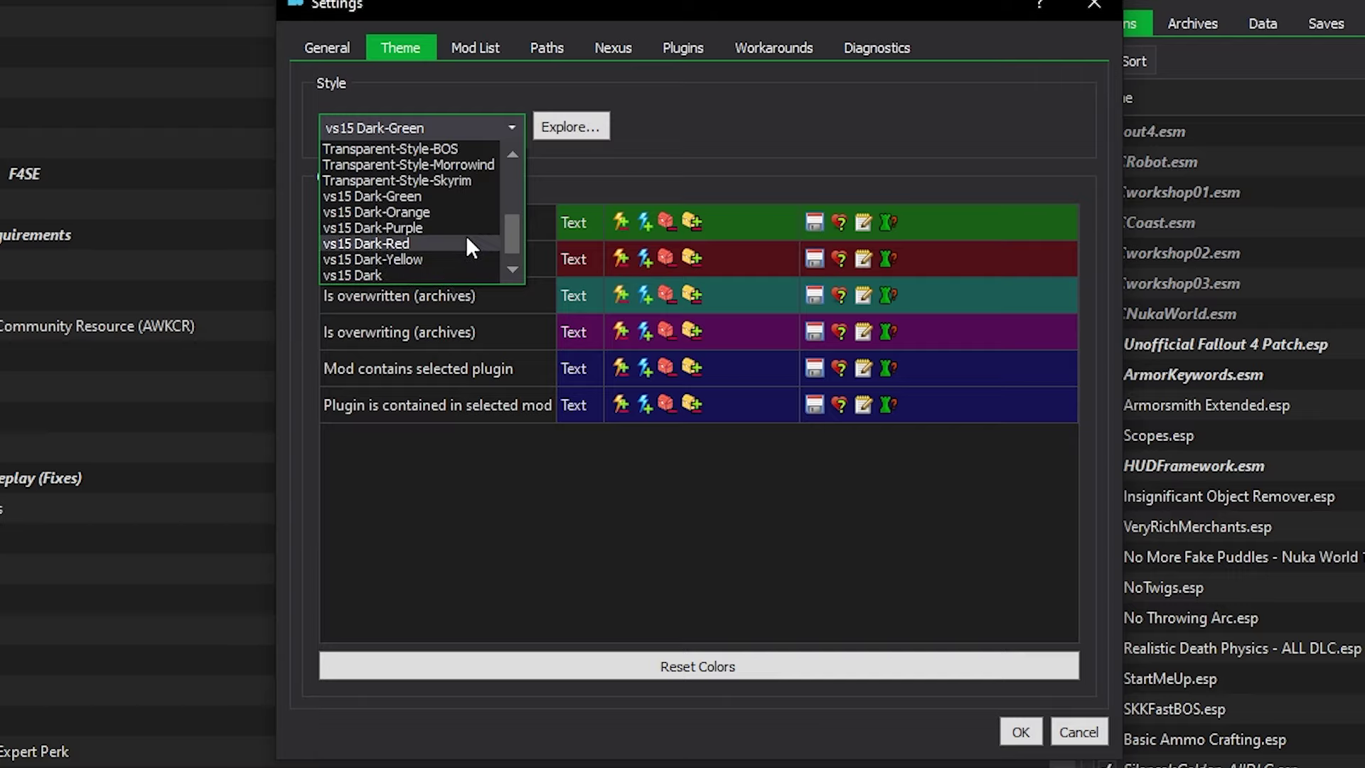
scroll(467, 229, "up", 1)
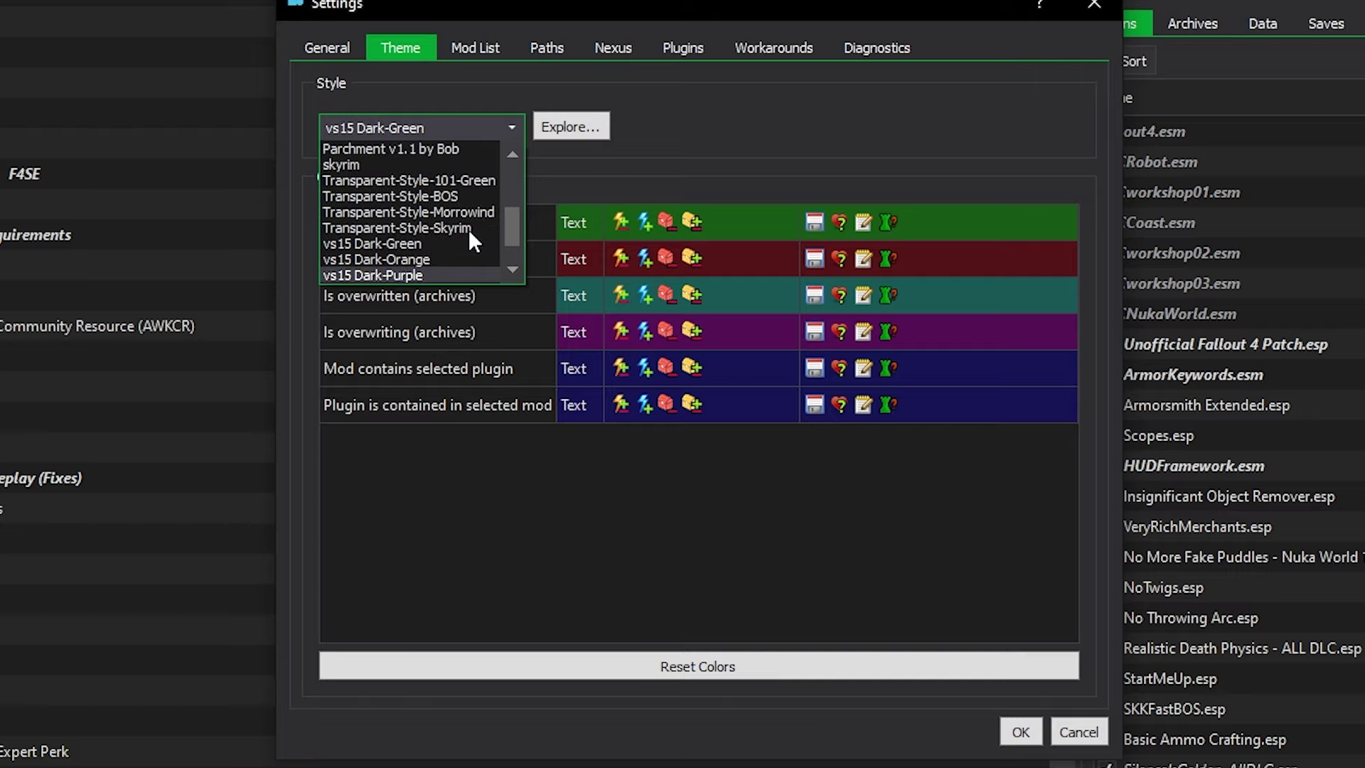
scroll(422, 250, "up", 4)
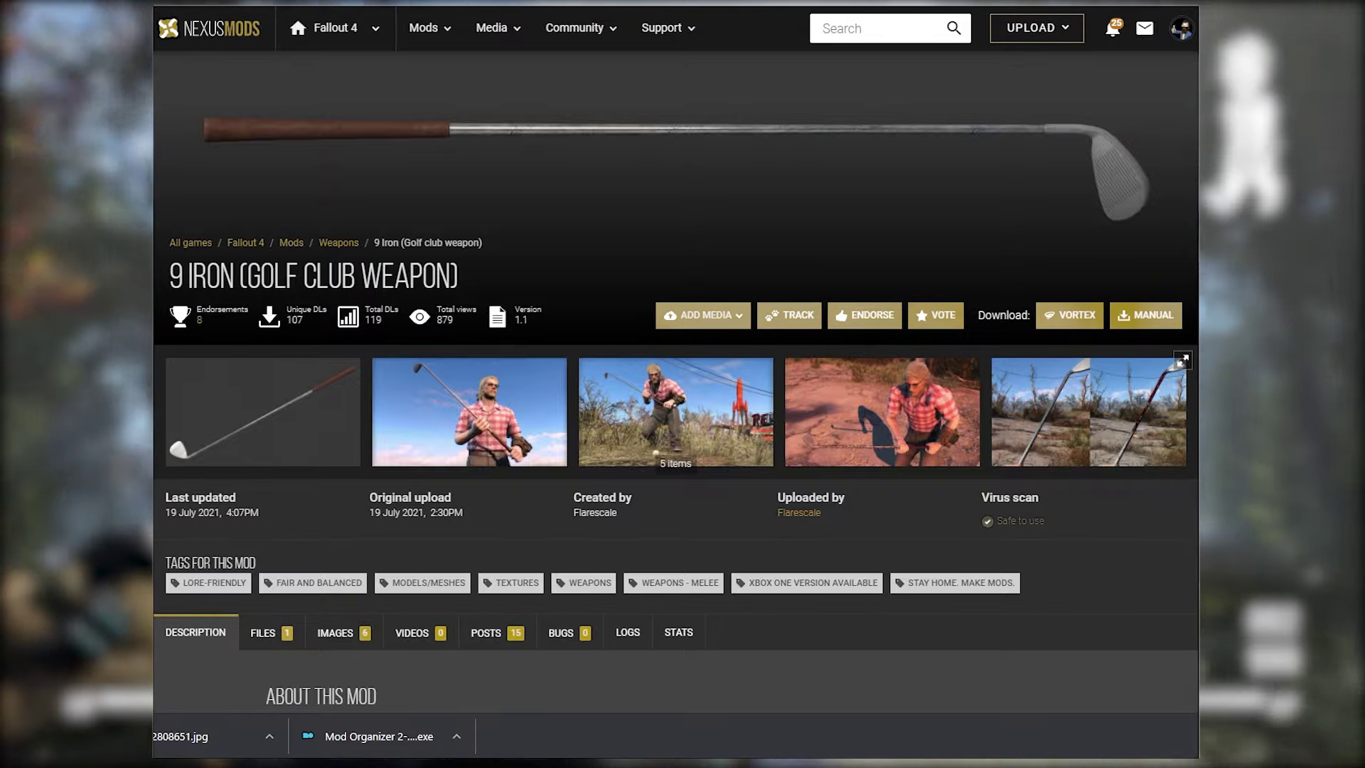
Request a Mod Manager Download of the 9 Iron main file using the free Slow Download
scroll(1002, 568, "down", 1)
scroll(1000, 568, "down", 3)
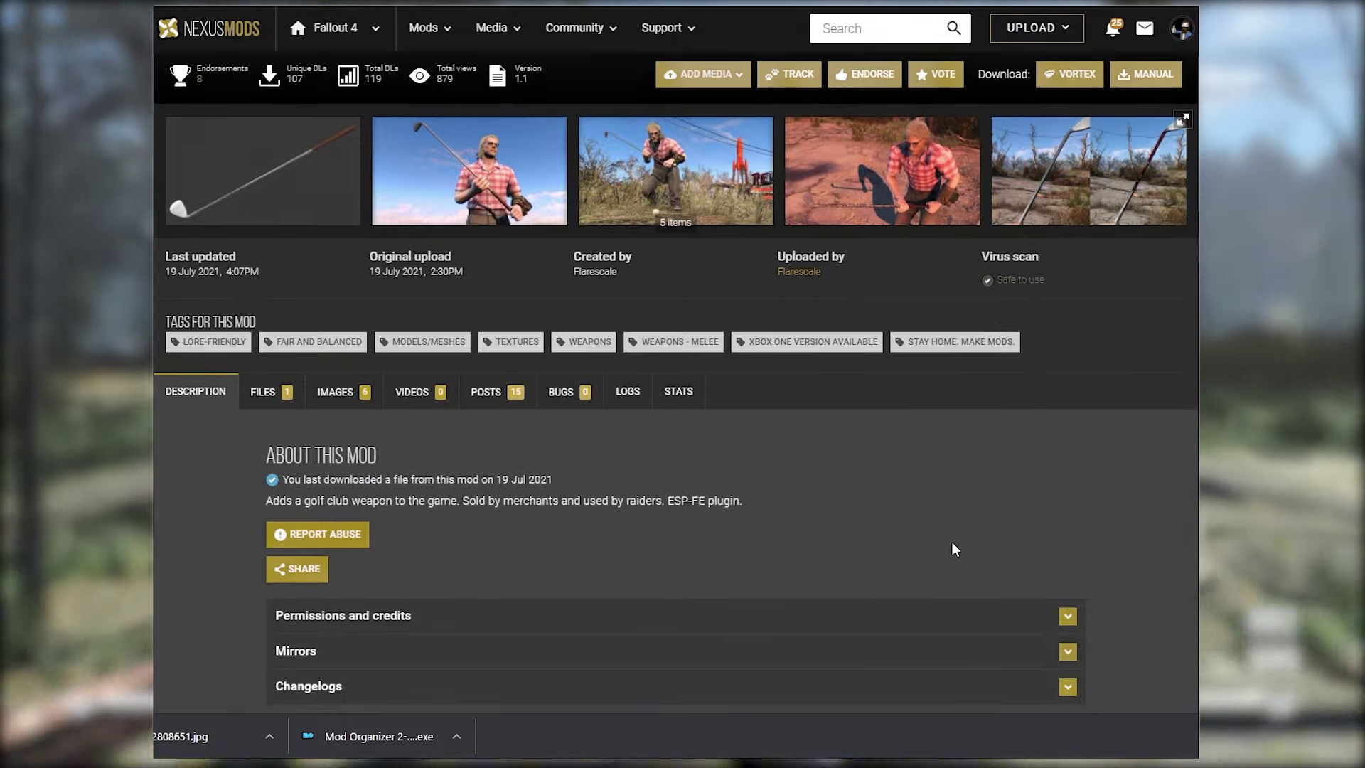
left_click(285, 393)
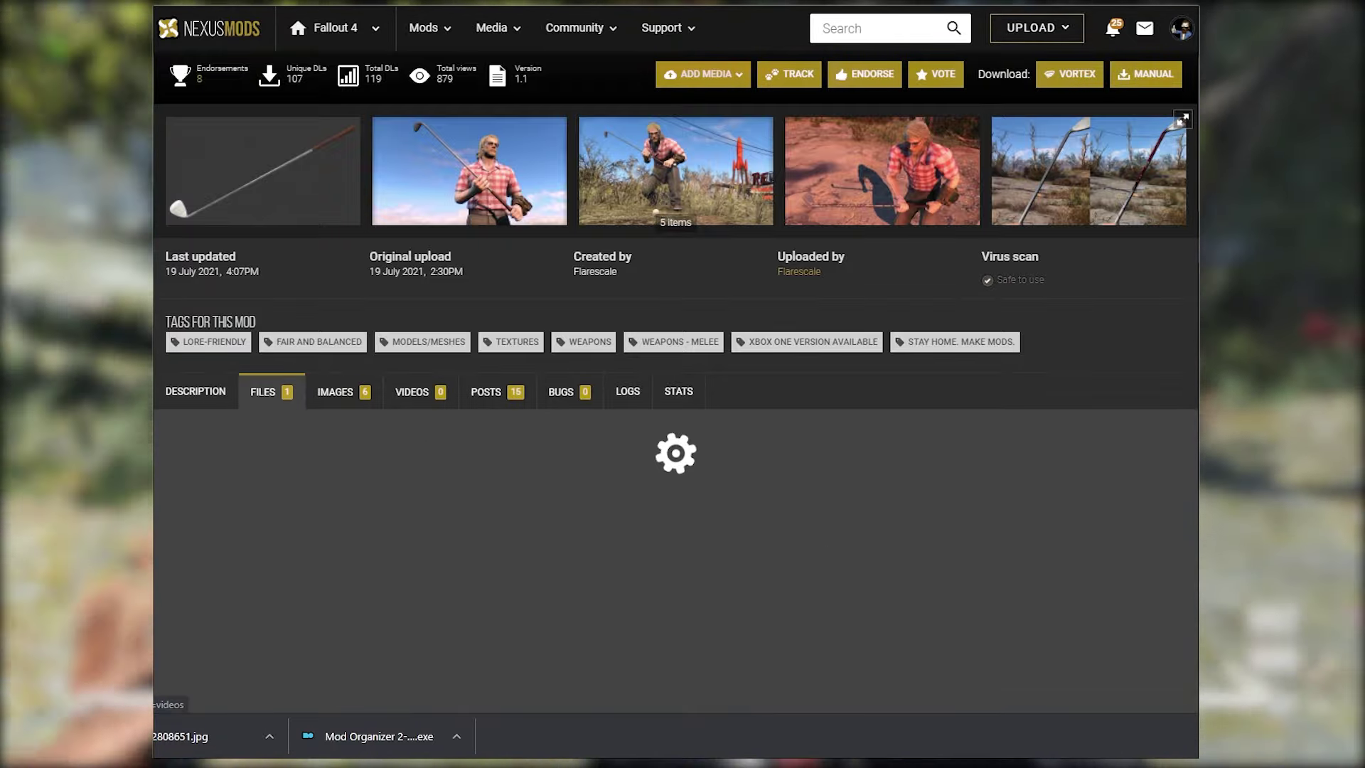
scroll(938, 581, "down", 2)
scroll(940, 585, "down", 1)
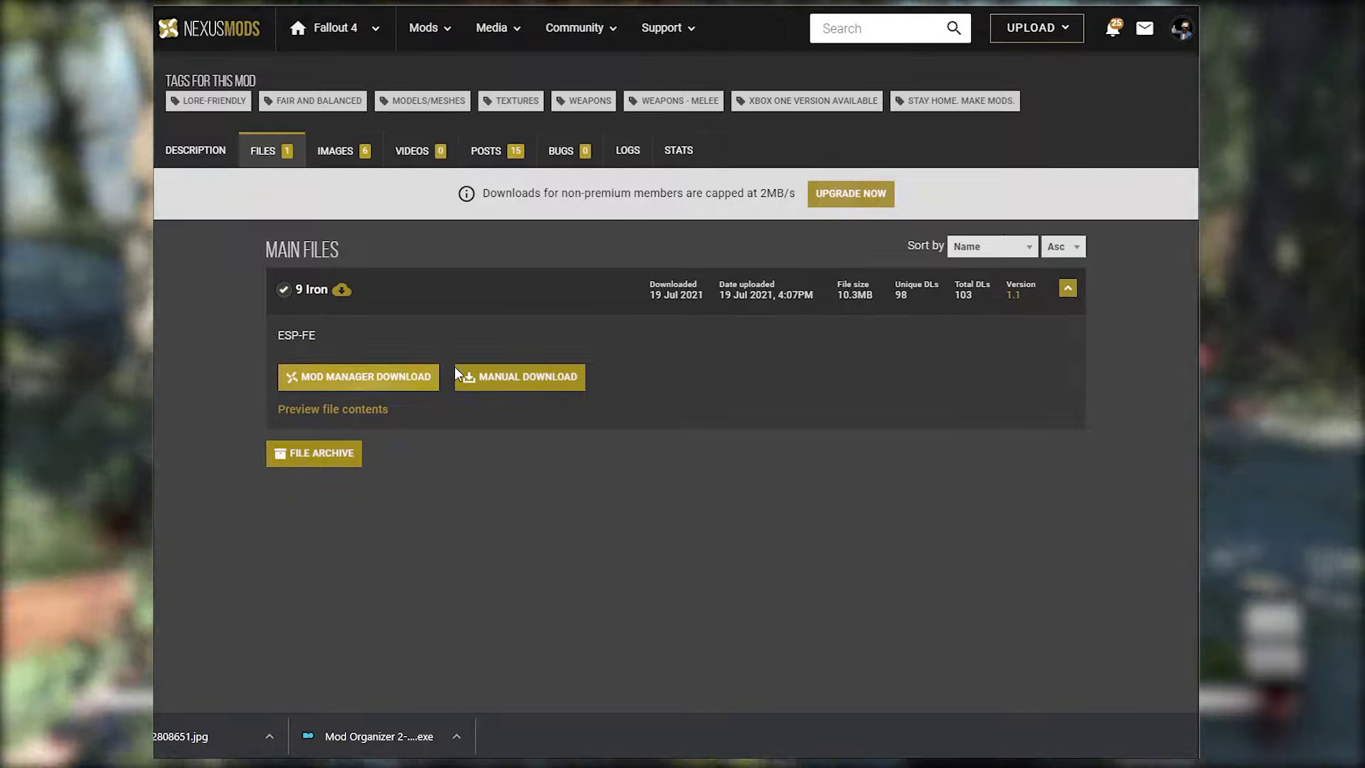
left_click(417, 377)
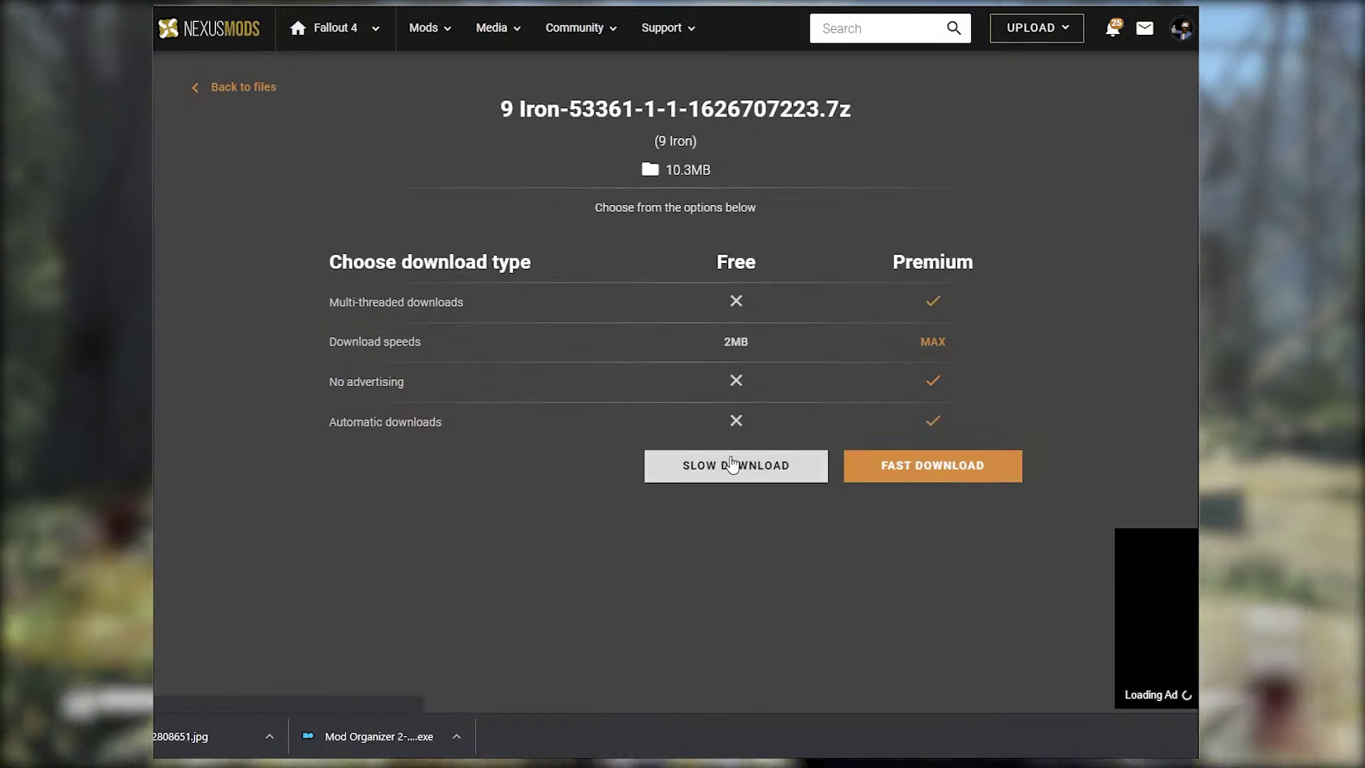
left_click(733, 470)
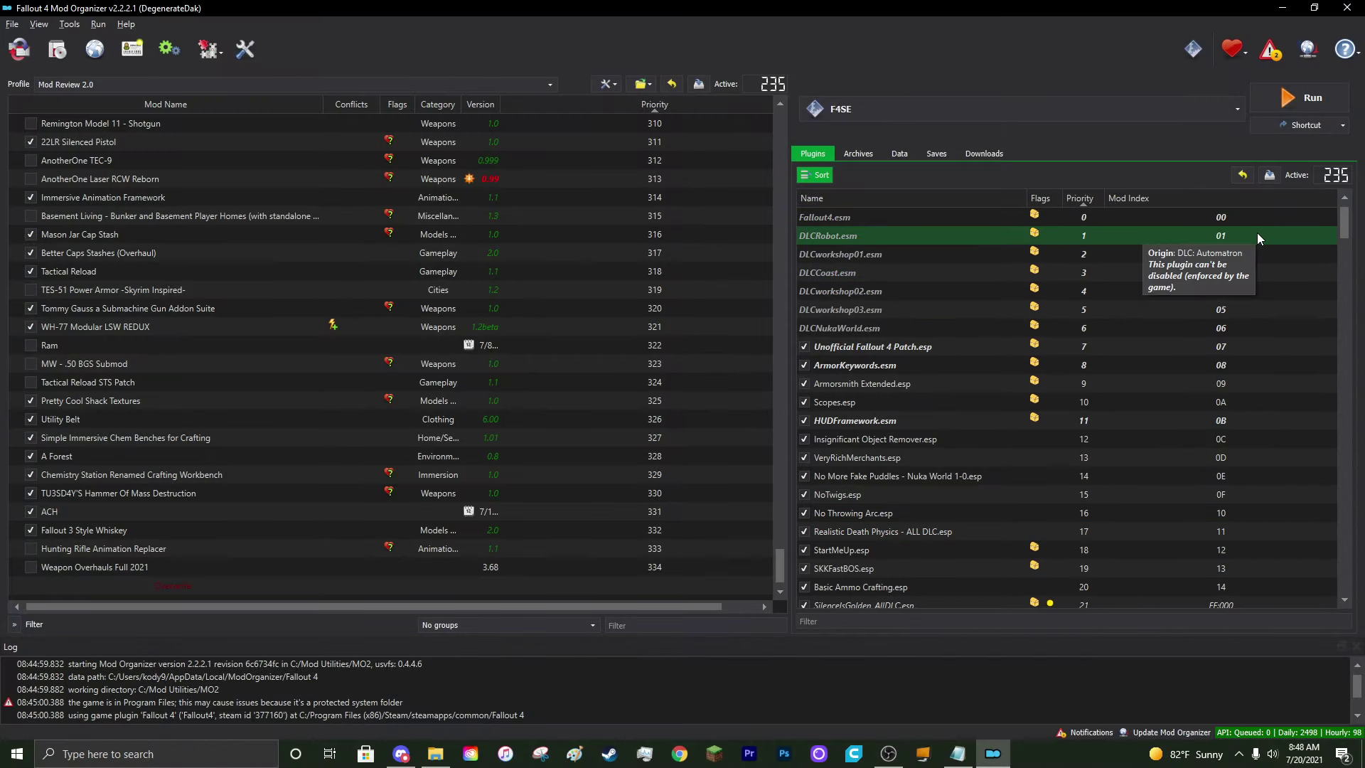
Launch installation of the downloaded 9 Iron archive from the Downloads tab
scroll(1286, 336, "down", 2)
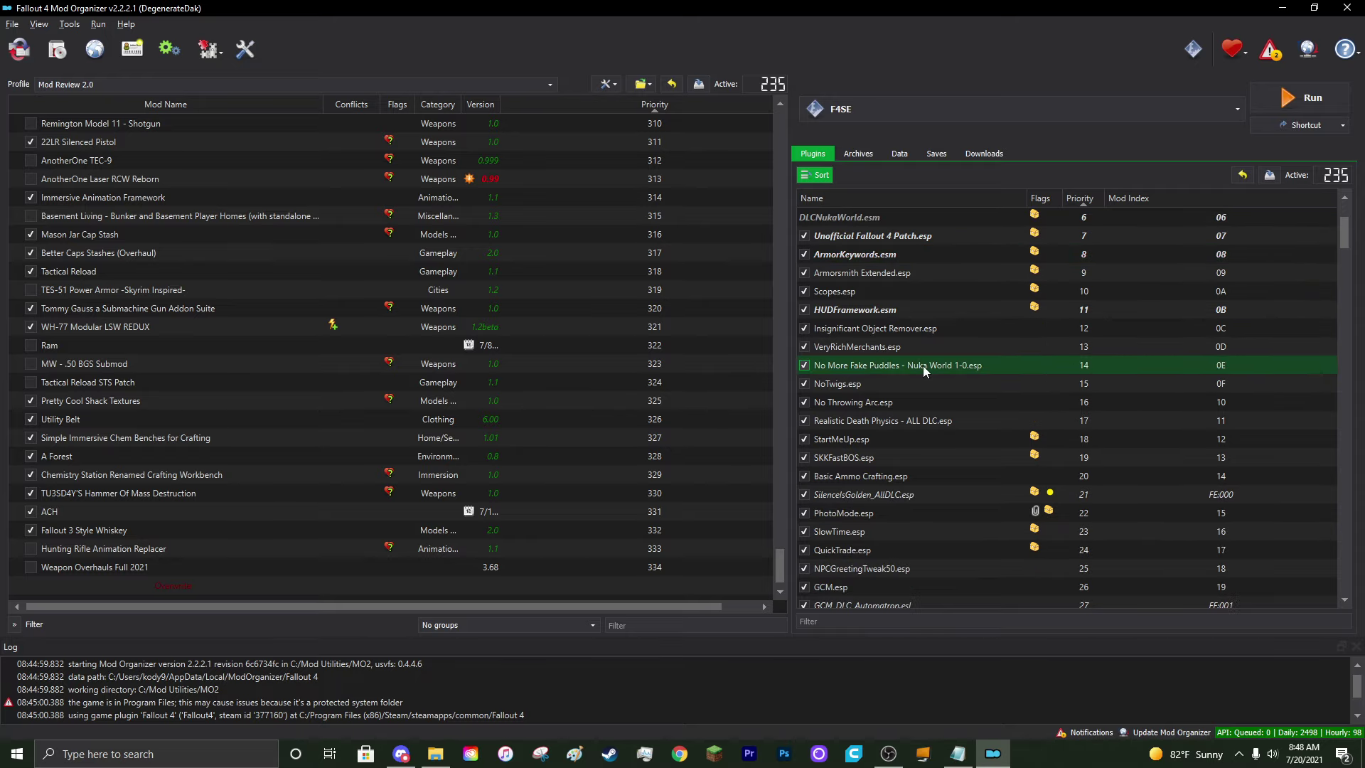
mouse_move(885, 384)
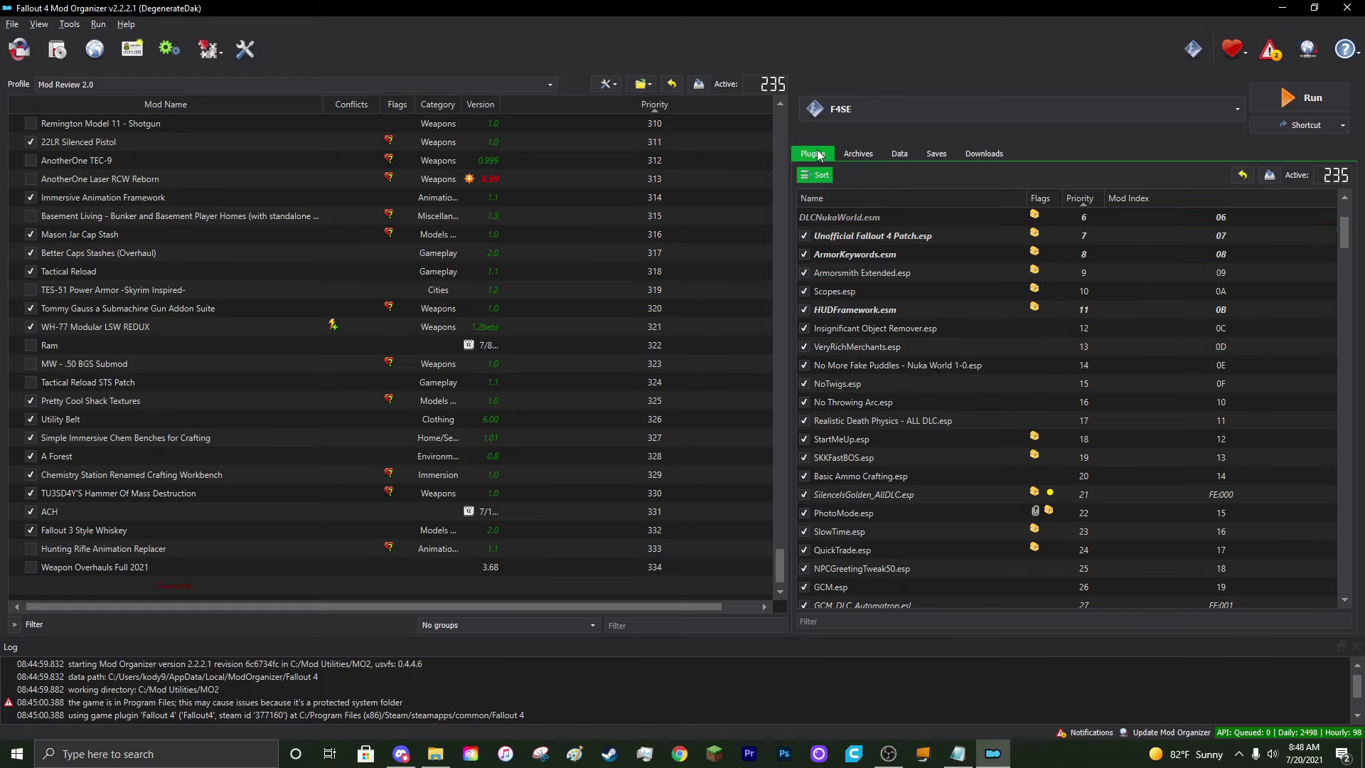
left_click(982, 151)
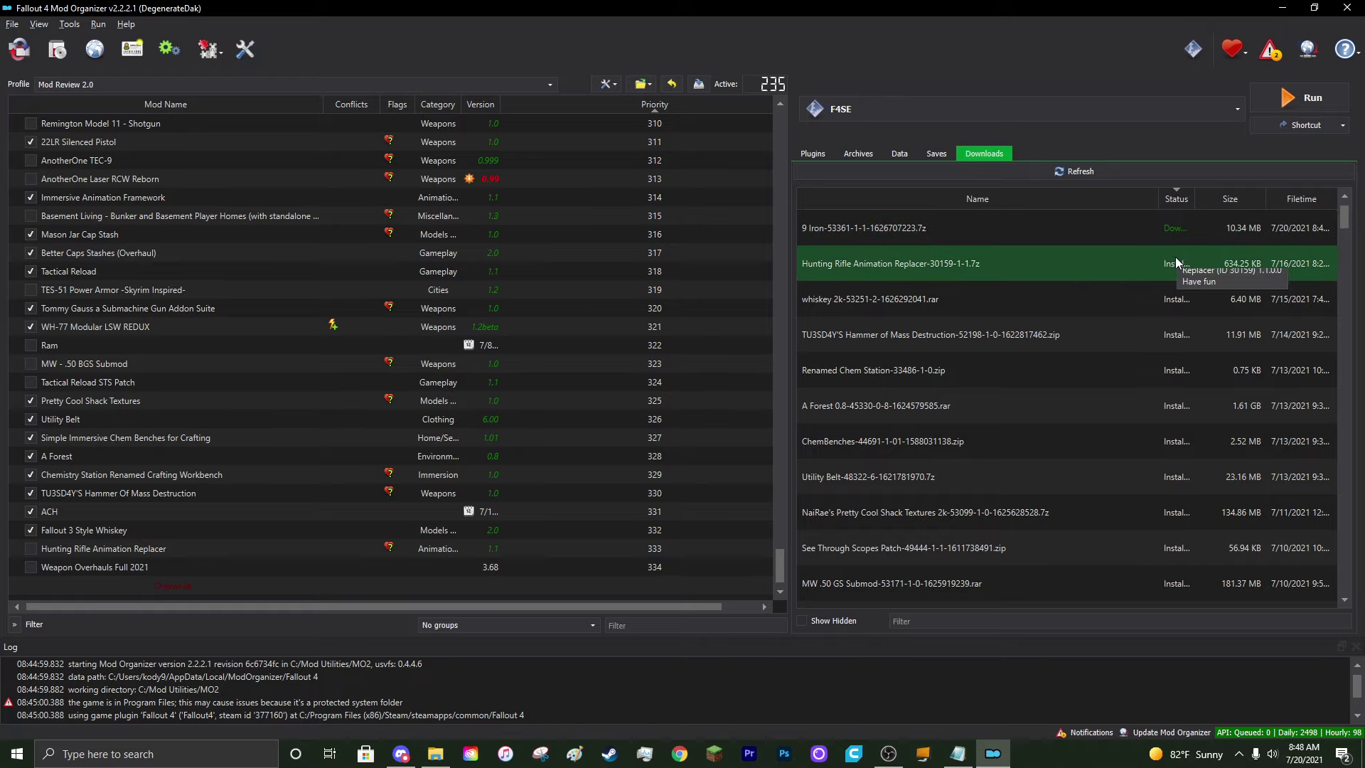
double_click(1166, 233)
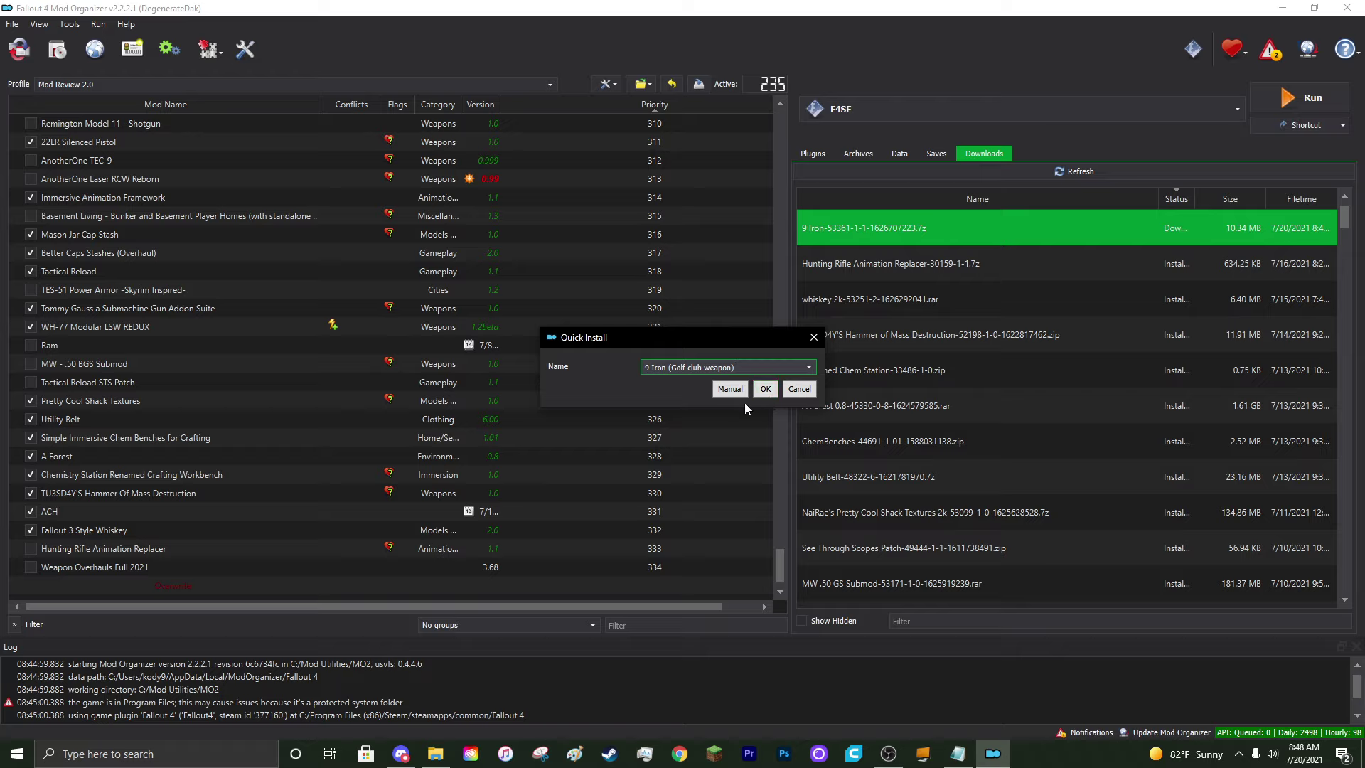
Install 9 Iron (Golf club weapon) manually with the Data folder set as data directory
left_click(729, 391)
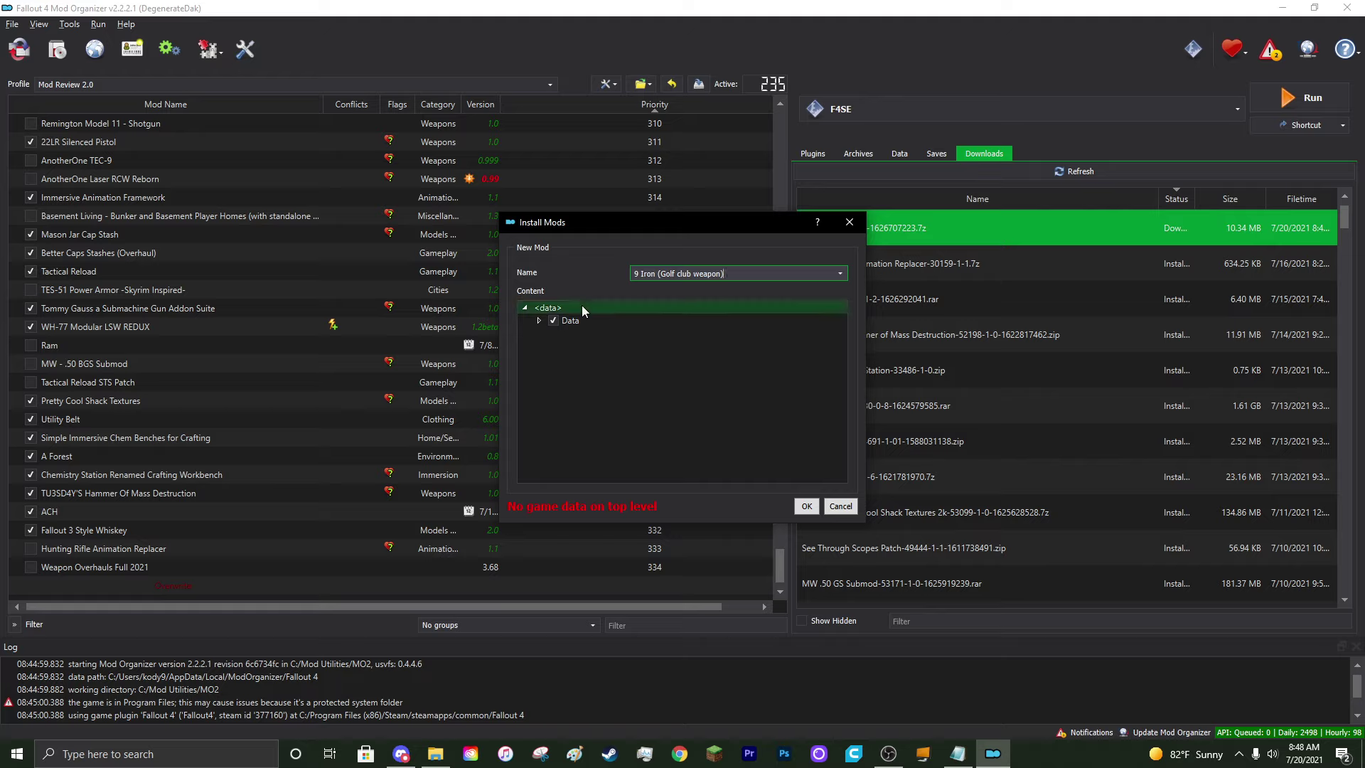
right_click(583, 323)
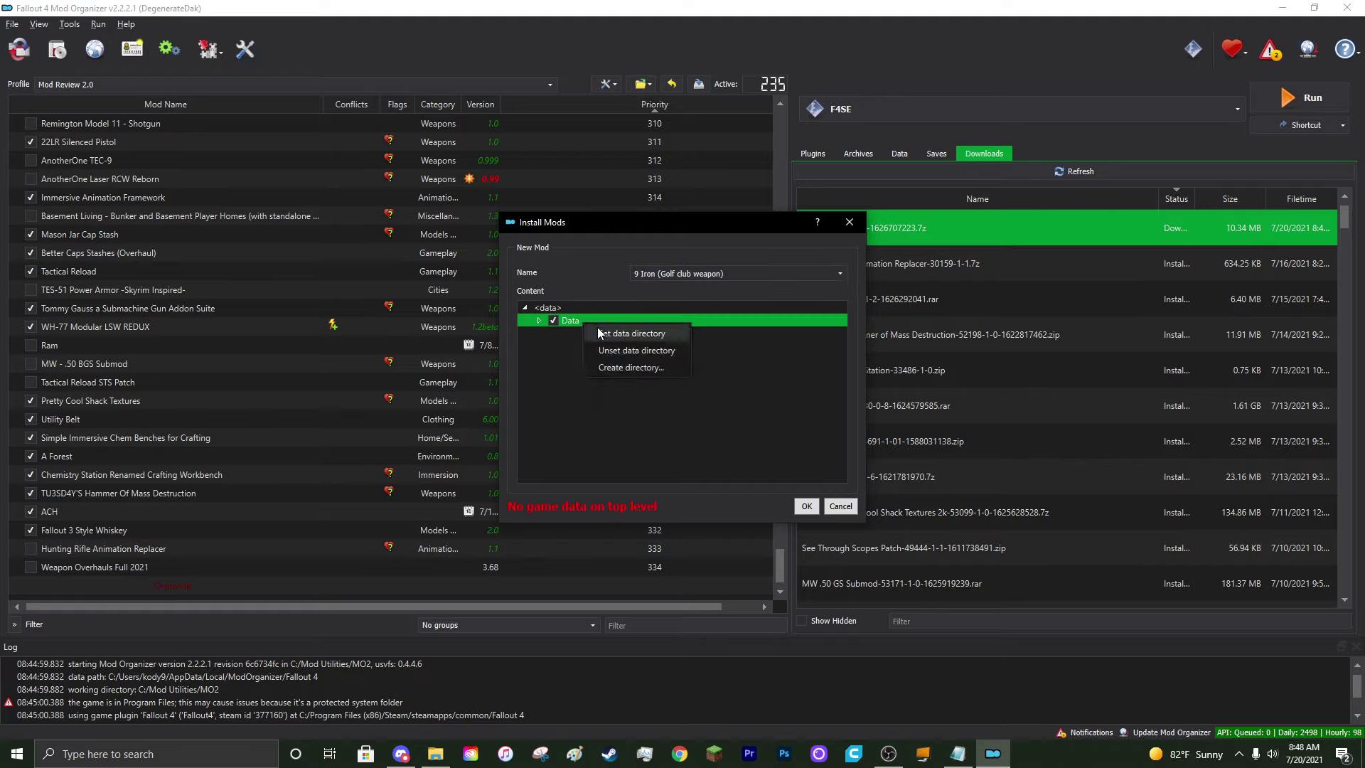
left_click(655, 341)
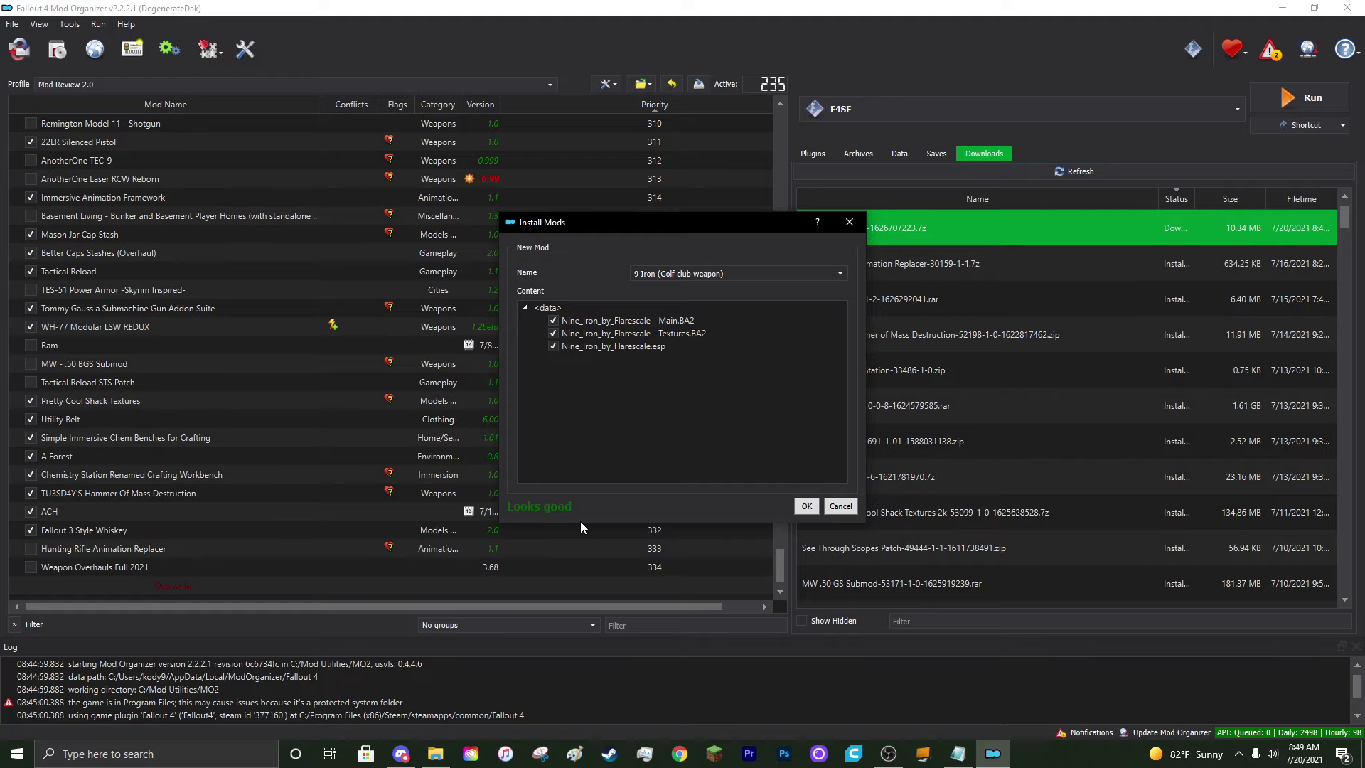
left_click(807, 506)
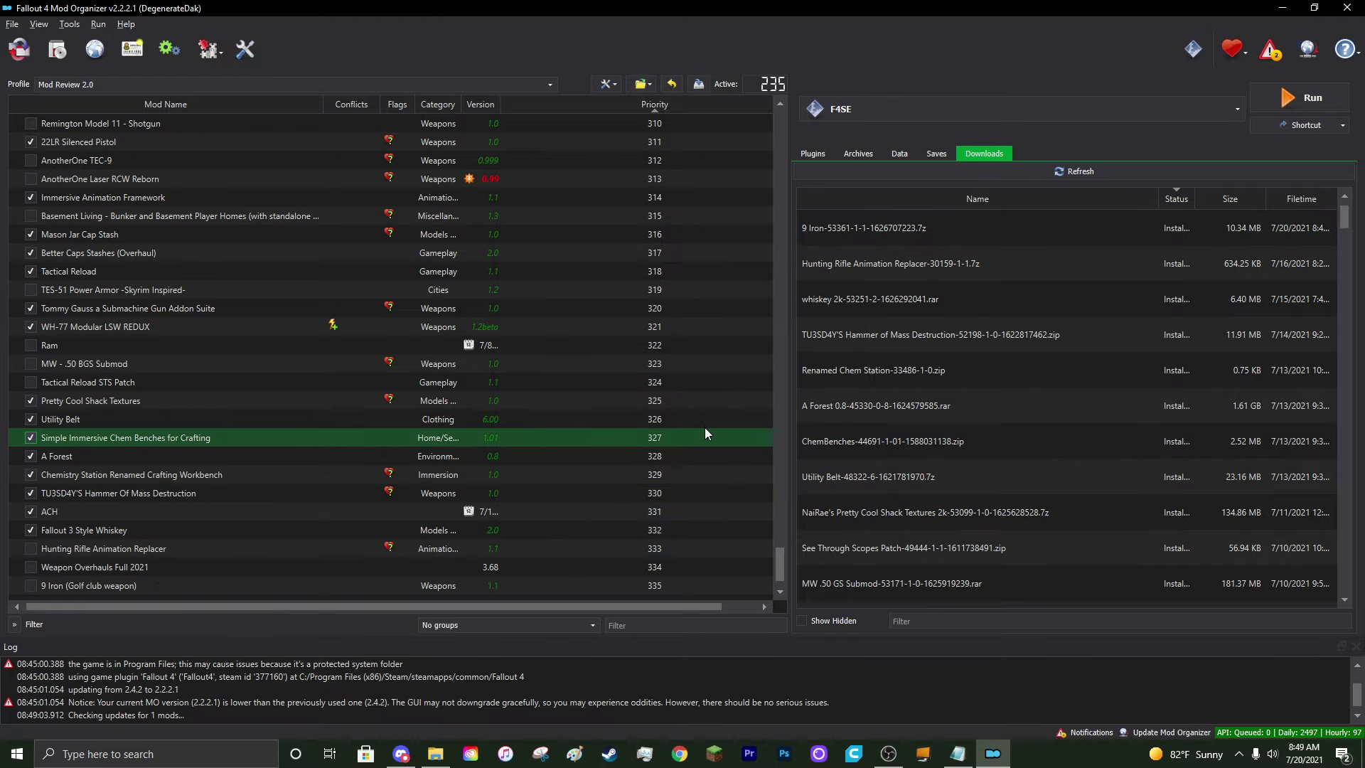
Enable 9 Iron (Golf club weapon) and check its Nine Iron plugin at the load-order bottom
left_click(94, 570)
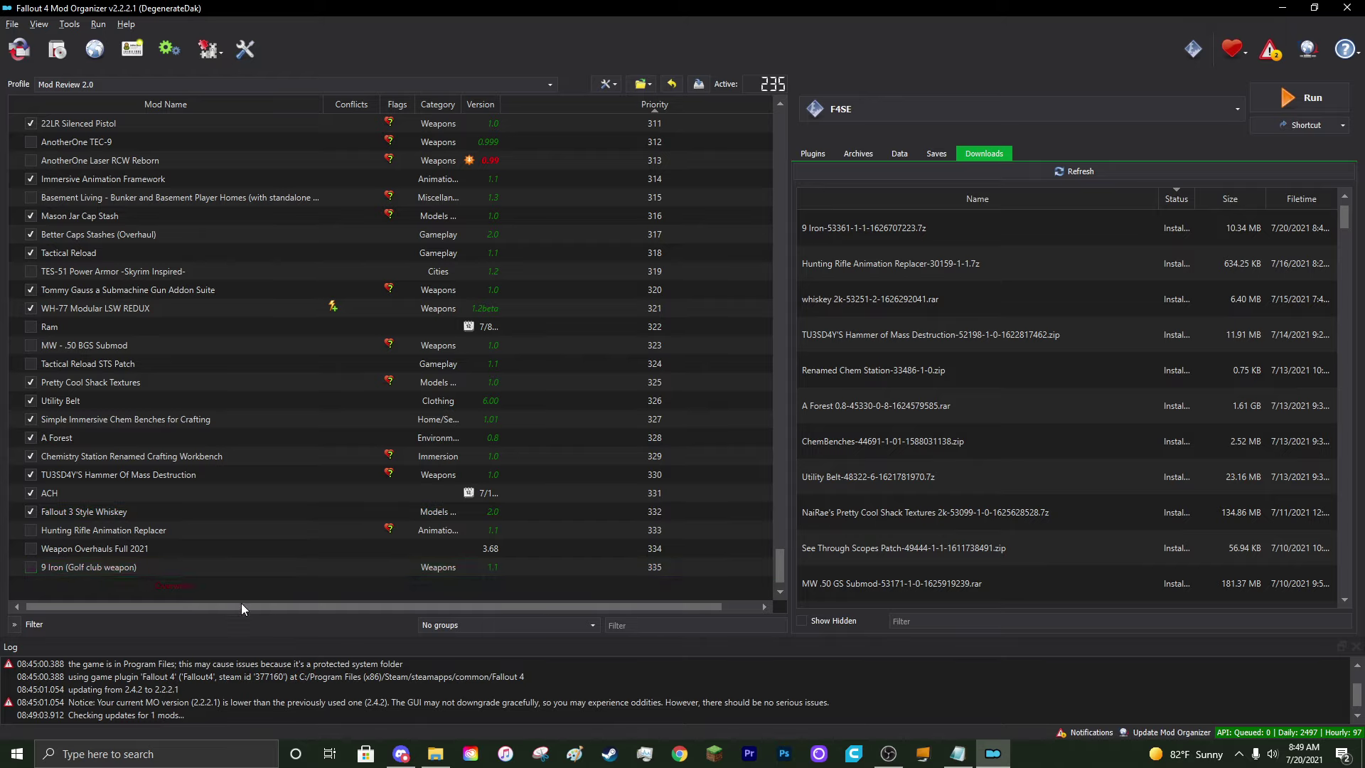
left_click(812, 155)
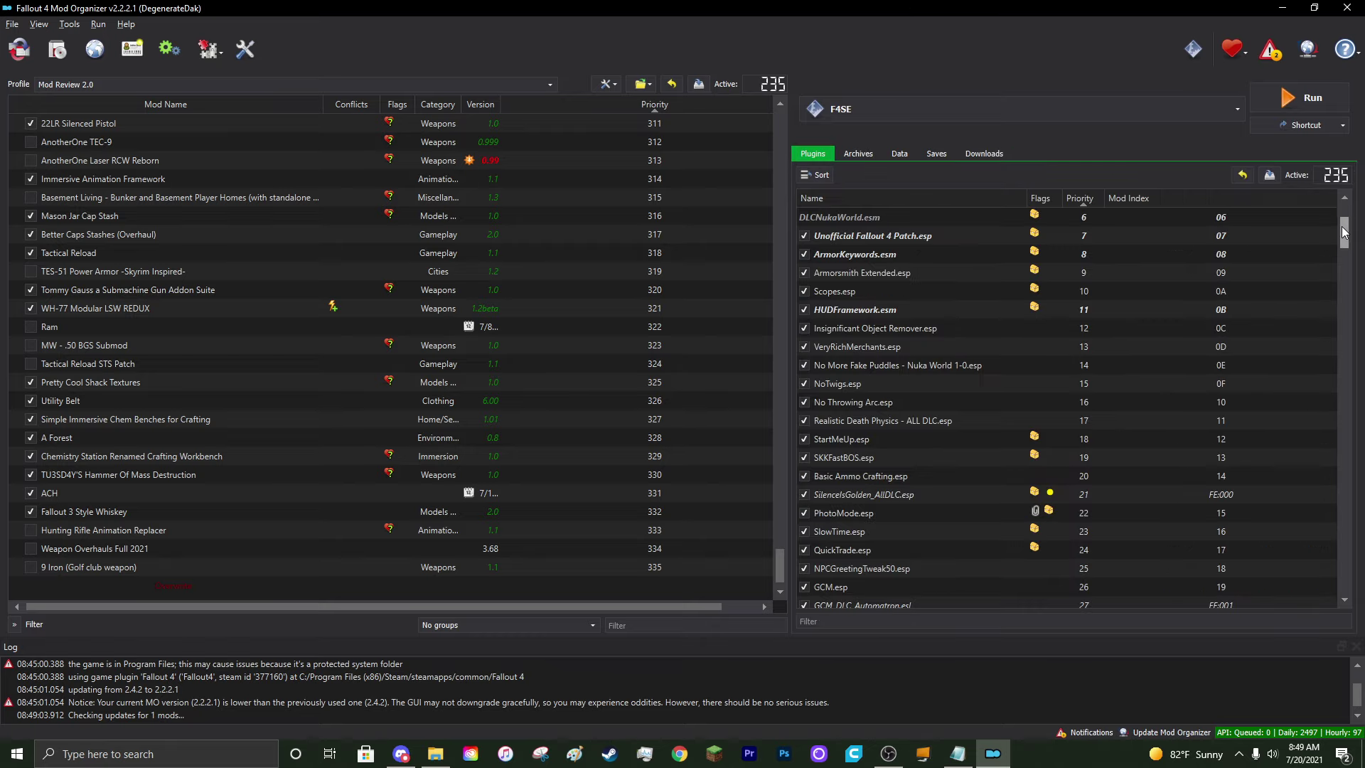
left_click_drag(1343, 238, 1322, 611)
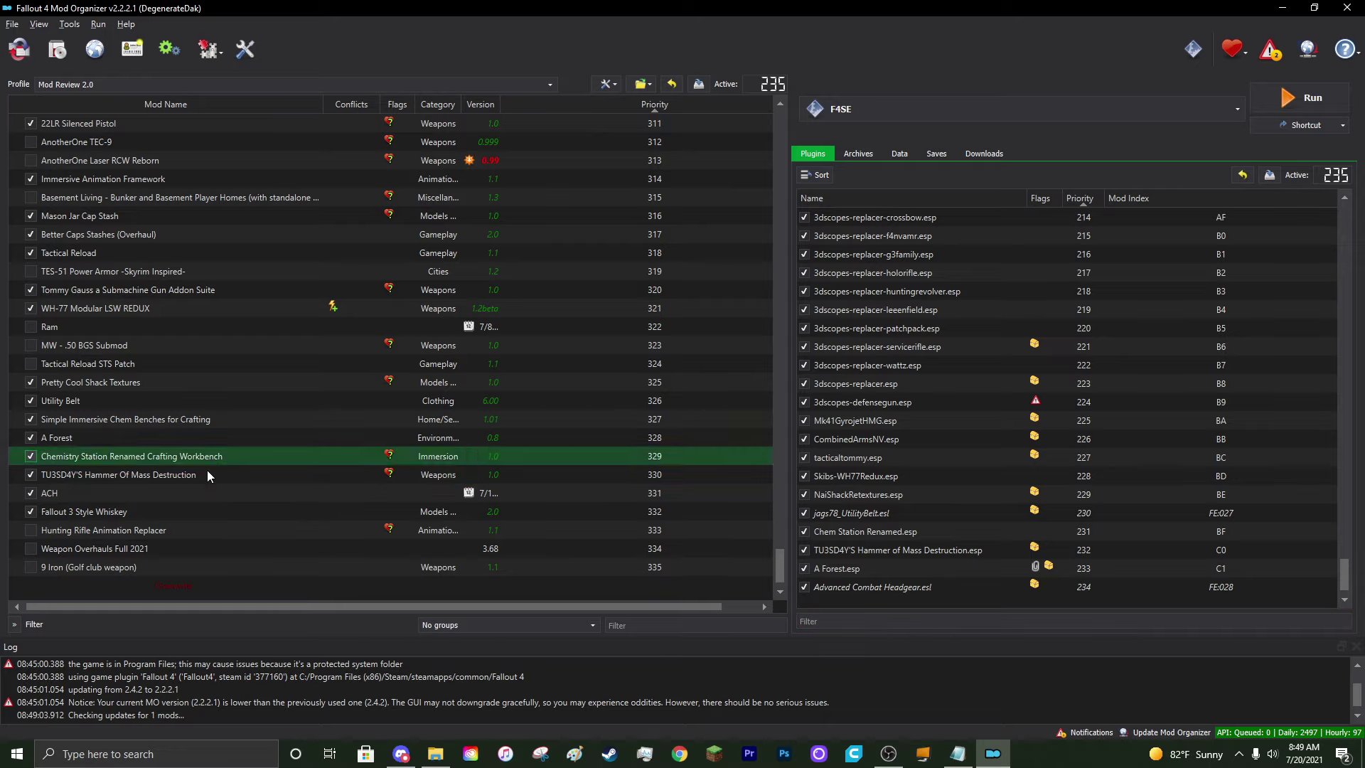
left_click(30, 569)
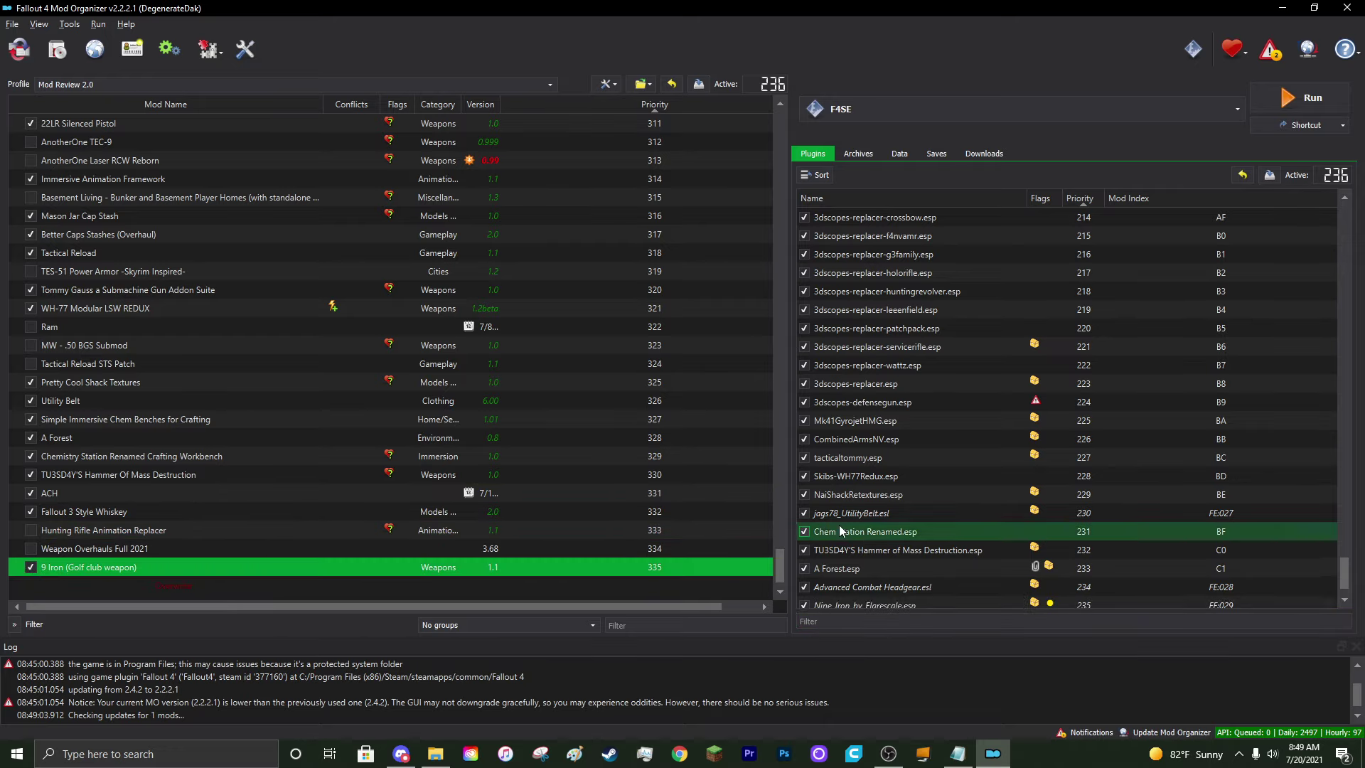
scroll(863, 590, "down", 1)
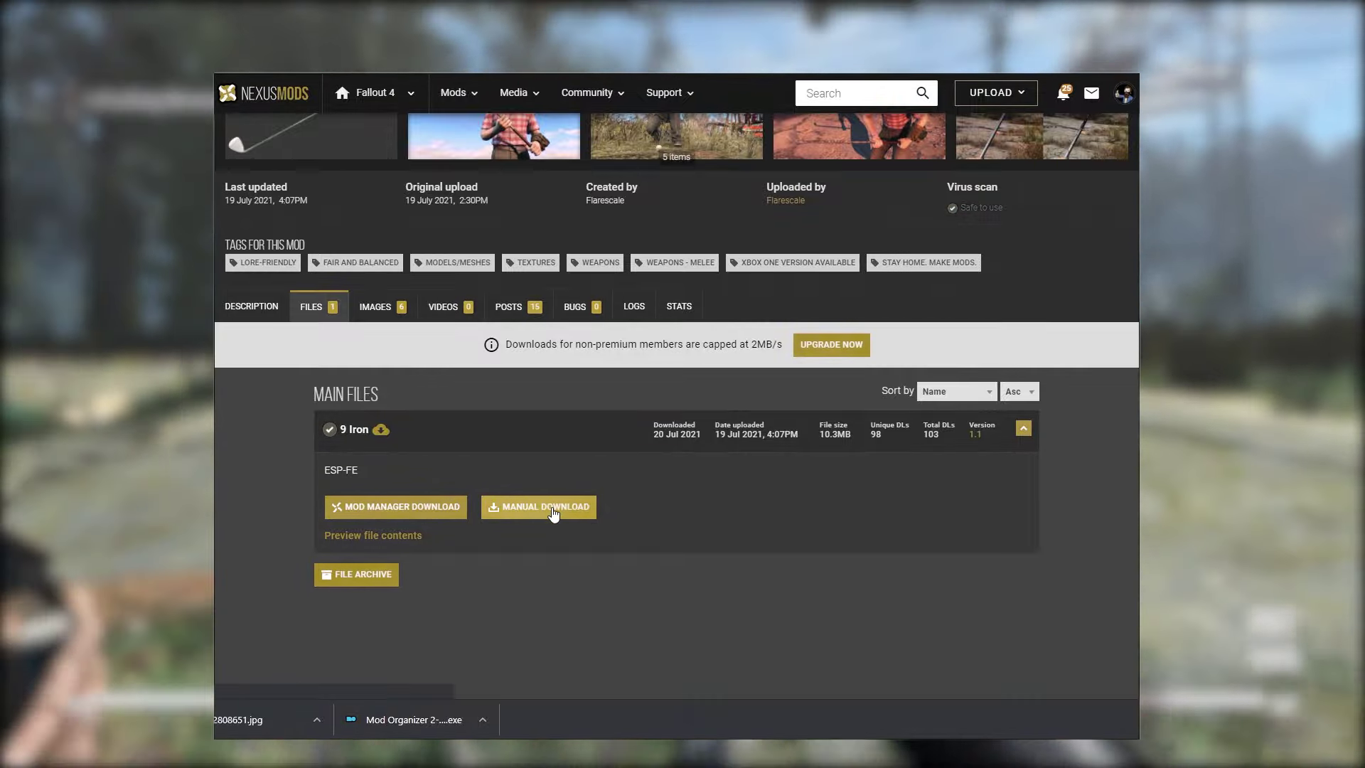
Manually download the 9 Iron archive via Slow Download and save it into Downloads
left_click(550, 510)
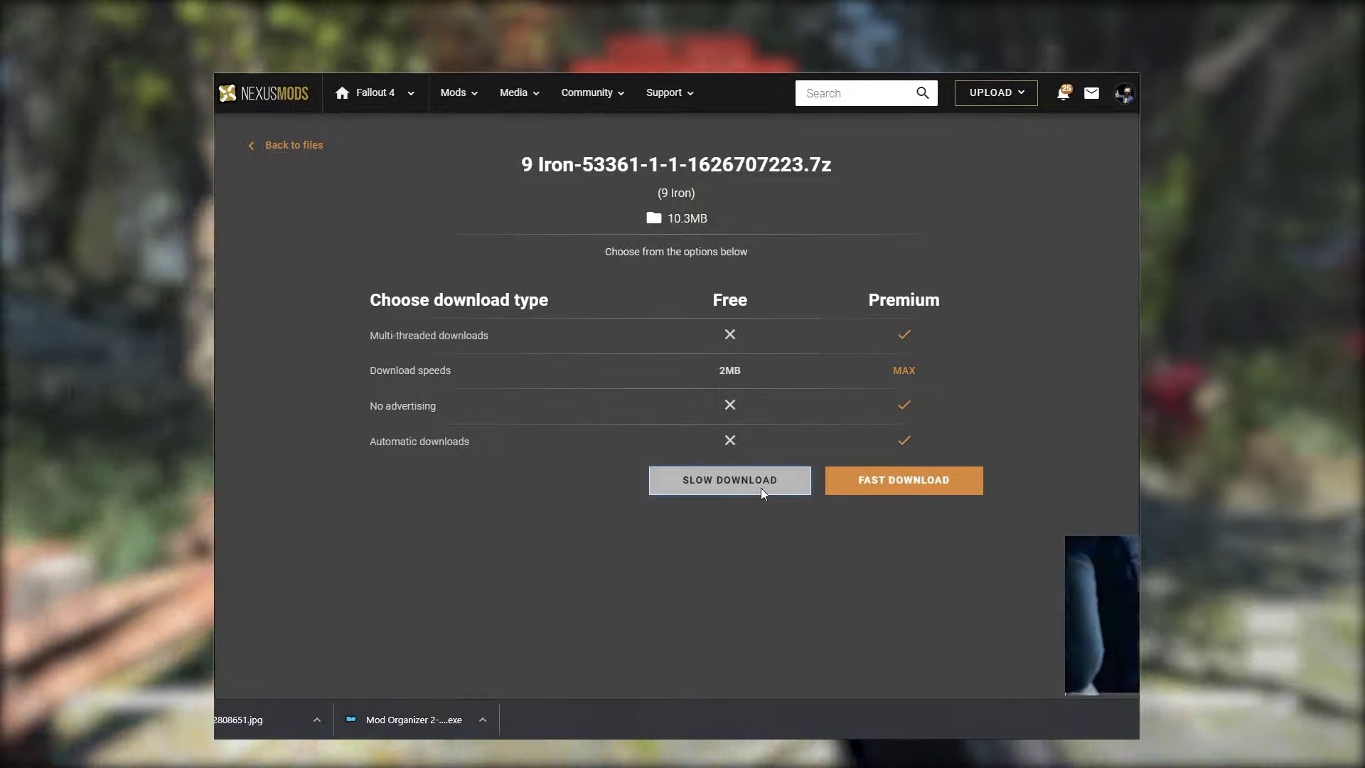
left_click(761, 489)
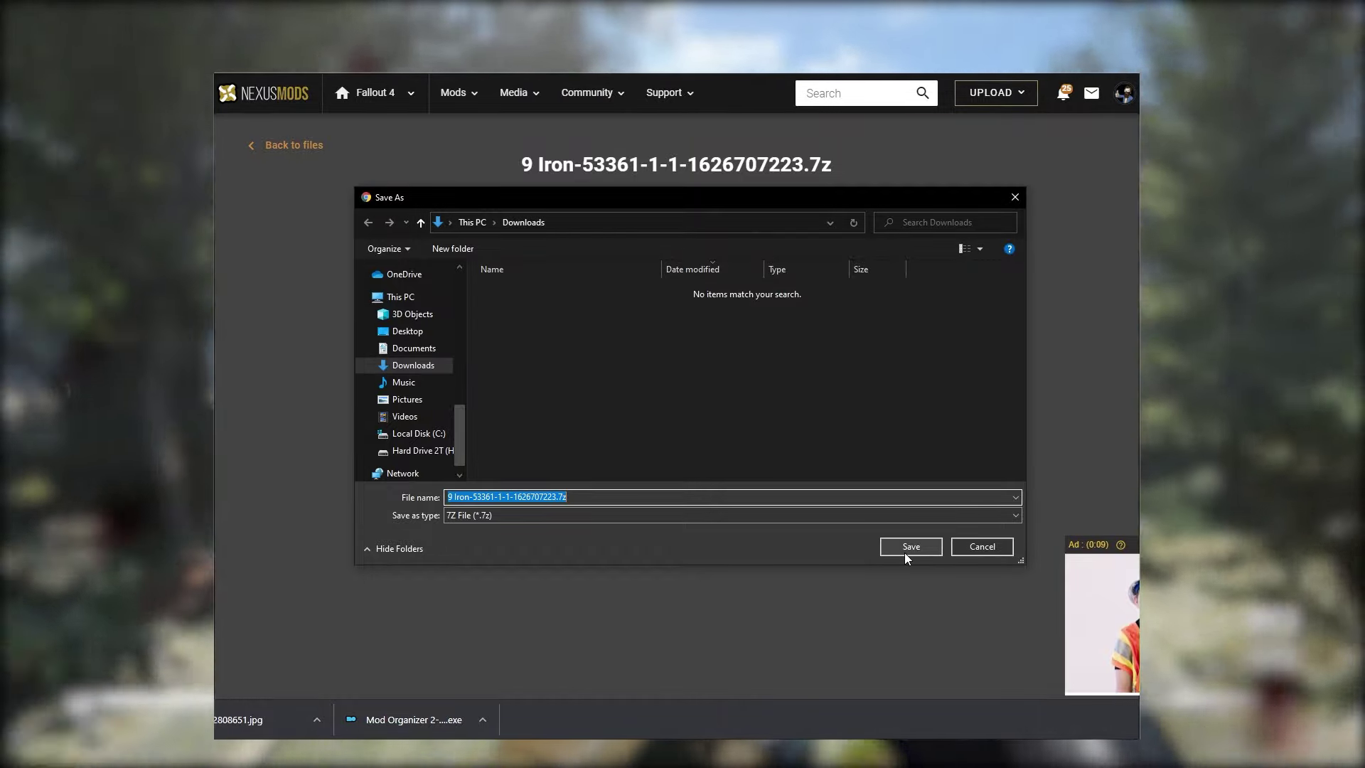
left_click(904, 554)
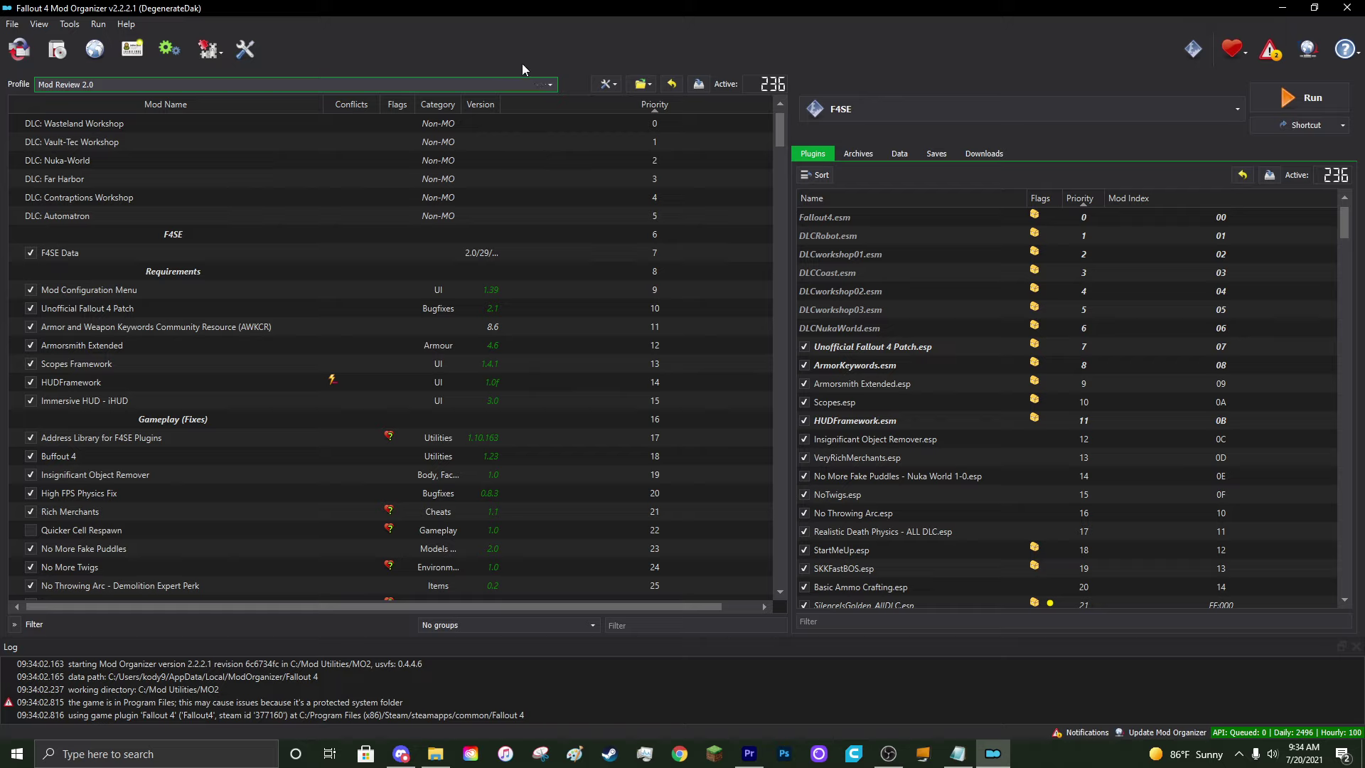
Choose the 9 Iron 7z archive in Downloads to install as a new mod
left_click(61, 58)
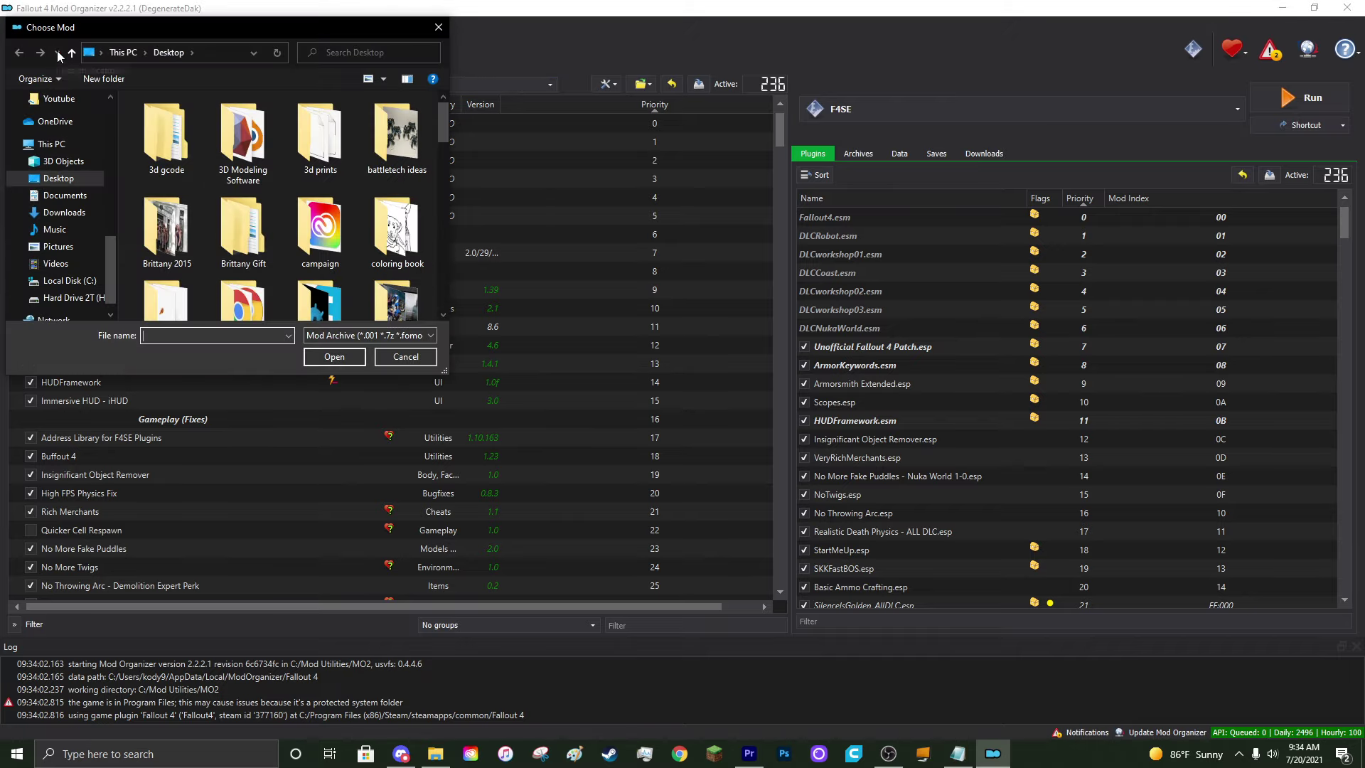
left_click(65, 214)
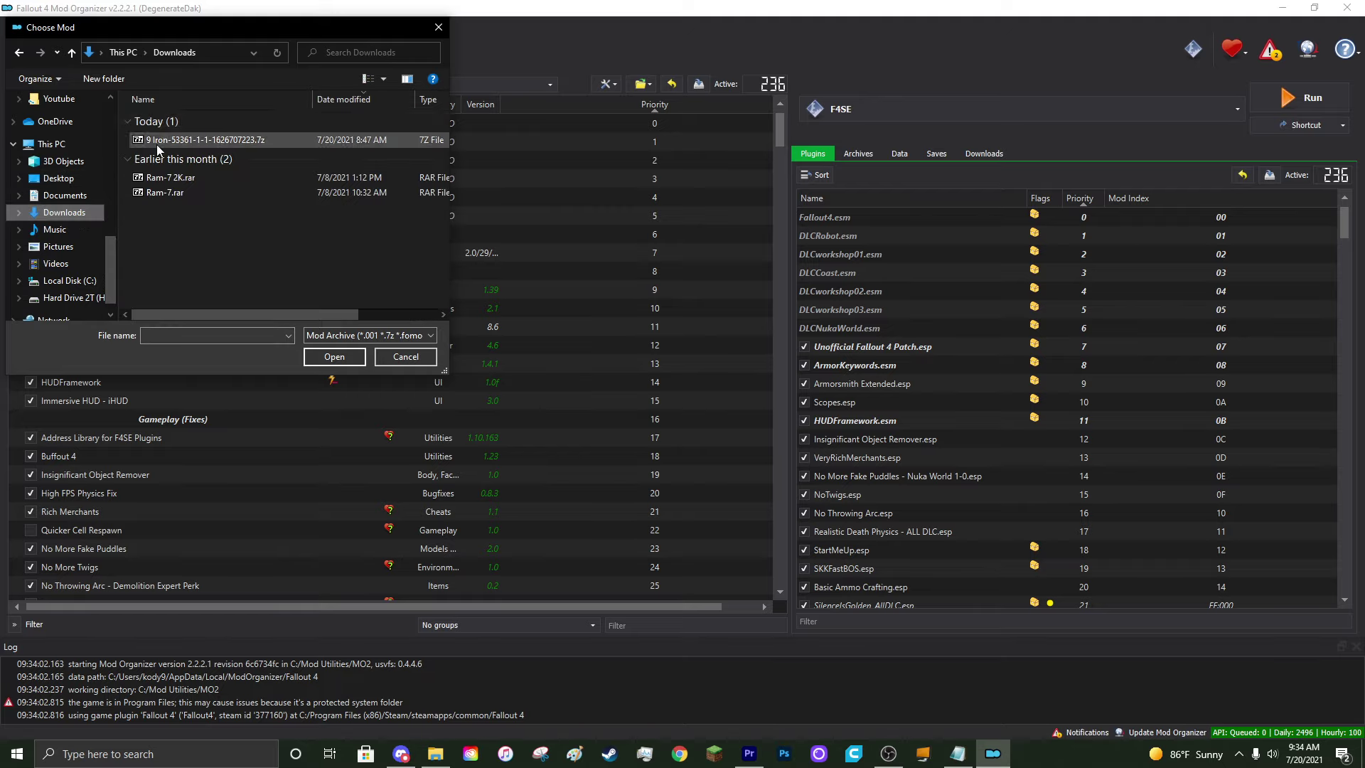
left_click(287, 140)
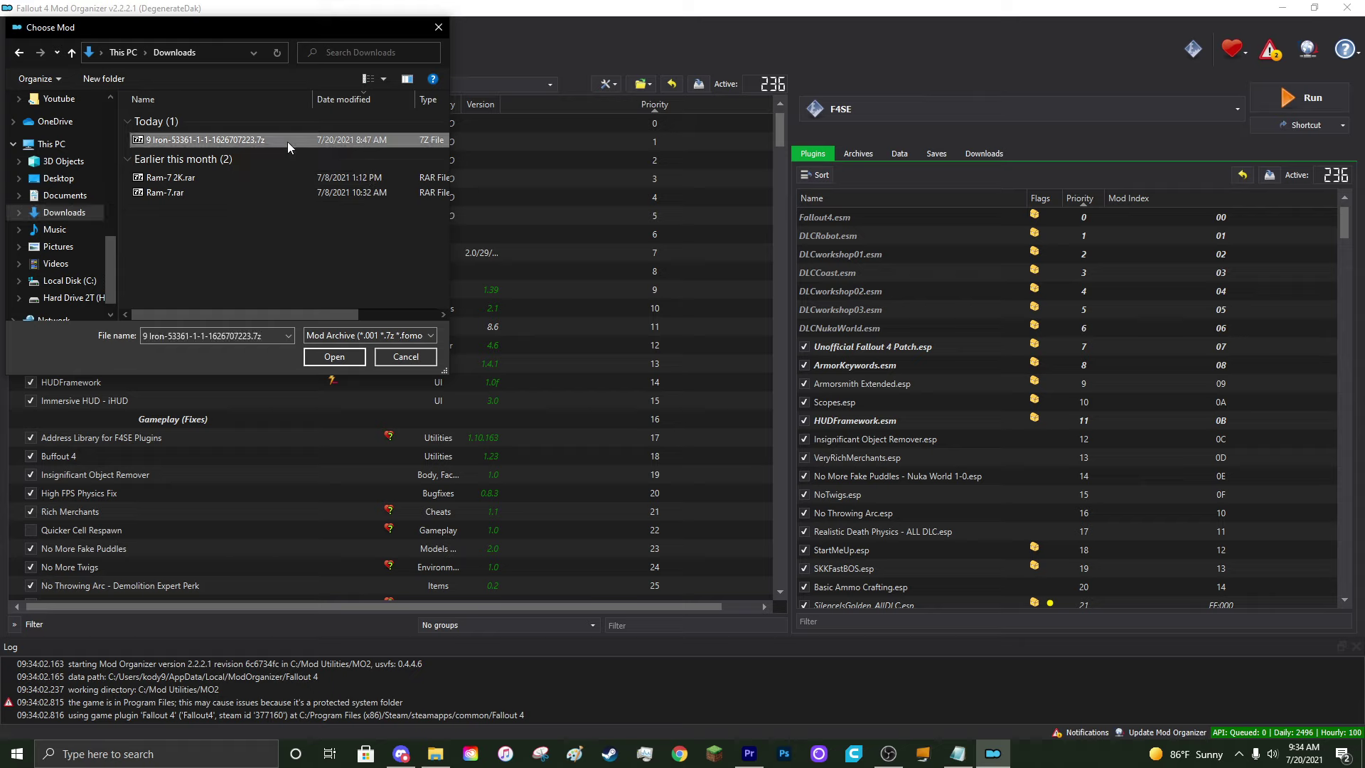
left_click(343, 360)
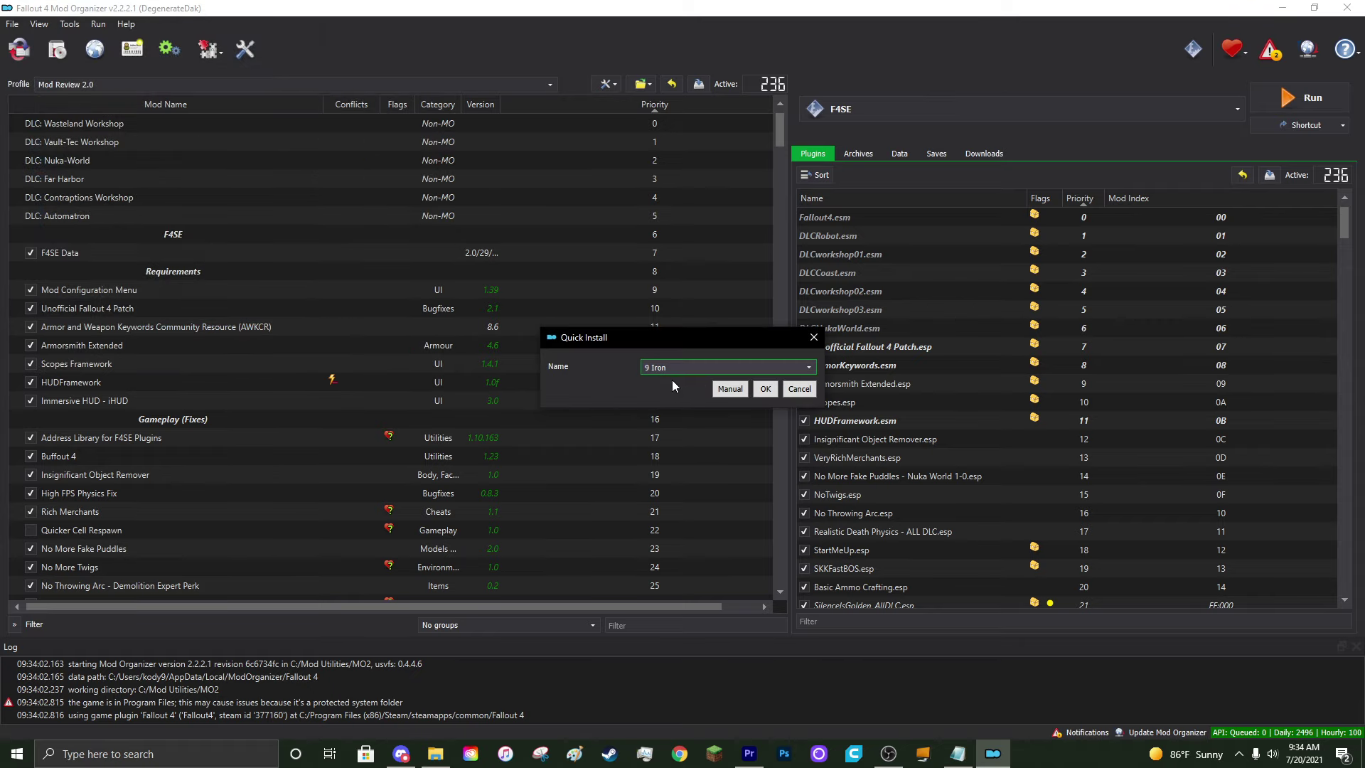
Install it manually as 9 Iron with the Data folder as data directory
left_click(729, 389)
right_click(583, 320)
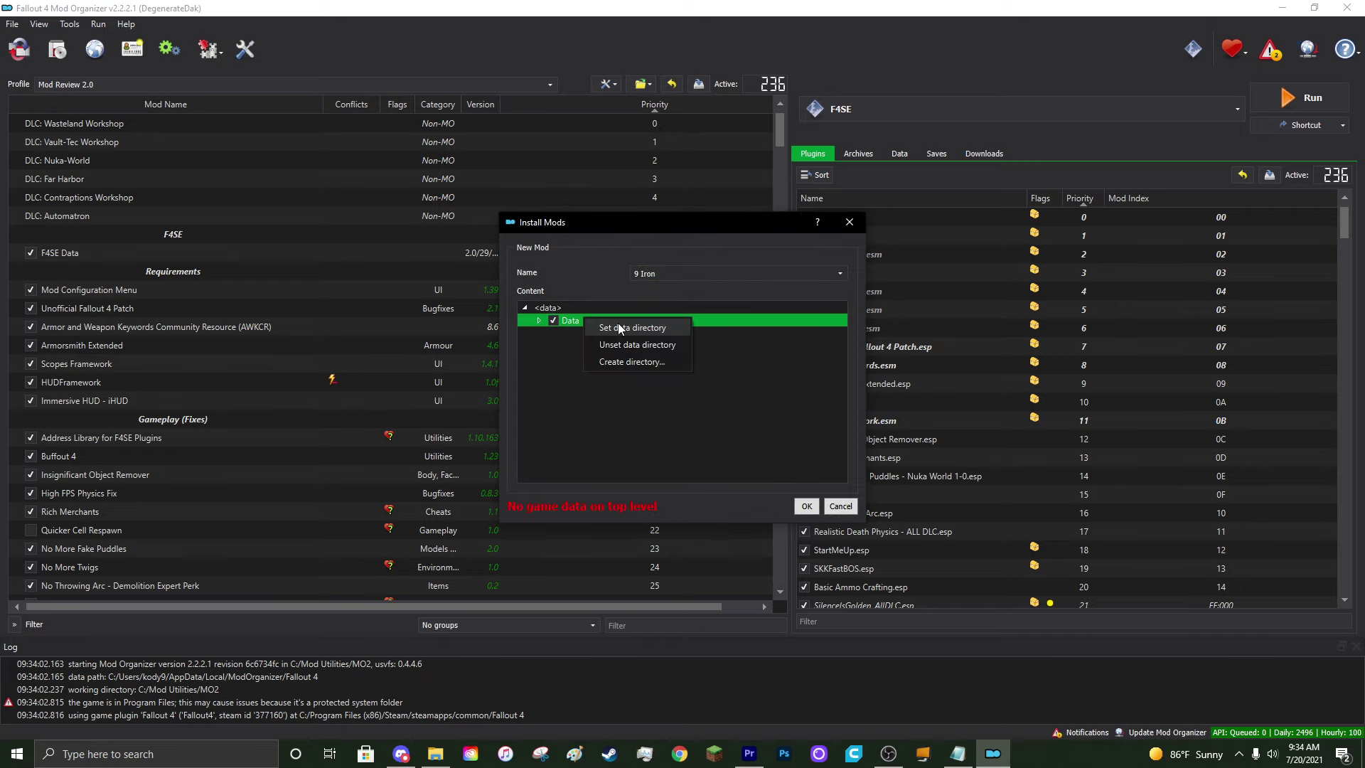
left_click(618, 328)
left_click(807, 507)
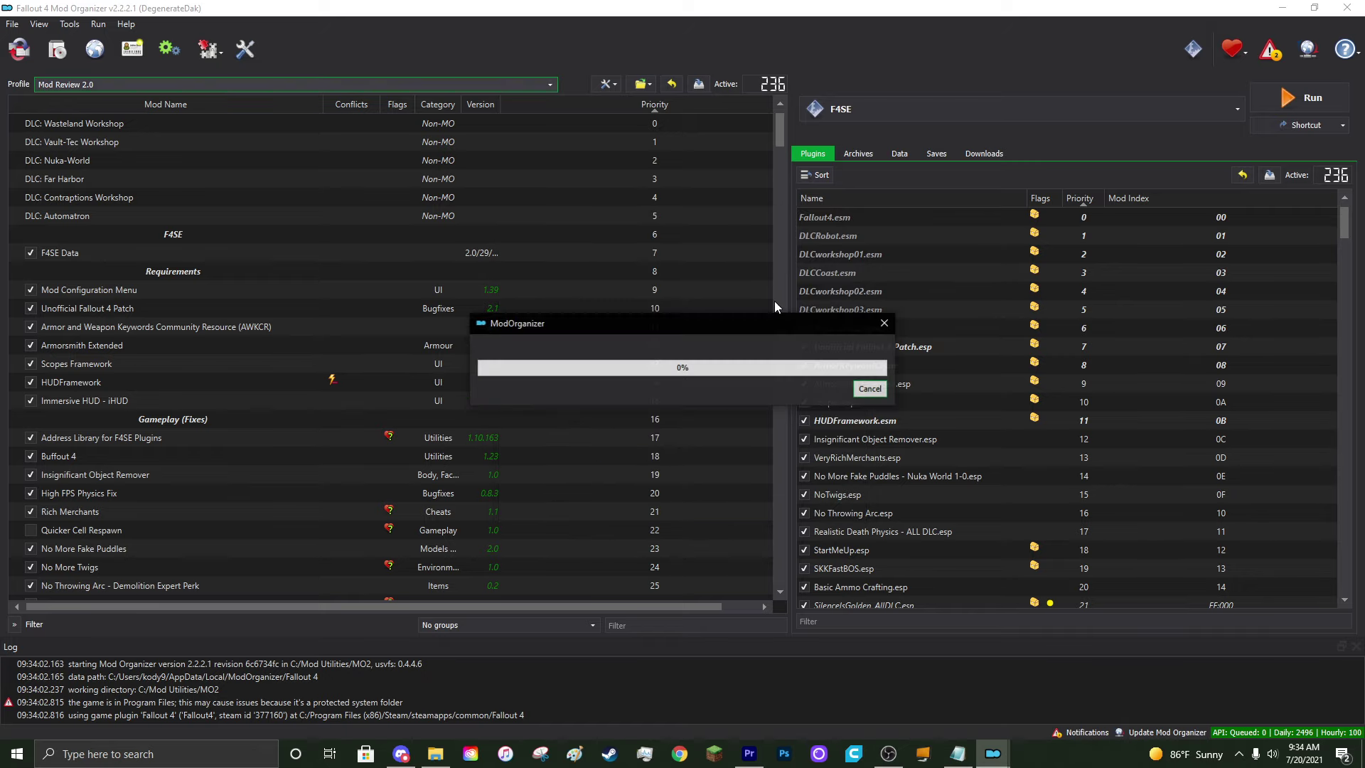
left_click_drag(779, 130, 462, 540)
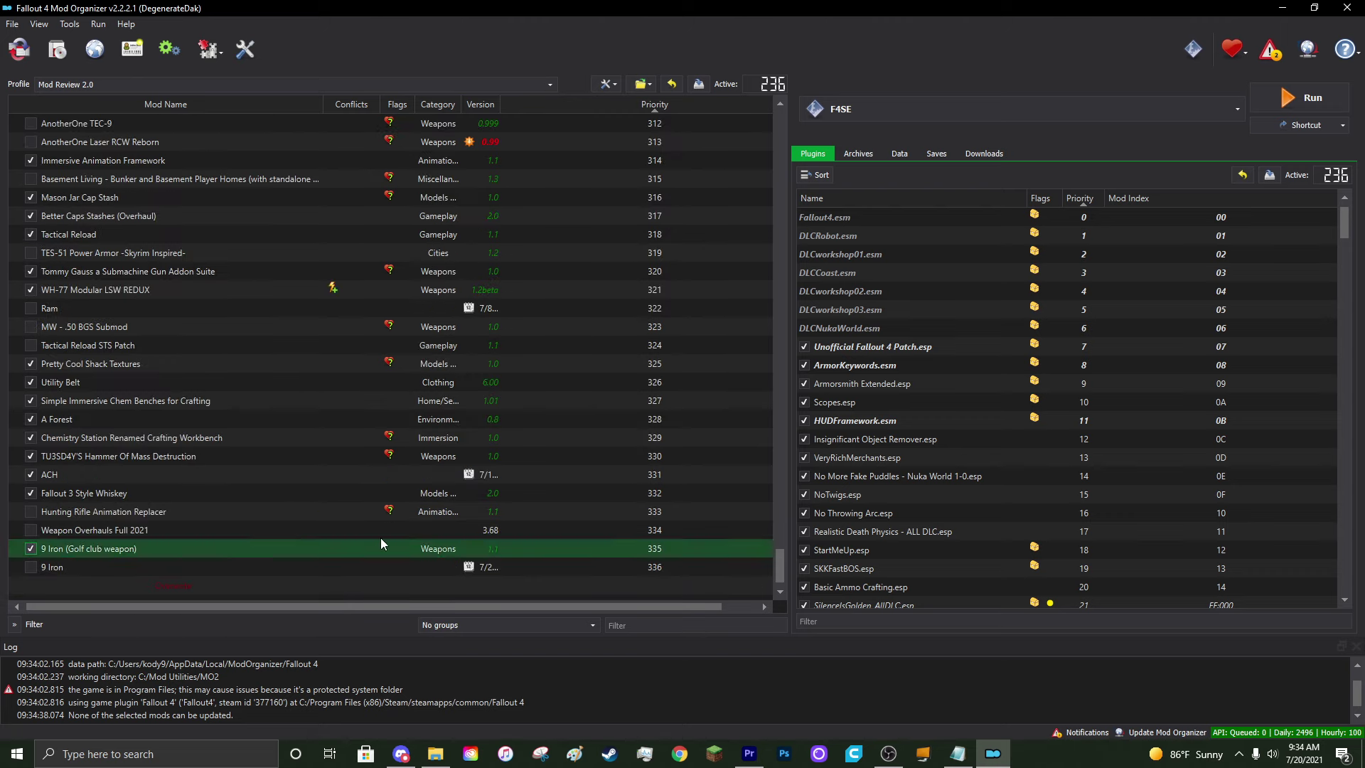